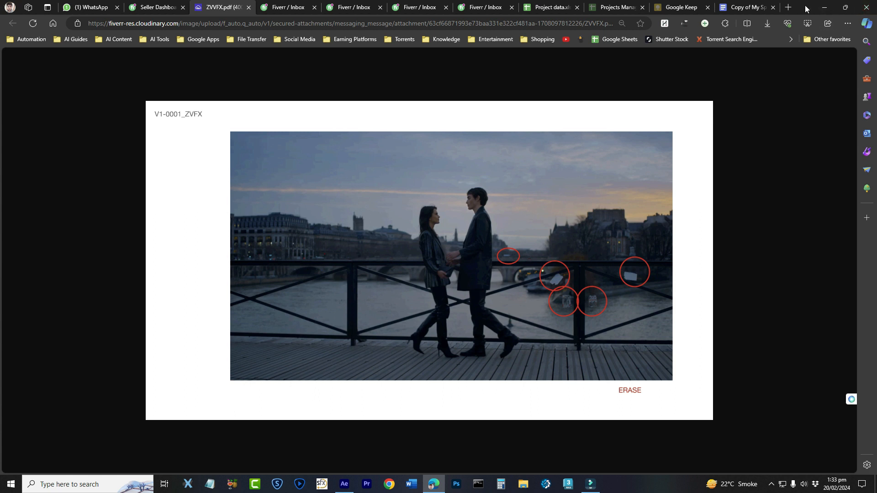
# - Switch to After Effects and create a new composition from the V1-0004_ZVFX.mov footage in the client's subfolder of folder 20
pyautogui.click(824, 8)
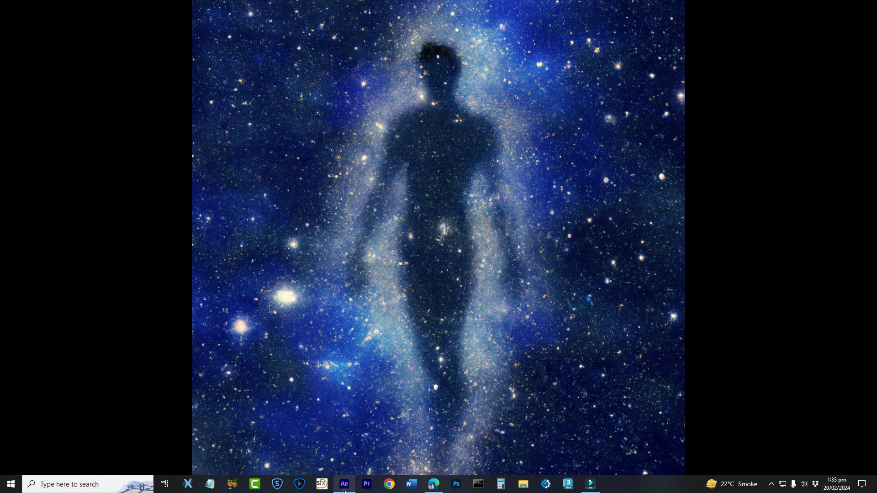
pyautogui.click(345, 488)
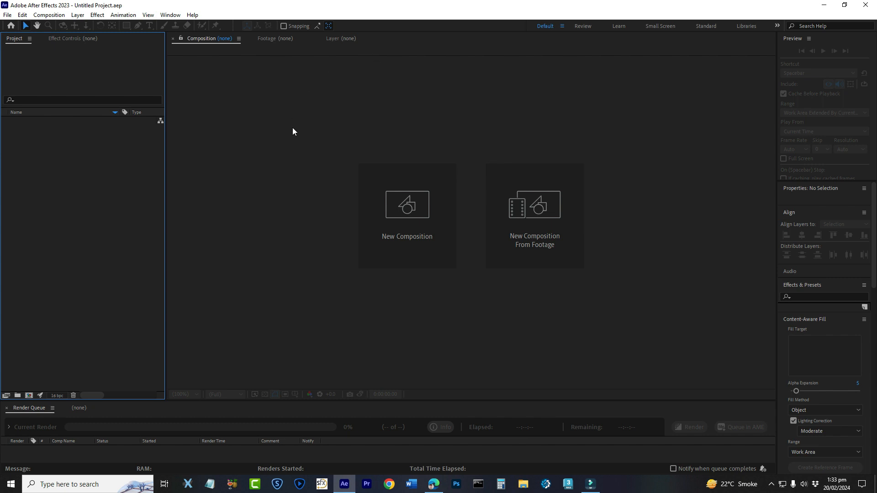
pyautogui.click(550, 223)
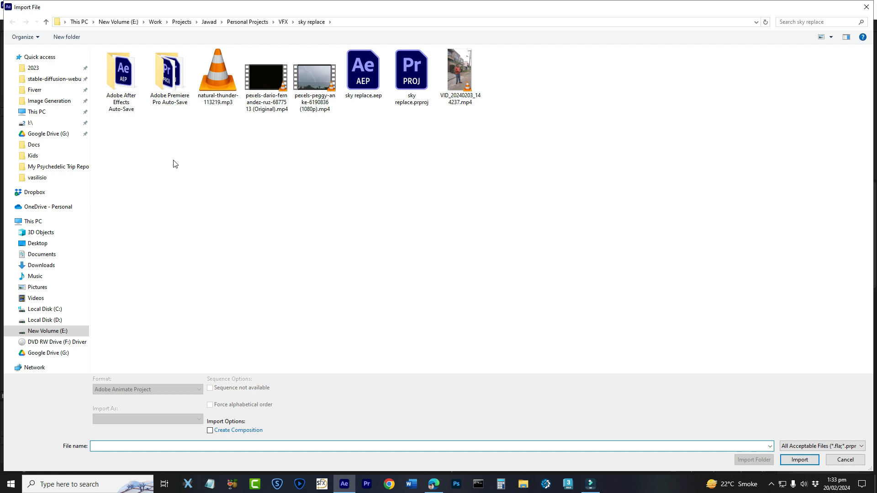
pyautogui.click(37, 178)
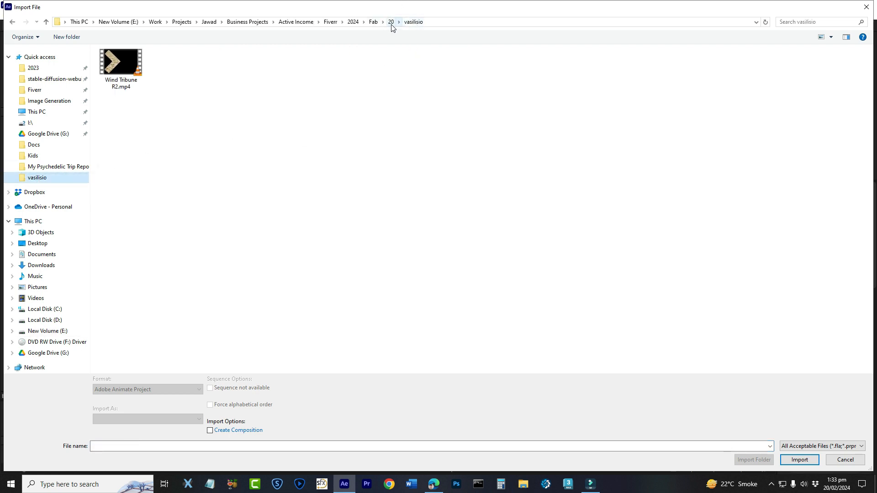
pyautogui.click(373, 22)
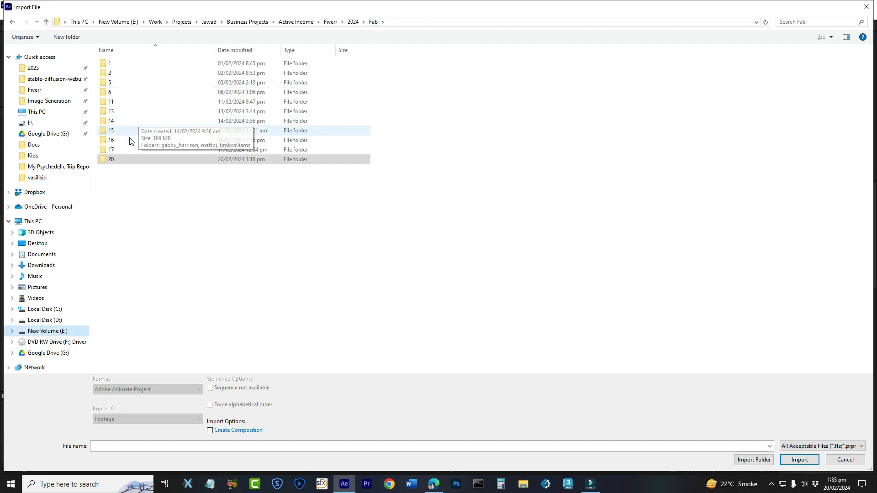
pyautogui.doubleClick(113, 161)
pyautogui.doubleClick(125, 86)
pyautogui.click(124, 82)
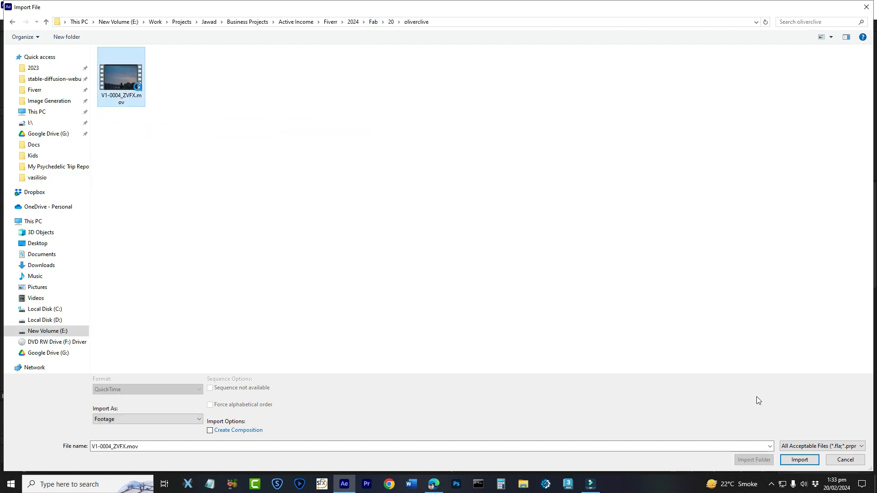
pyautogui.click(806, 460)
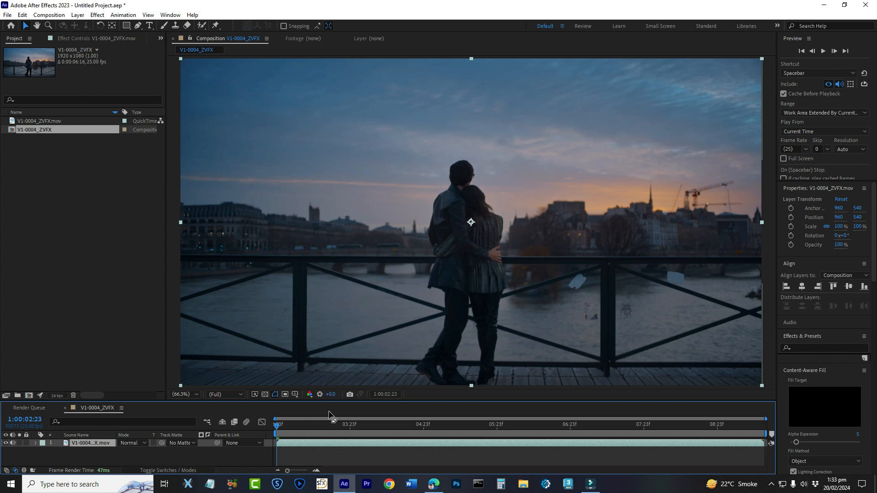
# - Enlarge the timeline area and check the composition viewer's magnification and resolution options
pyautogui.moveTo(332, 401); pyautogui.dragTo(333, 373)
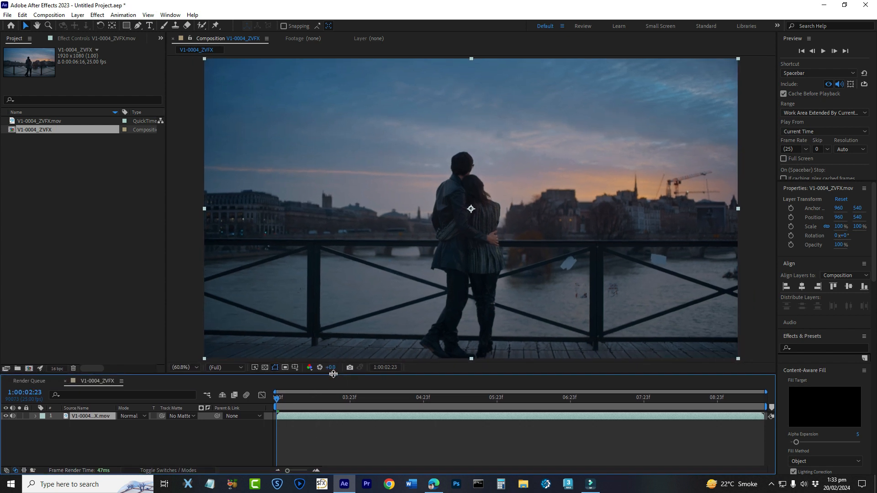
pyautogui.click(193, 369)
pyautogui.click(196, 211)
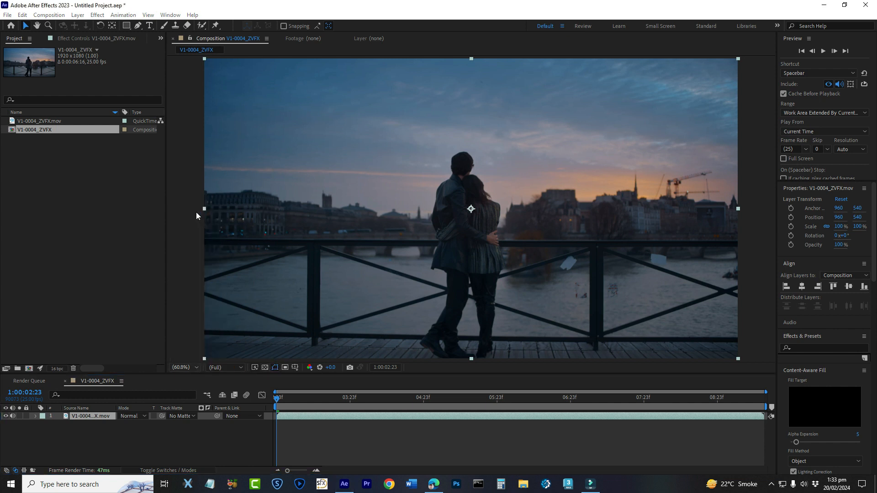
pyautogui.click(217, 371)
pyautogui.click(225, 378)
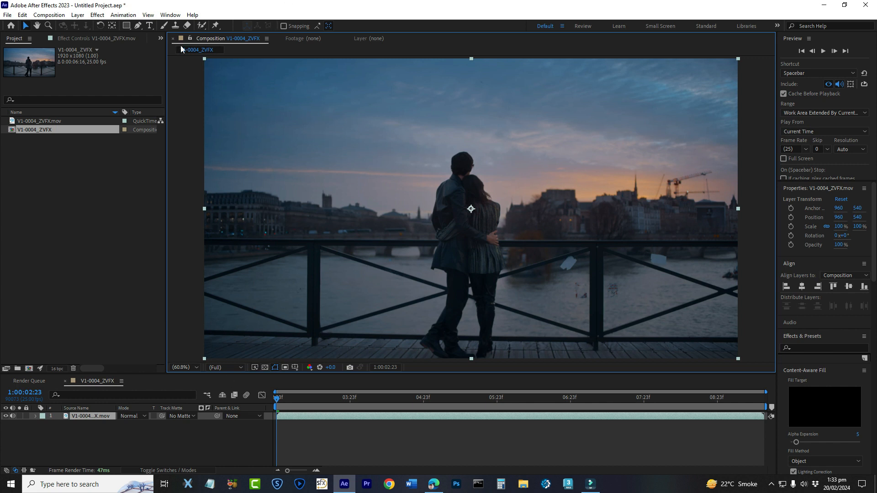
# - Start saving the project and open the client's subfolder of Fab > 20 as the destination
pyautogui.click(102, 384)
pyautogui.hotkey('ctrl', 's')
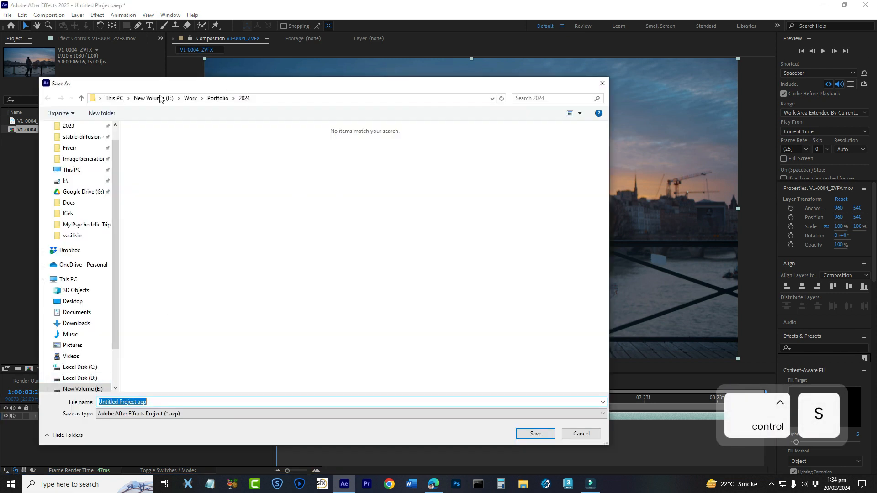
pyautogui.click(71, 236)
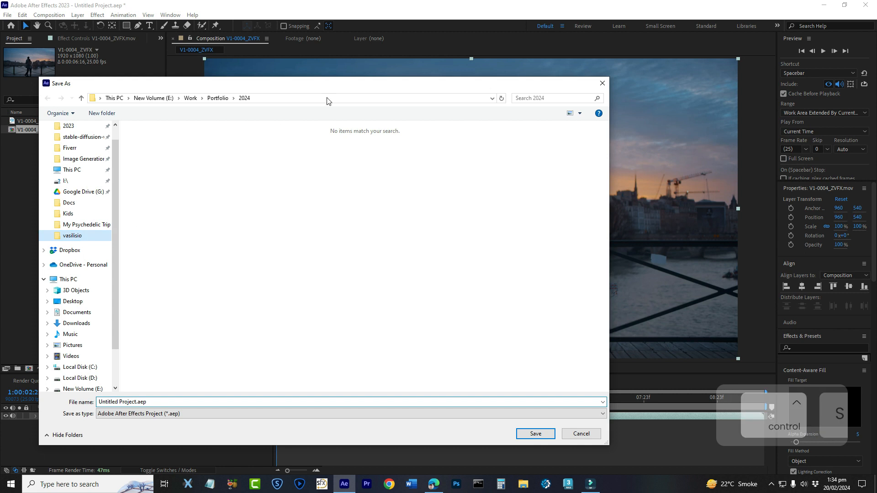
pyautogui.click(408, 97)
pyautogui.doubleClick(146, 226)
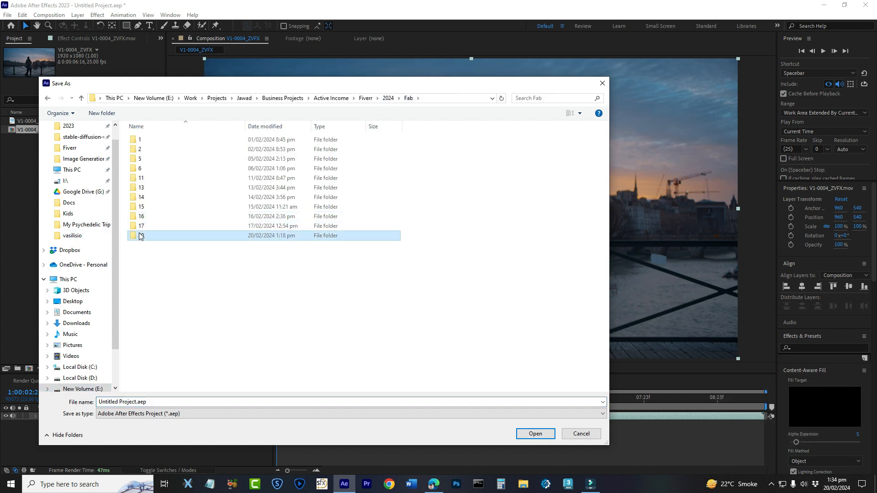
pyautogui.click(153, 158)
pyautogui.doubleClick(153, 158)
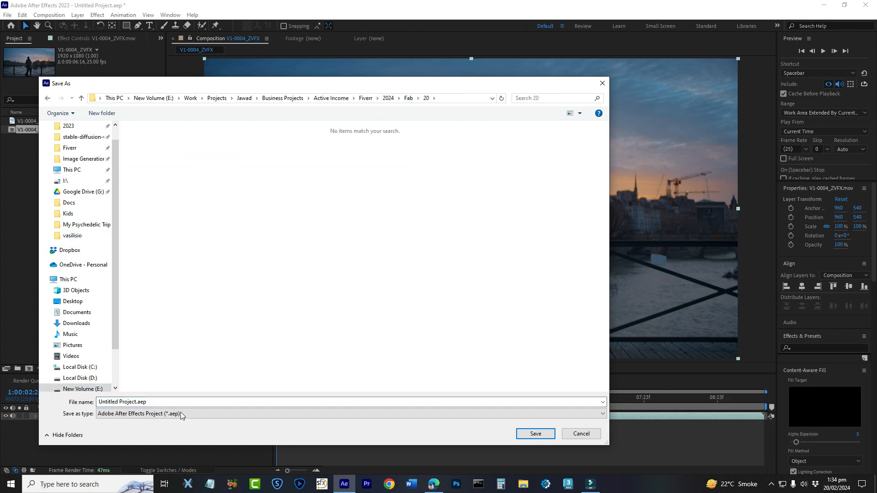
# - Name the project file ZVFX.aep and save it
pyautogui.click(135, 401)
pyautogui.moveTo(135, 401); pyautogui.dragTo(98, 402)
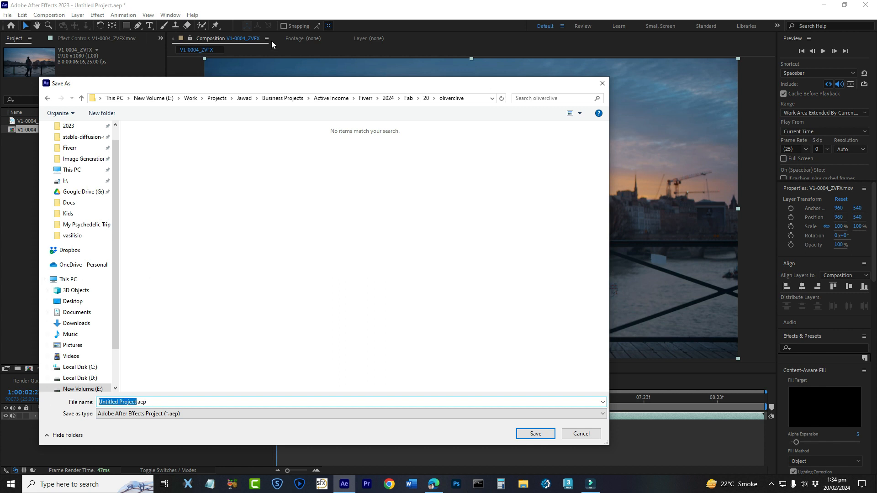
pyautogui.moveTo(205, 83); pyautogui.dragTo(340, 67)
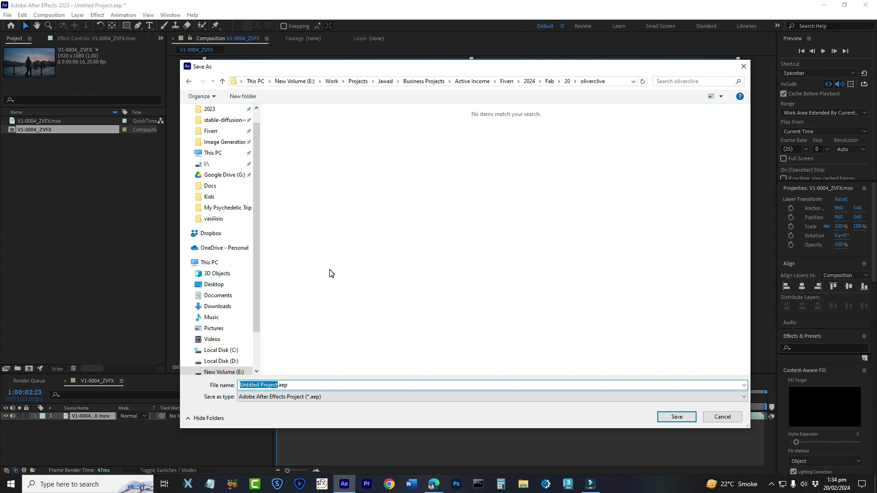
pyautogui.write('ZVF')
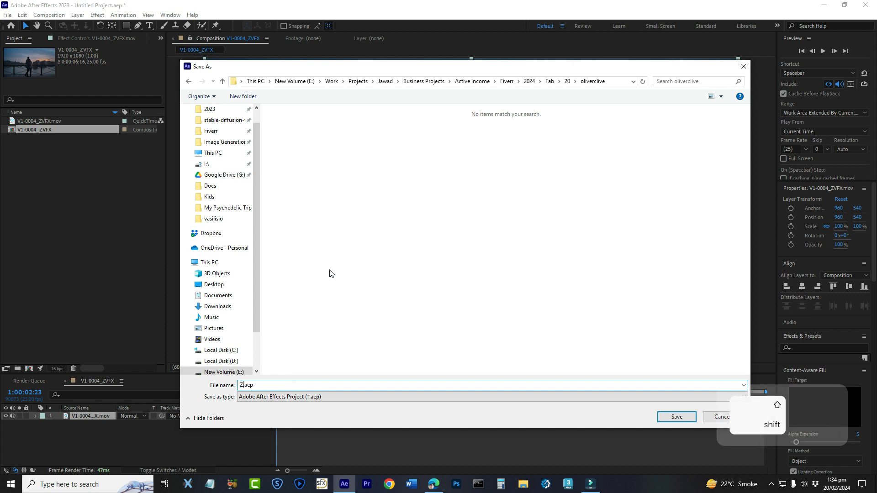
pyautogui.write('X')
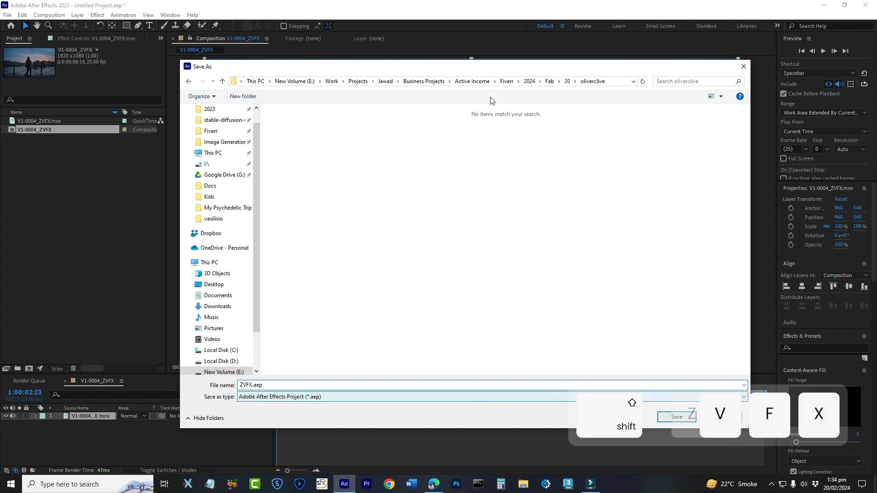
pyautogui.click(529, 409)
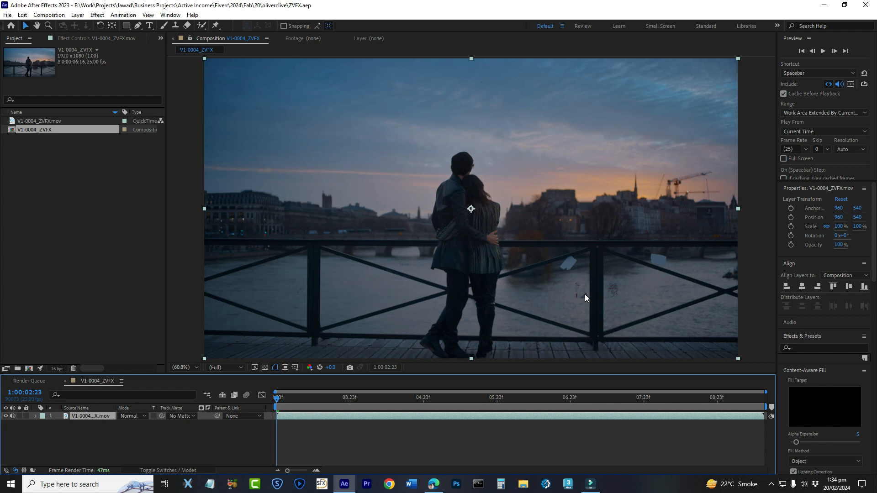
# - Check the marked-up client PDF in the browser for the objects to erase, and return to After Effects to scrub the footage
pyautogui.click(434, 484)
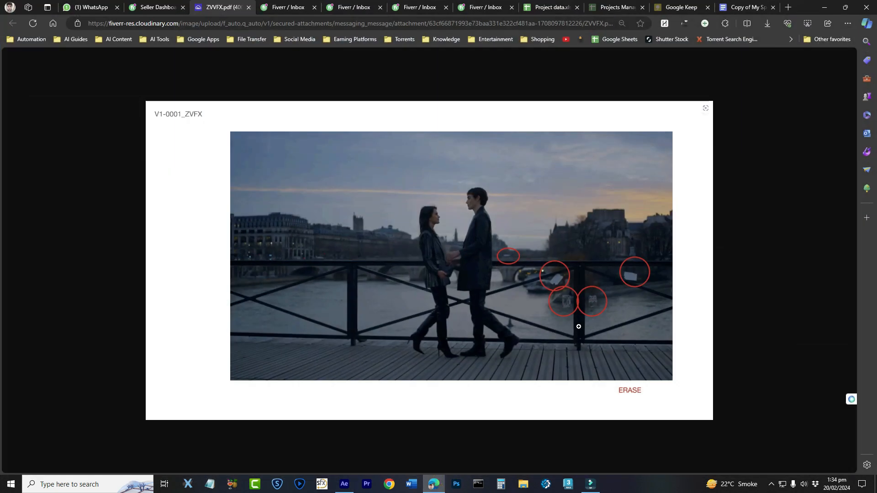
pyautogui.click(341, 487)
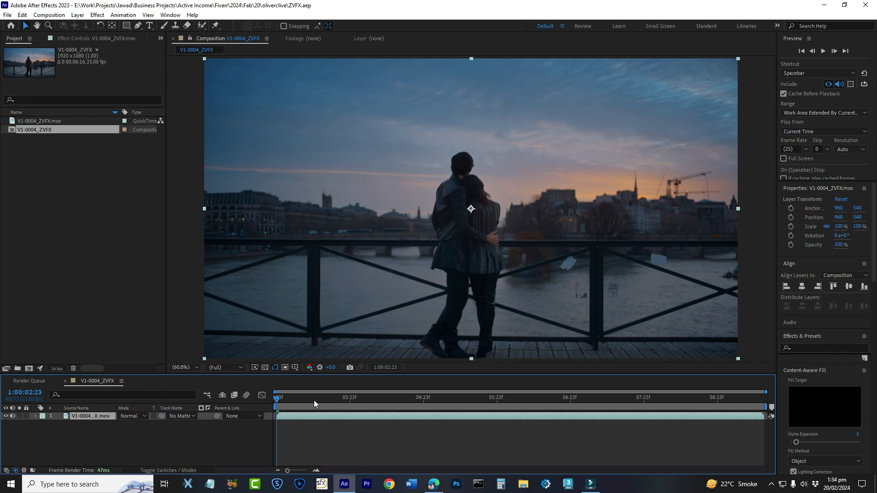
pyautogui.moveTo(280, 402)
pyautogui.mouseDown()
pyautogui.moveTo(665, 400)
pyautogui.moveTo(363, 389)
pyautogui.moveTo(267, 399)
pyautogui.mouseUp()
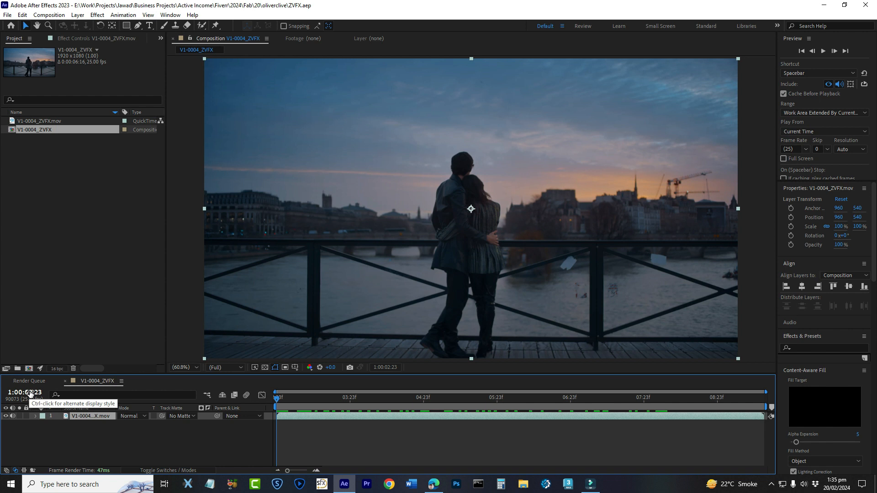
# - Change the timeline's time display from timecode to frame numbers and save the project
pyautogui.keyDown('ctrl'); pyautogui.click(29, 392); pyautogui.keyUp('ctrl')
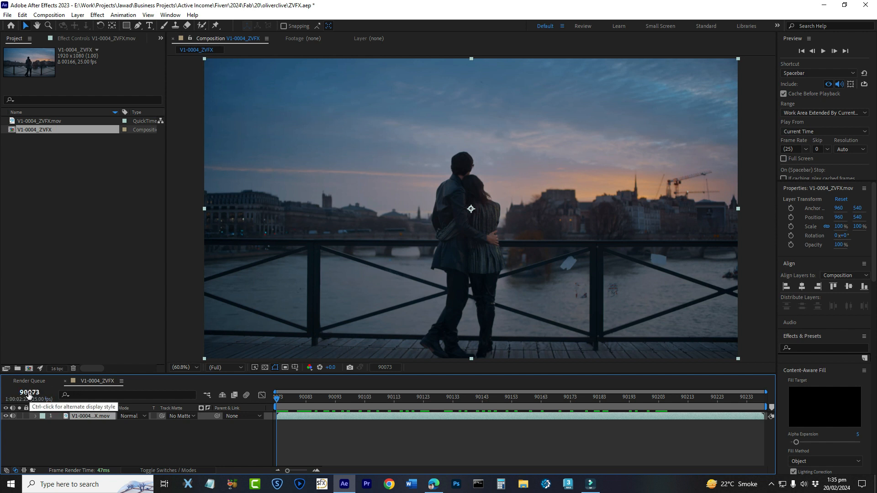
pyautogui.hotkey('ctrl', 's')
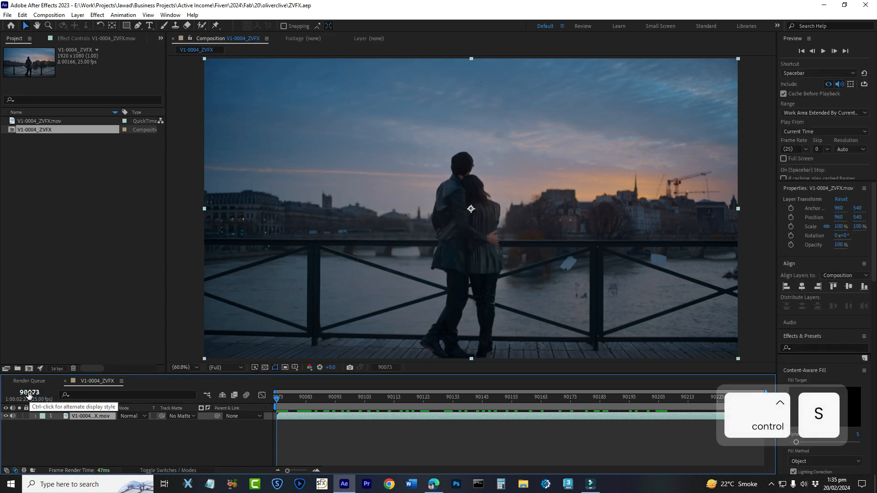
# - Set the composition's start frame to 0 in the composition settings
pyautogui.rightClick(93, 383)
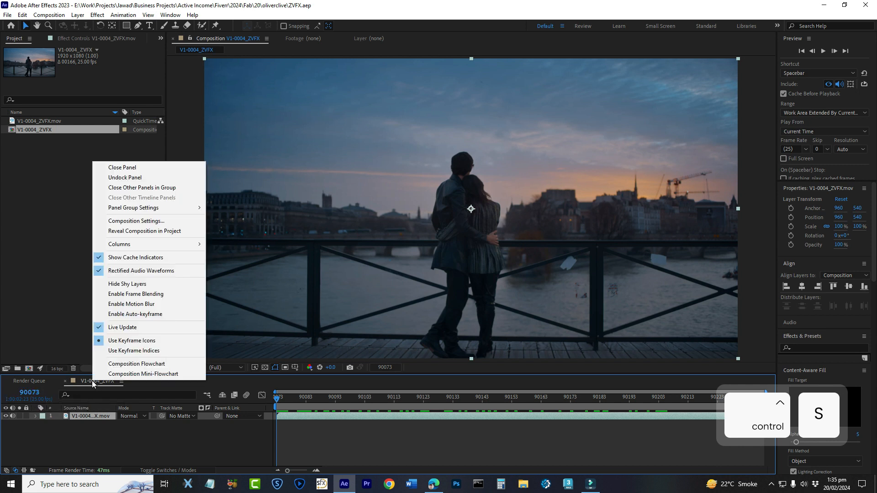
pyautogui.click(139, 223)
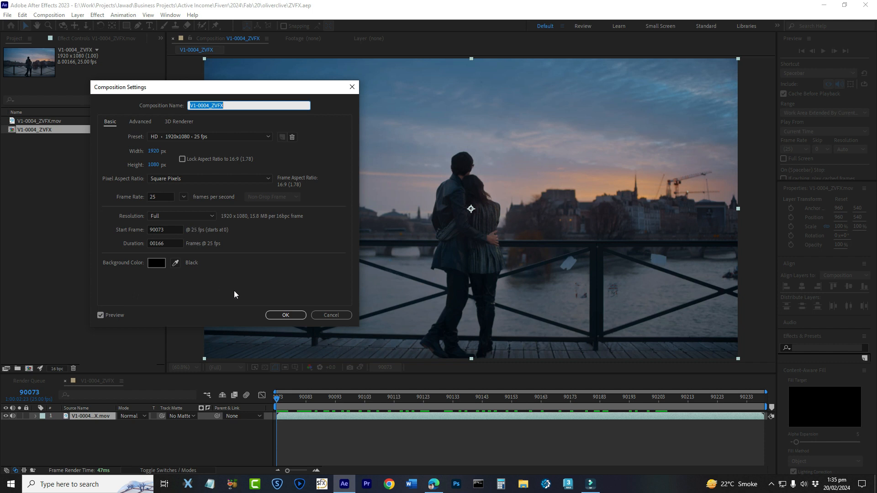
pyautogui.click(165, 229)
pyautogui.write('0')
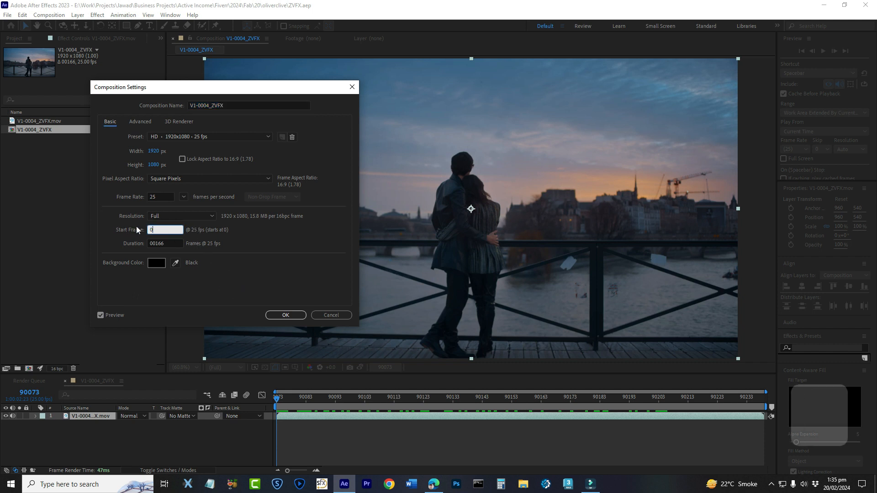
pyautogui.click(285, 315)
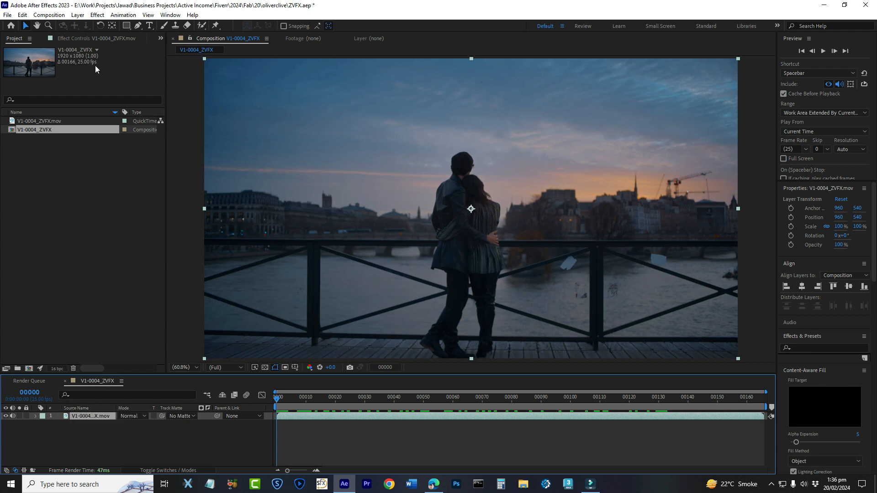
# - Return the playhead to the first frame after checking the composition's last frame, and save the project
pyautogui.moveTo(754, 401); pyautogui.dragTo(793, 397)
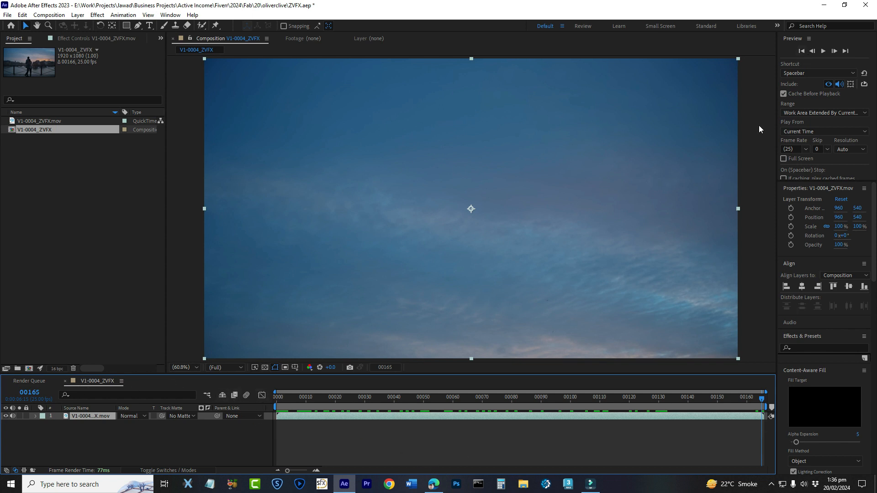
pyautogui.click(801, 51)
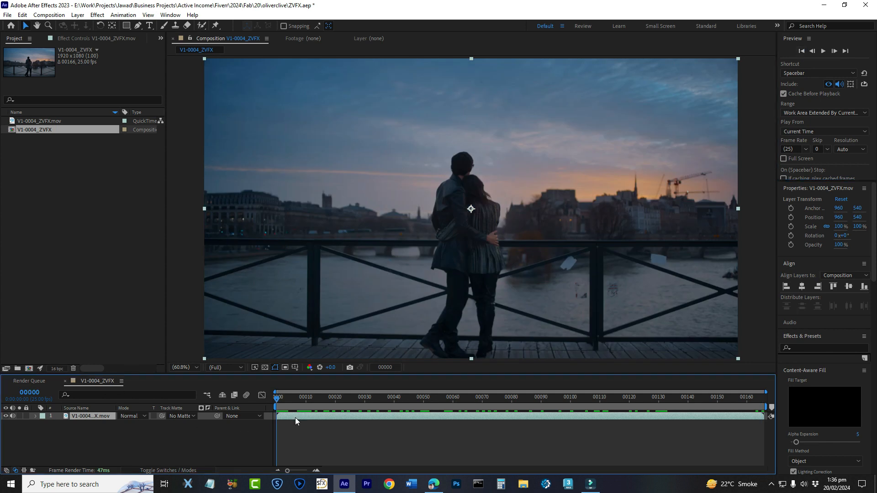
pyautogui.hotkey('ctrl', 's')
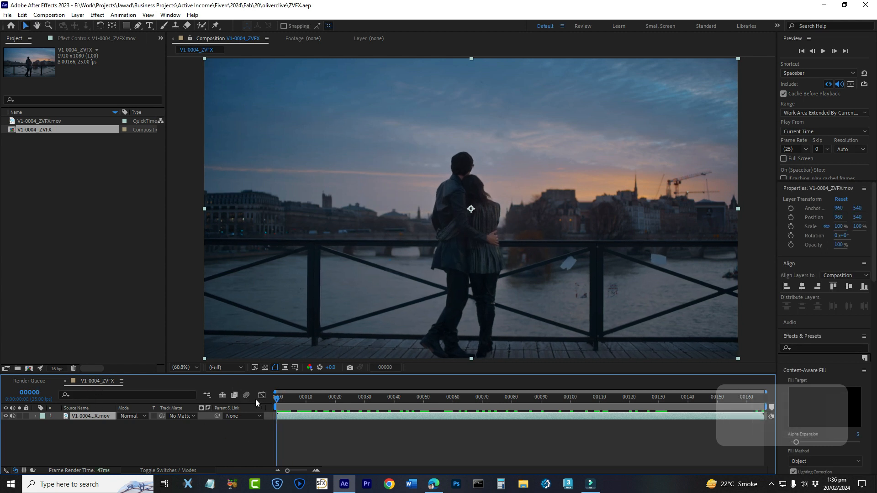
# - Scrub through the shot to examine when the floating objects leave the view, stopping at frame 65
pyautogui.moveTo(304, 403); pyautogui.dragTo(213, 401)
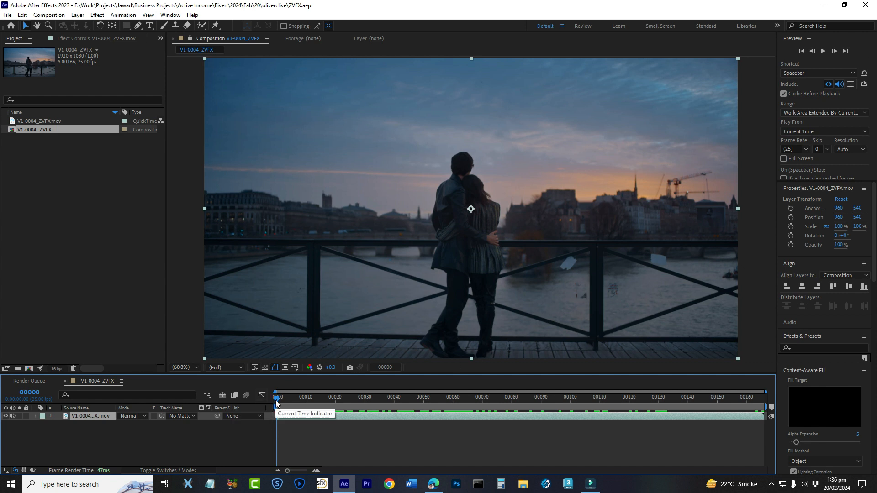
pyautogui.moveTo(277, 402); pyautogui.dragTo(231, 395)
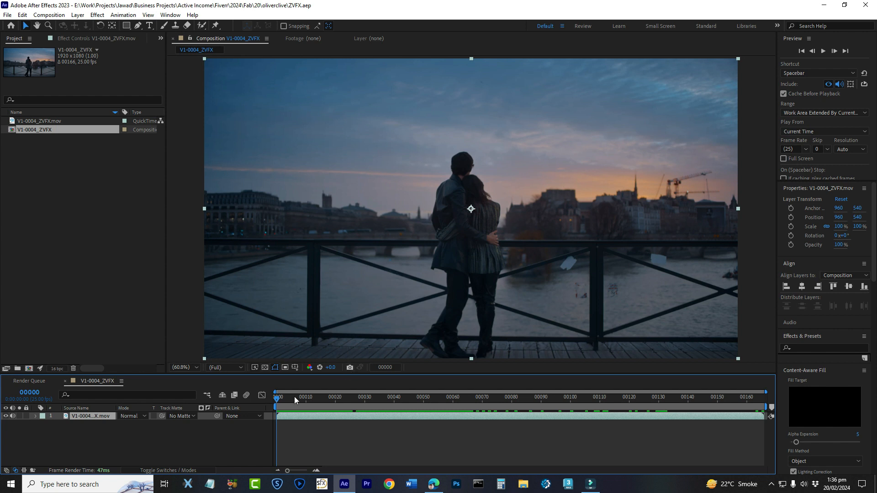
pyautogui.moveTo(281, 397); pyautogui.dragTo(246, 384)
pyautogui.moveTo(278, 398); pyautogui.dragTo(464, 397)
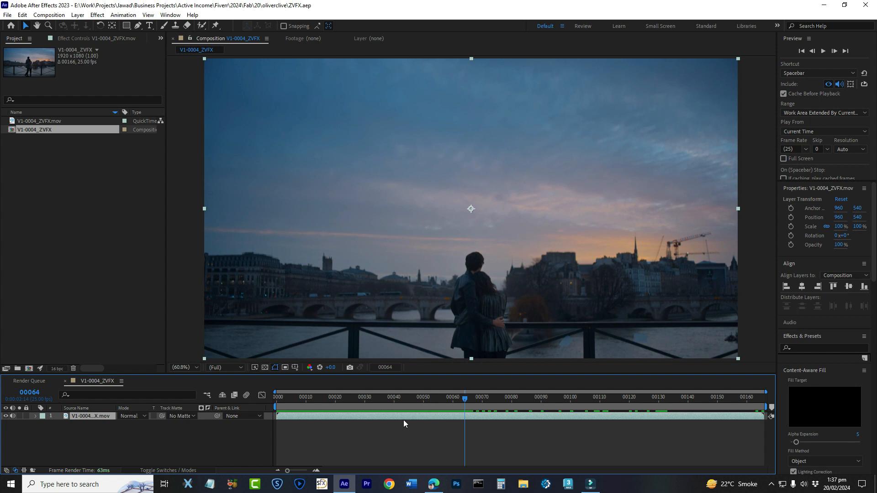
pyautogui.moveTo(464, 399)
pyautogui.mouseDown()
pyautogui.moveTo(437, 401)
pyautogui.moveTo(468, 400)
pyautogui.mouseUp()
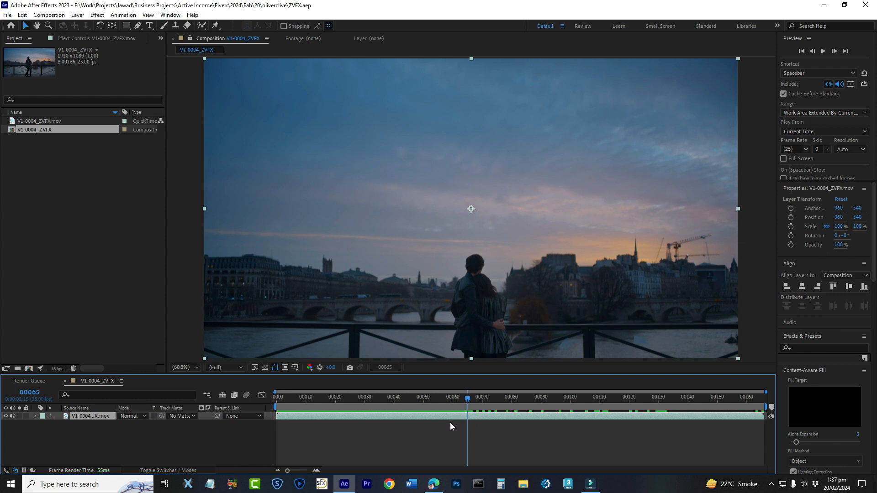
# - Split the footage layer at frame 65 and end the work area at that frame
pyautogui.hotkey('ctrl', 'shift', 'd')
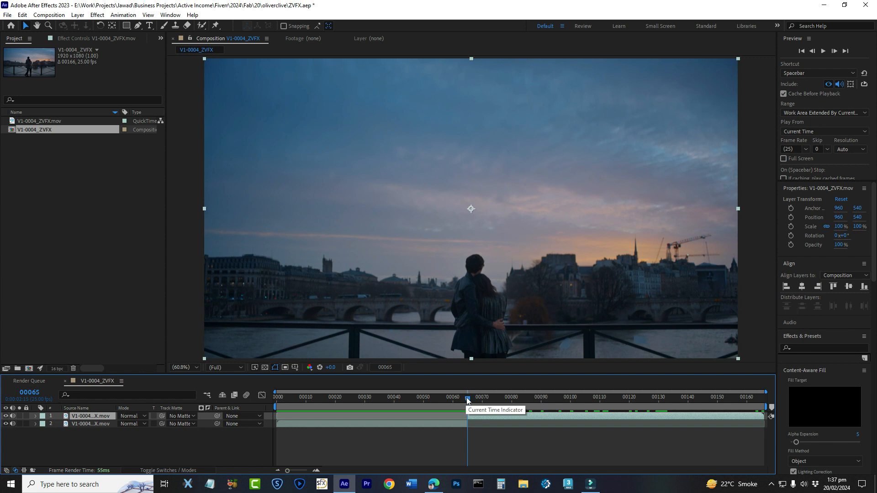
pyautogui.moveTo(468, 399)
pyautogui.mouseDown()
pyautogui.moveTo(459, 400)
pyautogui.moveTo(469, 400)
pyautogui.mouseUp()
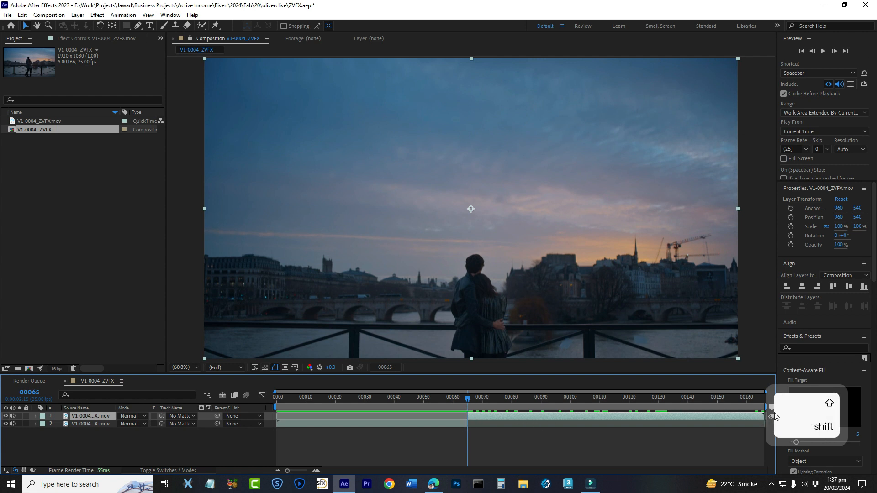
pyautogui.moveTo(766, 406); pyautogui.dragTo(467, 406)
pyautogui.press('shift')
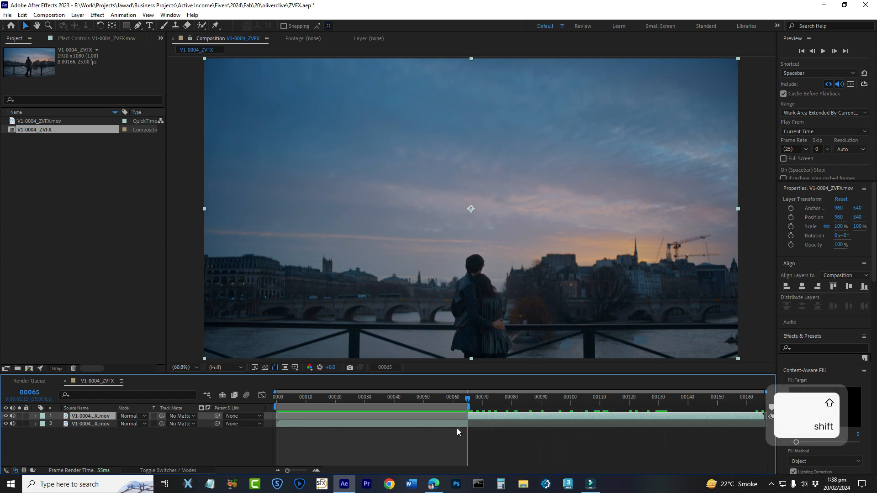
# - Examine the layer split on the timeline up close, checking frame 64 just before the cut and the range back to the start
pyautogui.press('=')
pyautogui.press('=')
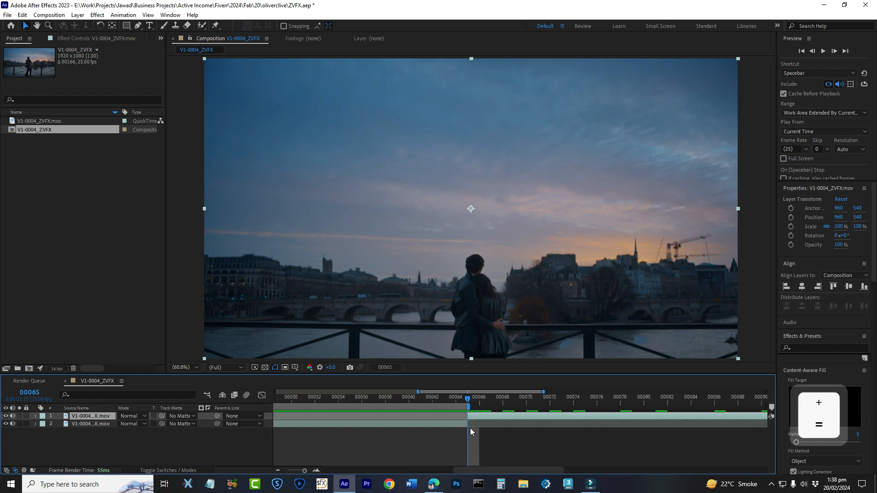
pyautogui.click(457, 397)
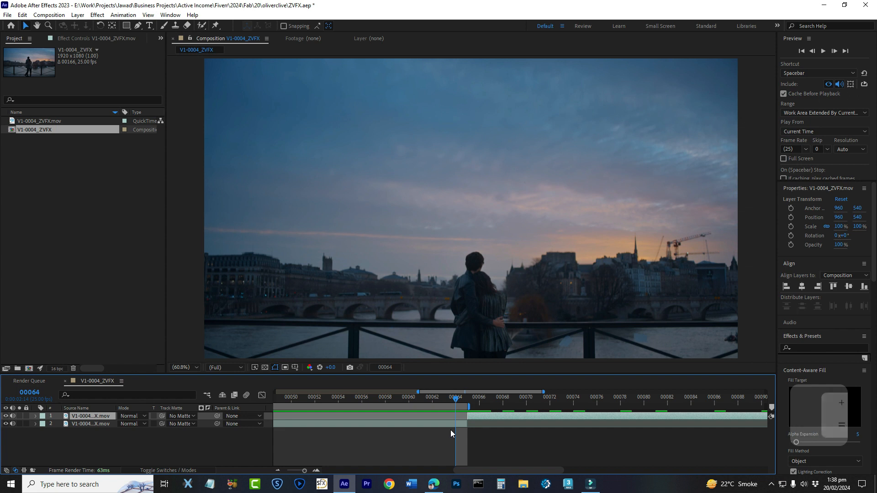
pyautogui.press('-')
pyautogui.press('-')
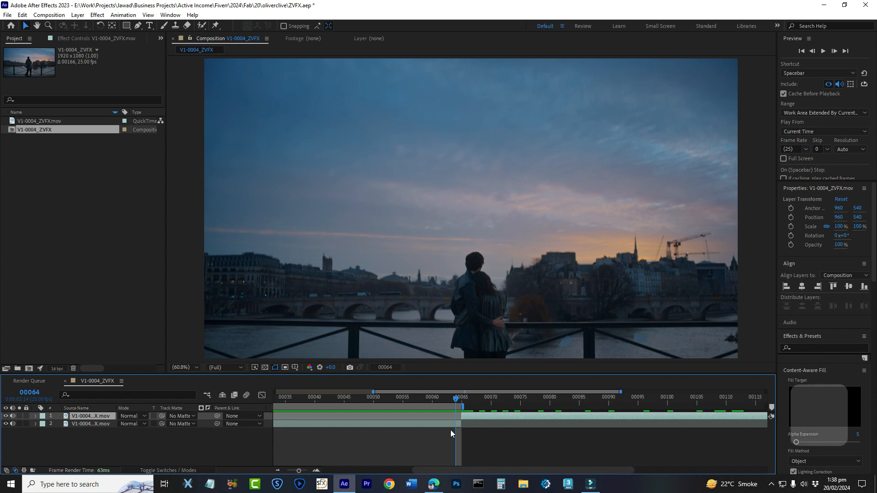
pyautogui.moveTo(430, 469); pyautogui.dragTo(421, 469)
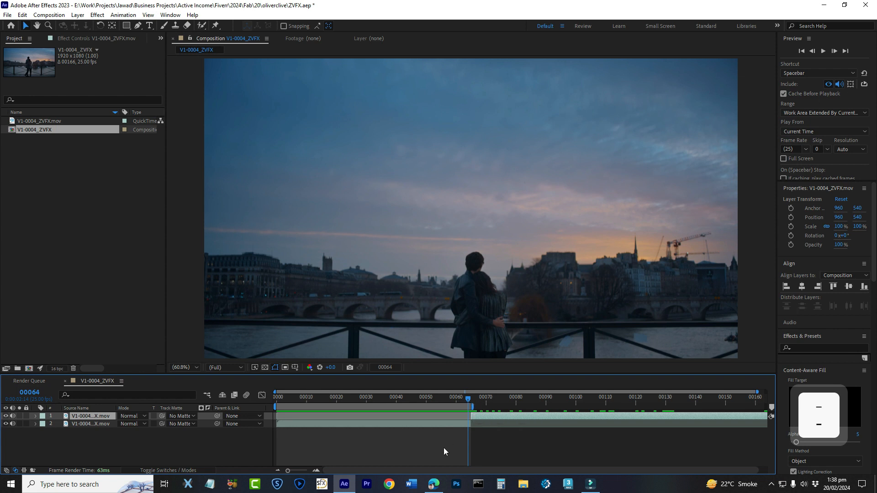
pyautogui.press('=')
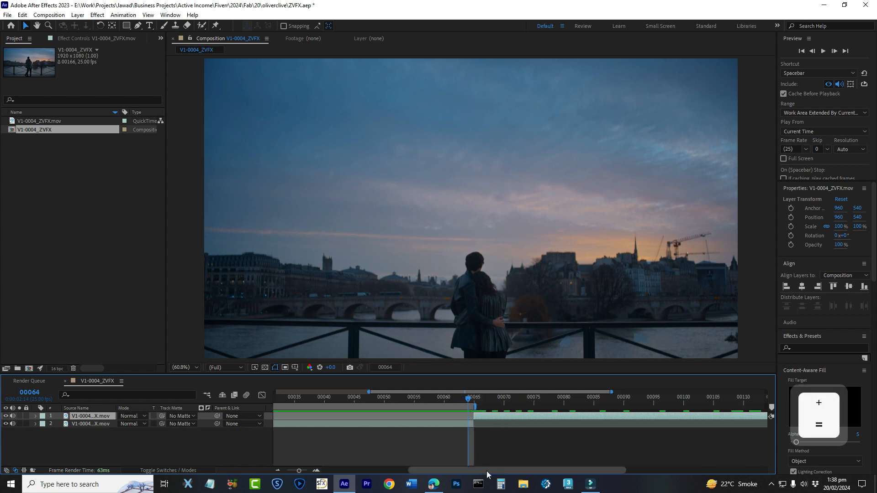
pyautogui.press('=')
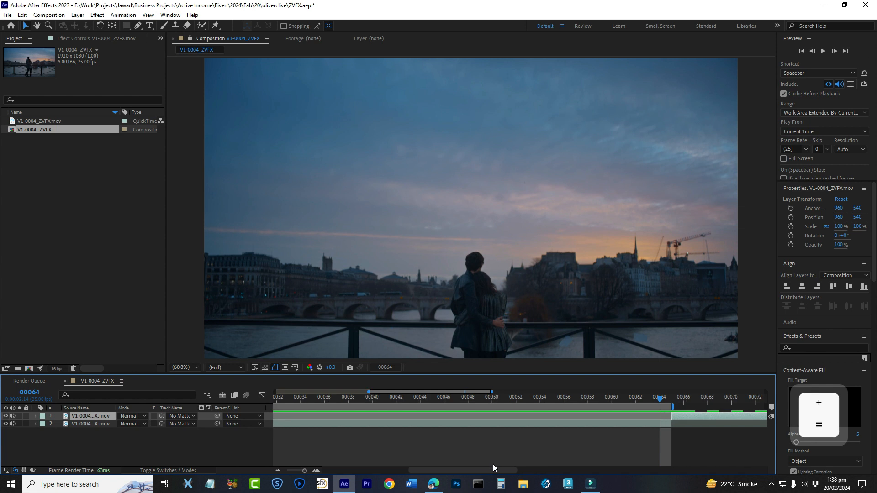
pyautogui.moveTo(490, 470); pyautogui.dragTo(347, 466)
pyautogui.press('-')
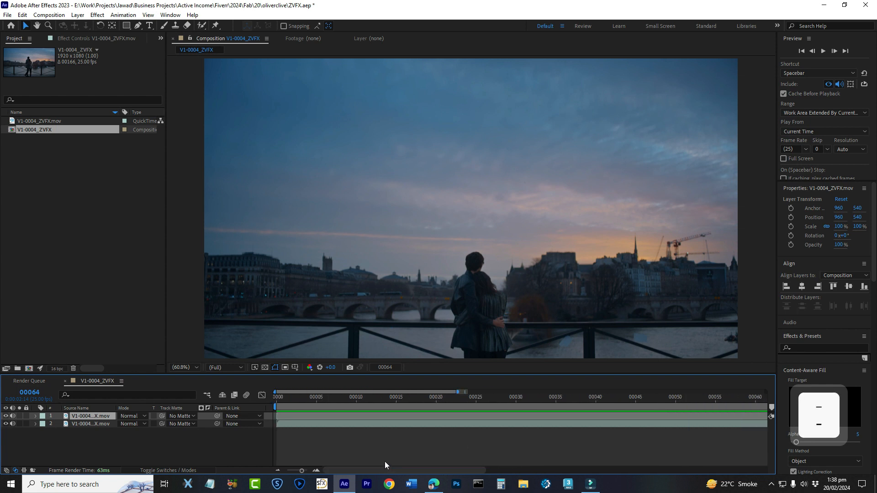
pyautogui.press('-')
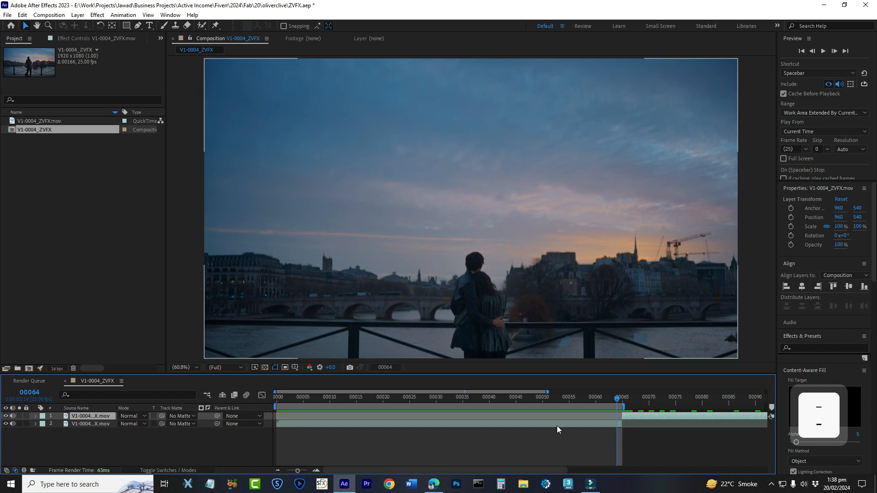
# - Return the playhead to the first frame and save the project
pyautogui.click(805, 53)
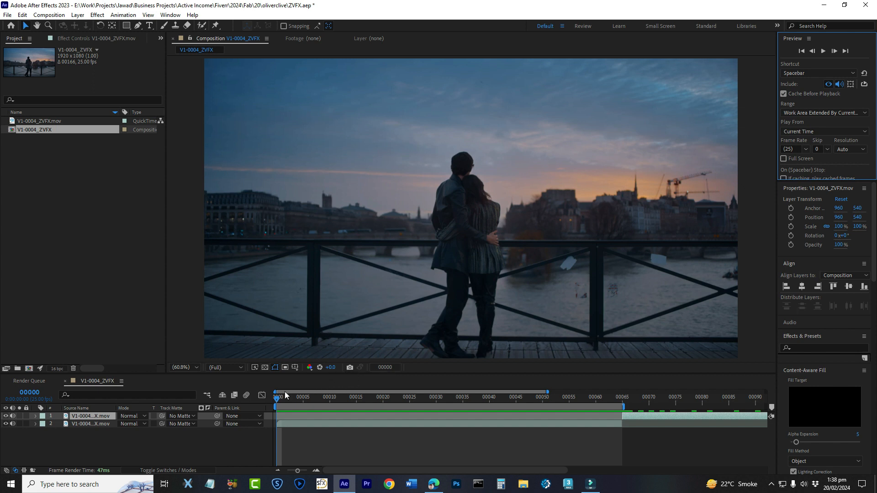
pyautogui.hotkey('ctrl', 's')
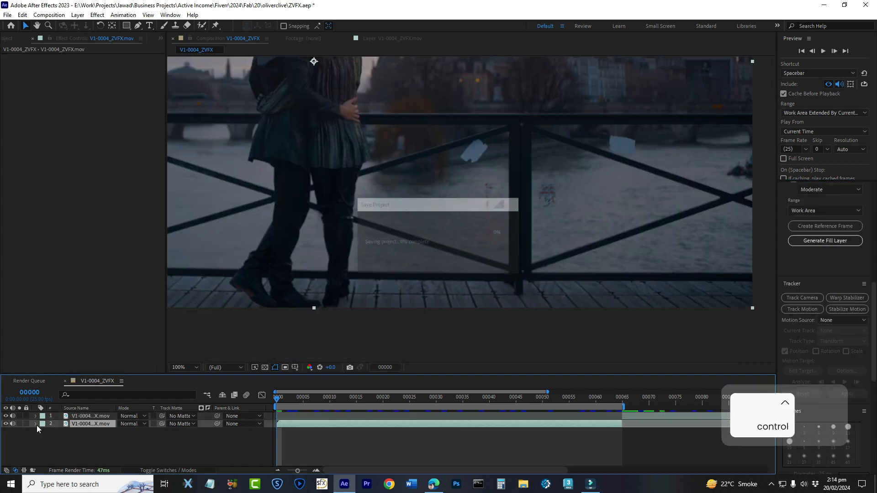
pyautogui.hotkey('ctrl', 's')
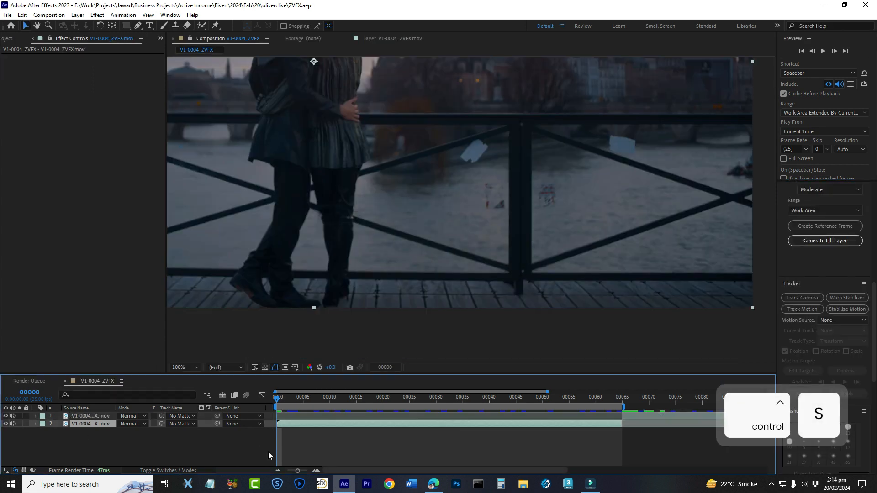
pyautogui.click(268, 454)
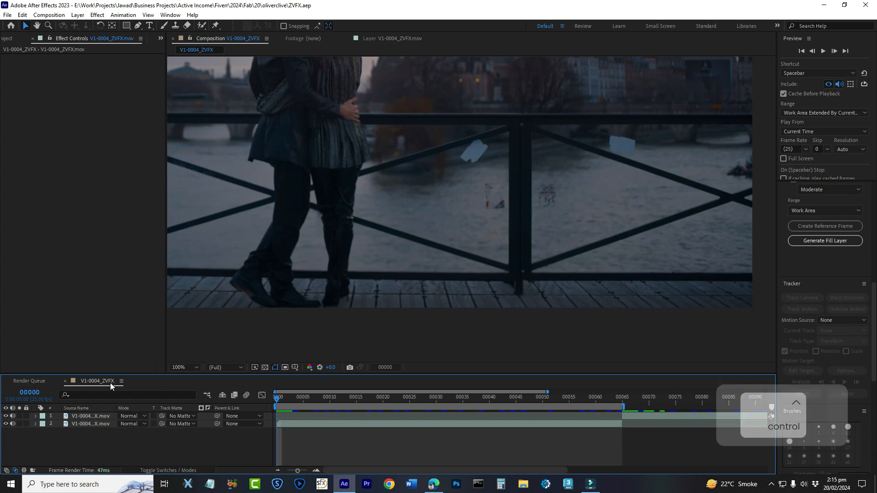
pyautogui.hotkey('ctrl', 's')
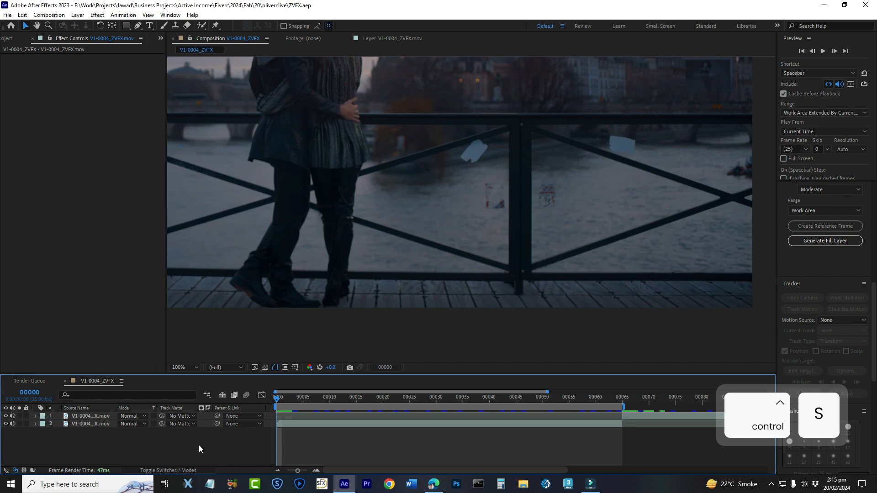
# - Duplicate the layer segment that runs from frame 0 to the cut and save the project
pyautogui.click(297, 424)
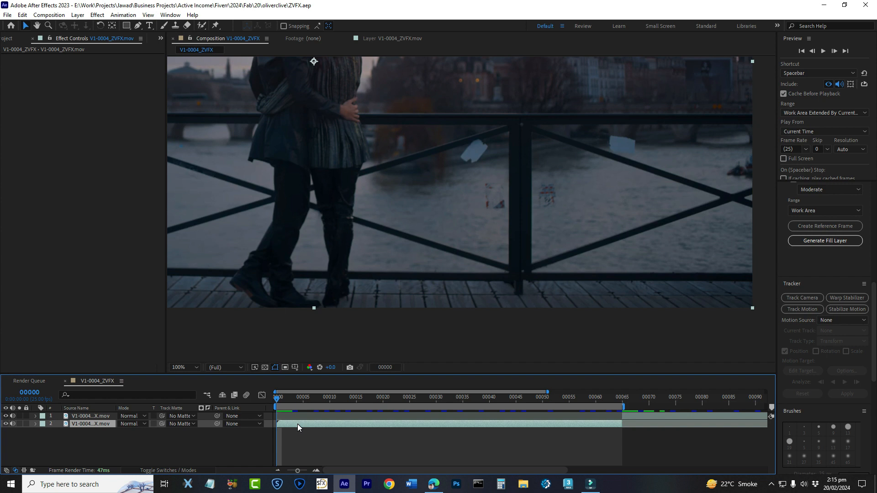
pyautogui.hotkey('ctrl', 'd')
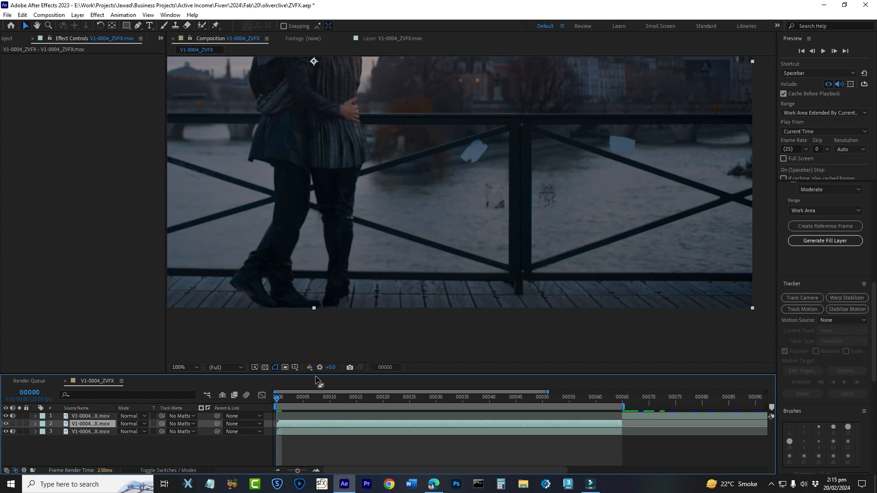
pyautogui.hotkey('ctrl', 's')
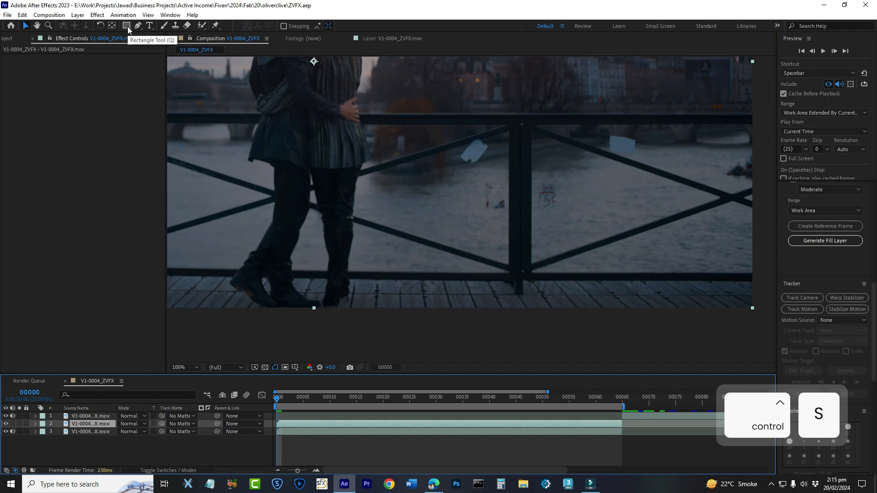
# - Draw a rectangular mask on the duplicated layer around the floating object just left of the railing post
pyautogui.click(127, 26)
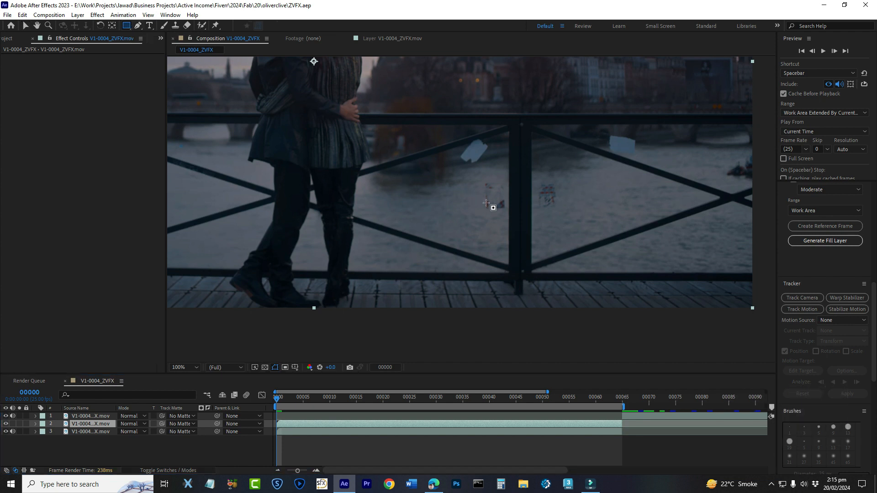
pyautogui.click(374, 424)
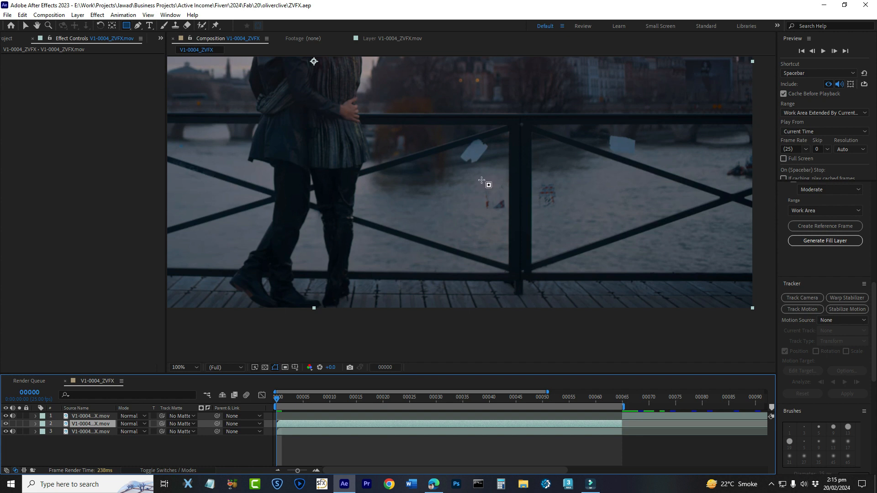
pyautogui.moveTo(481, 180); pyautogui.dragTo(510, 212)
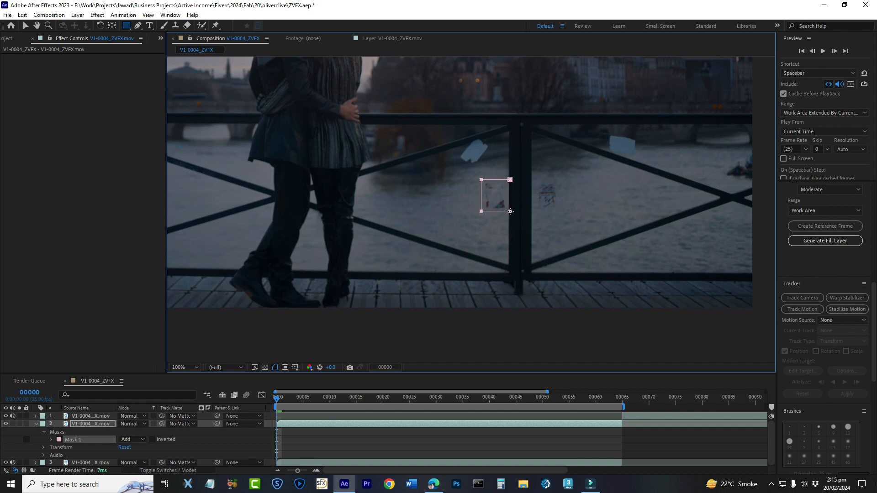
# - Adjust the mask's two lower corners and upper-right corner slightly outward to fit the object, and collapse the layer's properties
pyautogui.click(25, 26)
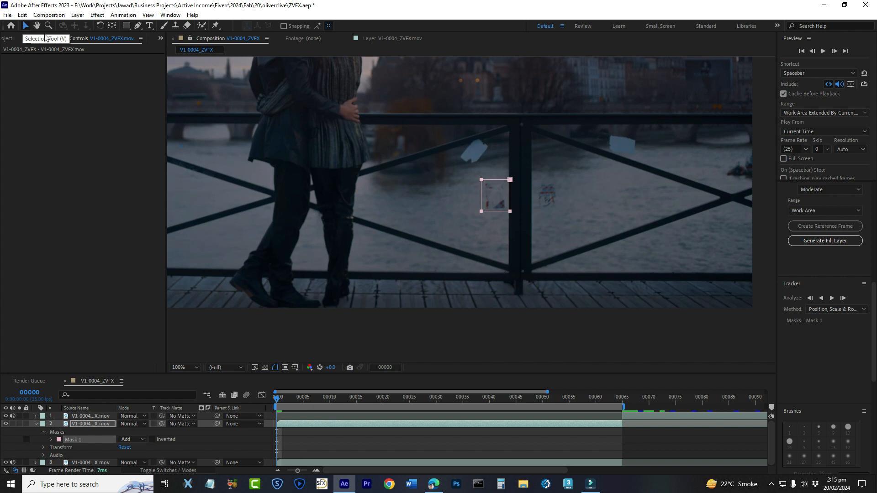
pyautogui.click(482, 212)
pyautogui.moveTo(481, 211); pyautogui.dragTo(483, 213)
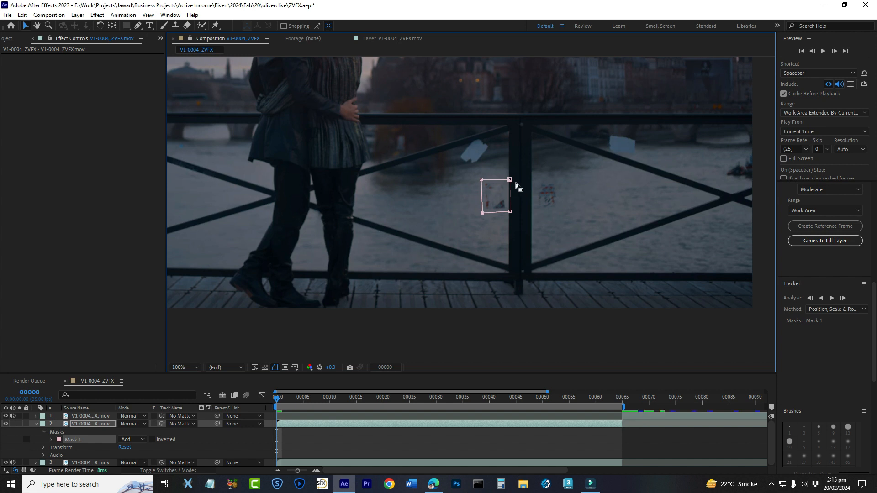
pyautogui.moveTo(510, 180); pyautogui.dragTo(510, 179)
pyautogui.moveTo(510, 211); pyautogui.dragTo(511, 212)
pyautogui.click(36, 424)
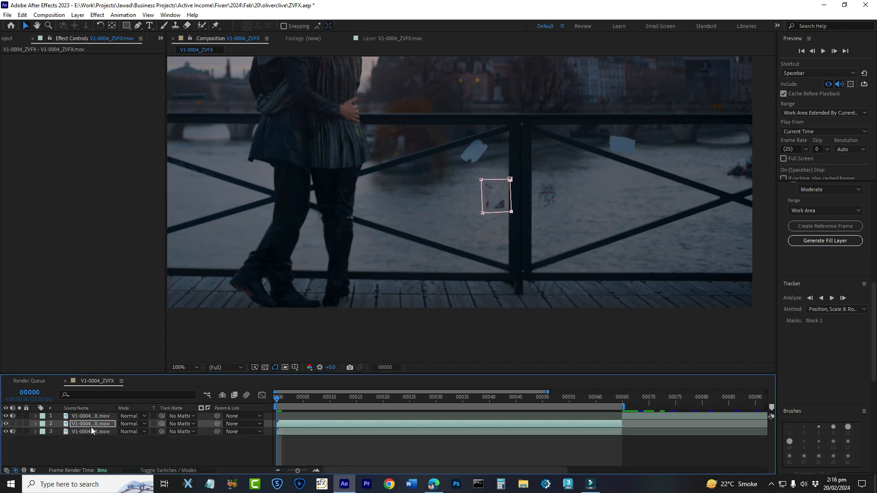
# - Solo the masked duplicate layer and hide the mask outline in the composition view
pyautogui.click(19, 423)
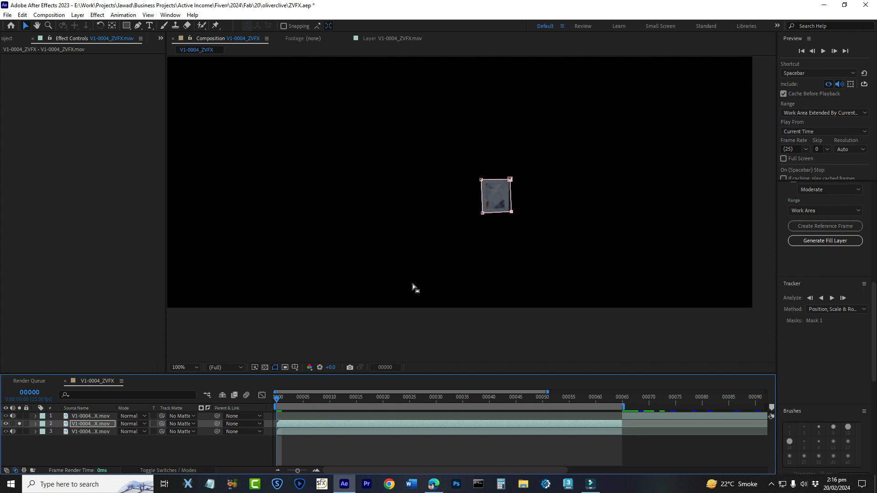
pyautogui.click(274, 368)
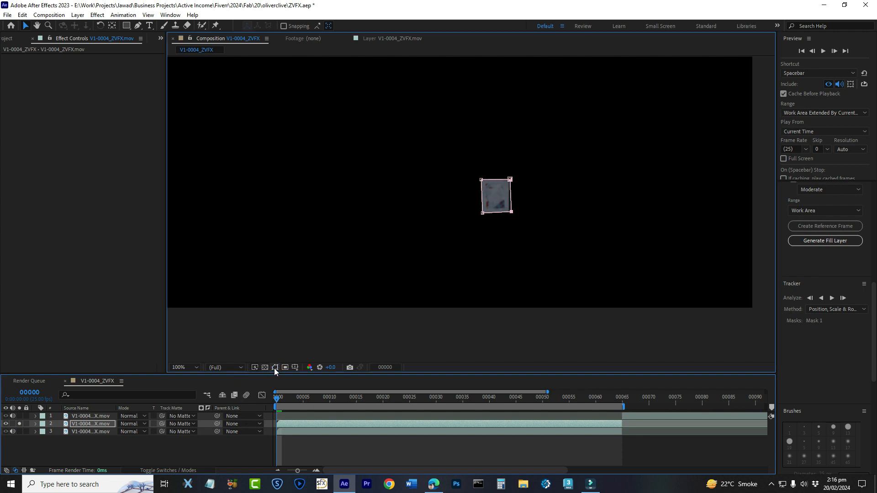
pyautogui.click(275, 368)
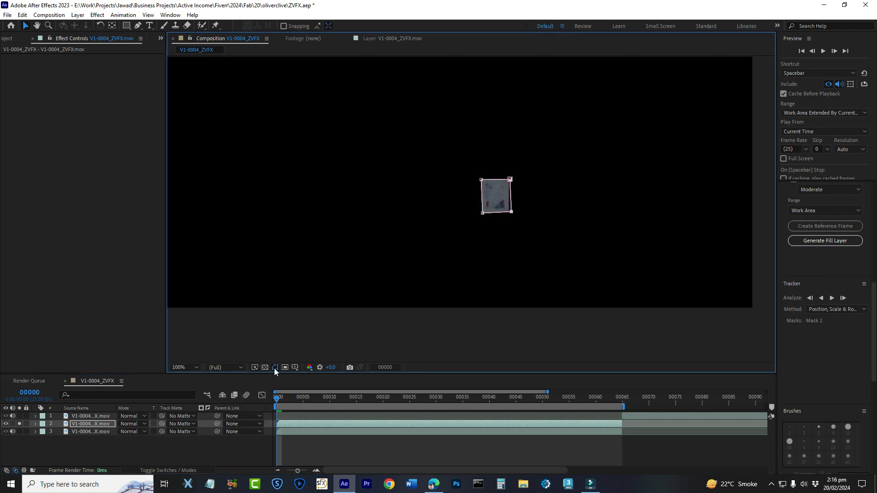
pyautogui.click(275, 367)
# - Set the mask feather of the duplicated layer's mask to 15 pixels
pyautogui.press('f')
pyautogui.click(132, 440)
pyautogui.write('15')
pyautogui.press('Return')
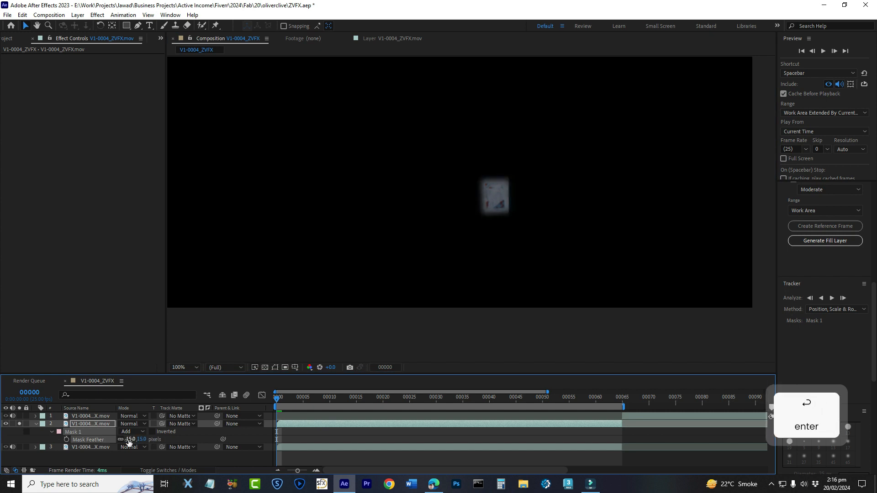
# - Set the mask expansion to 5 pixels and save the project
pyautogui.click(50, 432)
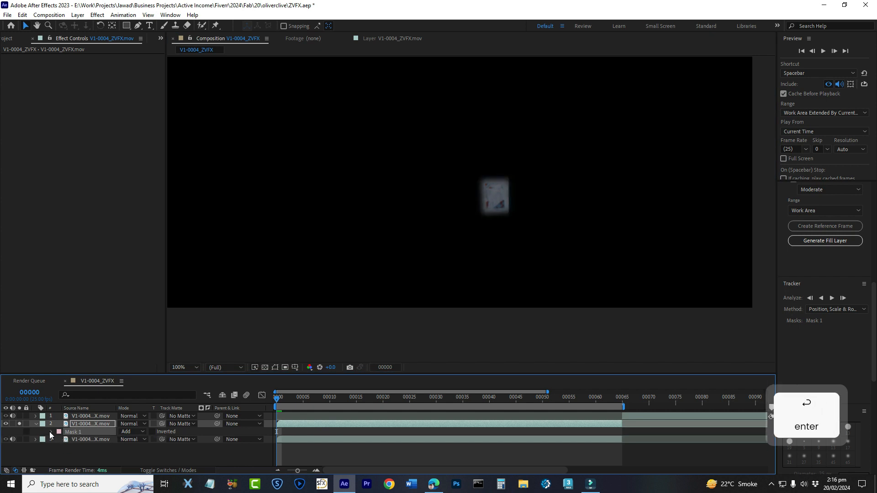
pyautogui.click(50, 432)
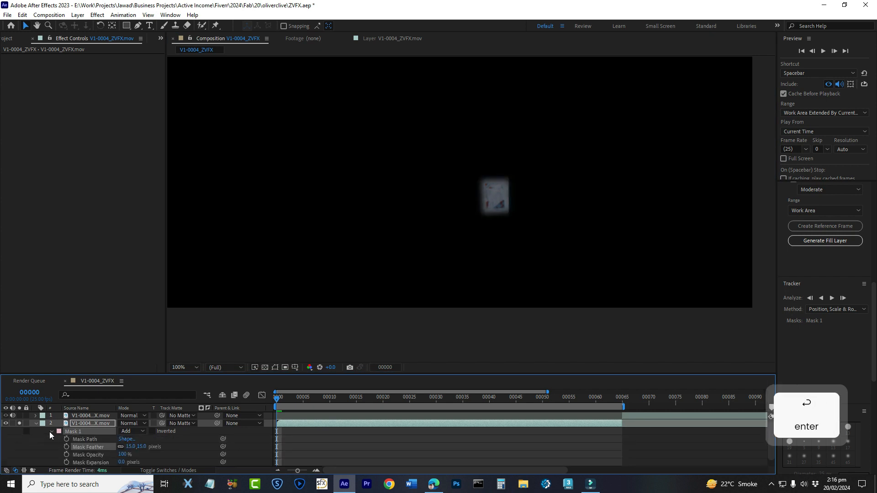
pyautogui.click(121, 462)
pyautogui.write('5')
pyautogui.press('Return')
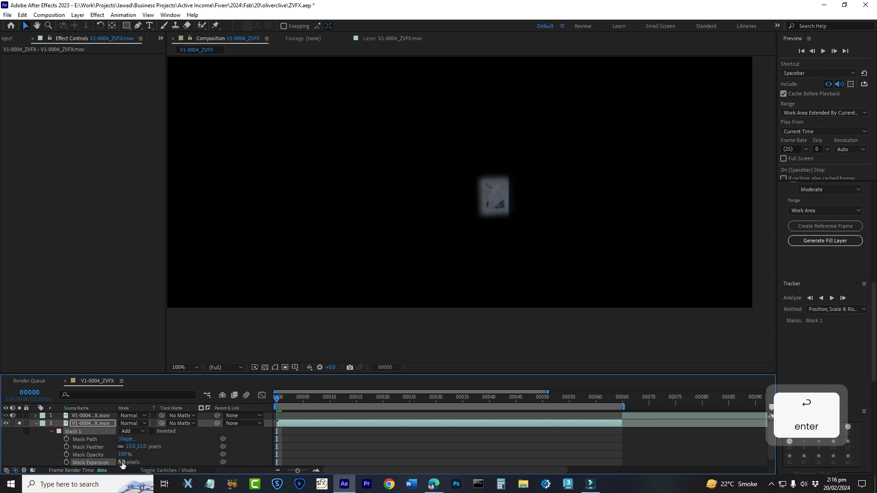
pyautogui.hotkey('ctrl', 's')
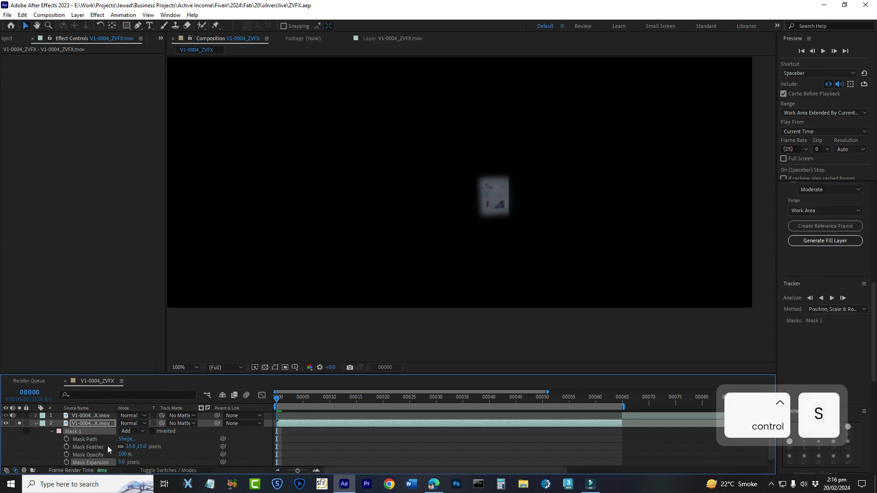
# - Collapse and unsolo the masked layer, and show its mask outline over the full shot again
pyautogui.click(35, 423)
pyautogui.click(23, 424)
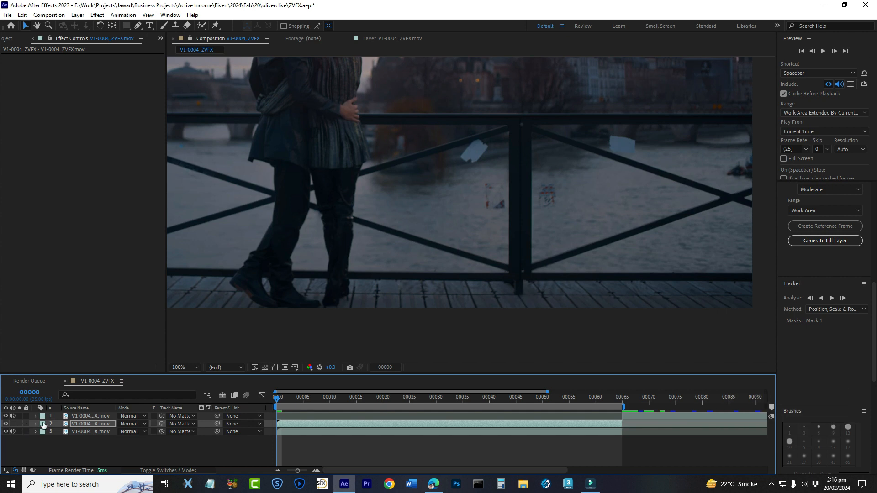
pyautogui.click(275, 367)
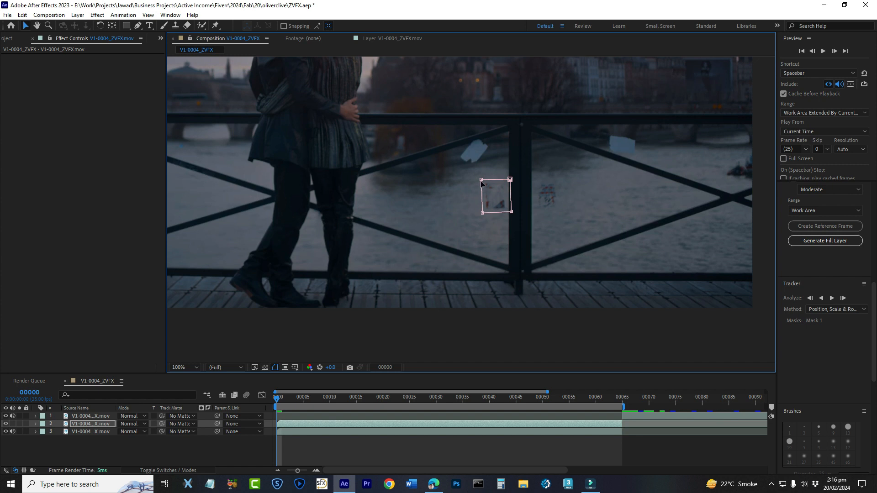
# - Move the second layer's mask onto the clear water just right of the dark mark beyond the central railing post, and save the project
pyautogui.doubleClick(511, 185)
pyautogui.moveTo(489, 208); pyautogui.dragTo(569, 210)
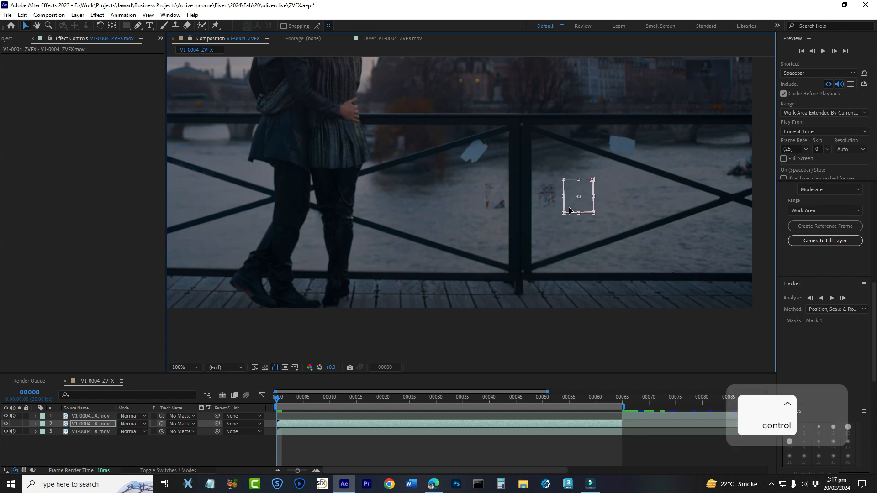
pyautogui.hotkey('ctrl', 's')
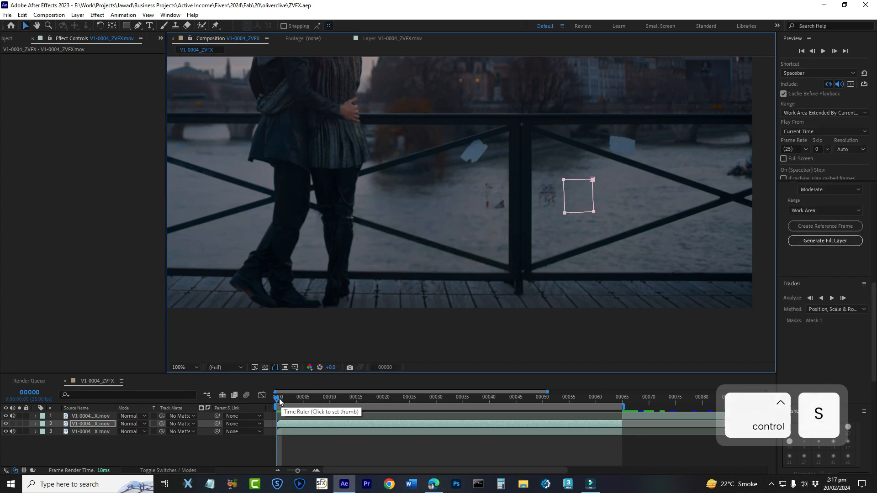
# - Scrub through the shot to check the mask's position, and set the first Mask Path keyframe at frame 0
pyautogui.moveTo(279, 398); pyautogui.dragTo(609, 405)
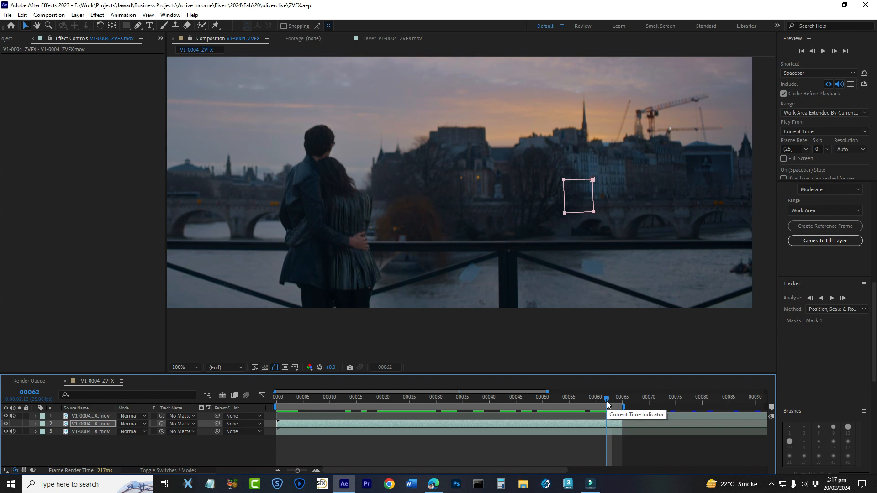
pyautogui.click(802, 51)
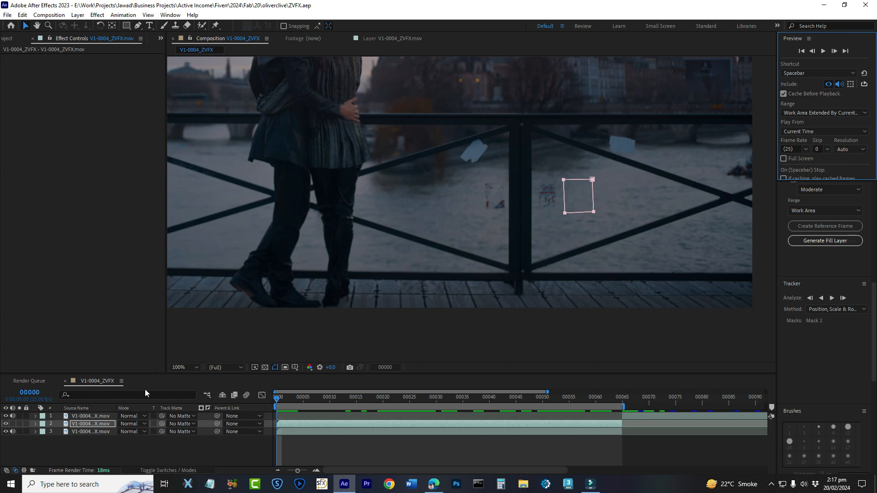
pyautogui.press('m')
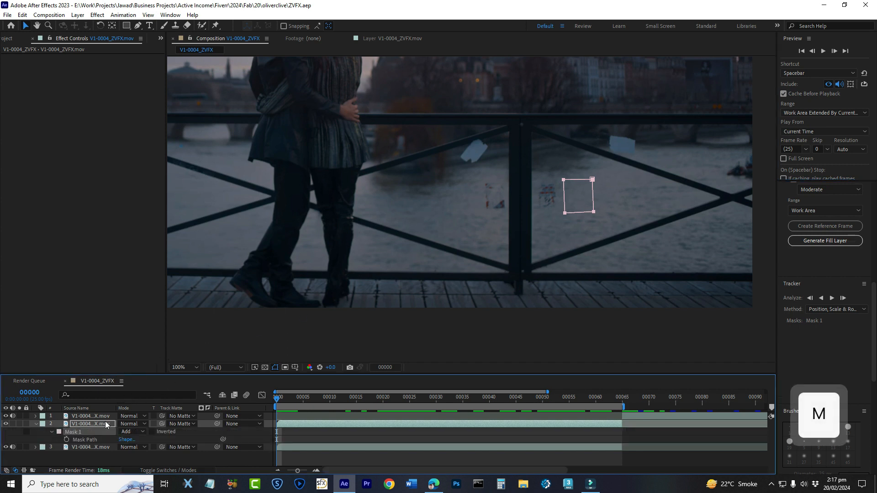
pyautogui.click(67, 440)
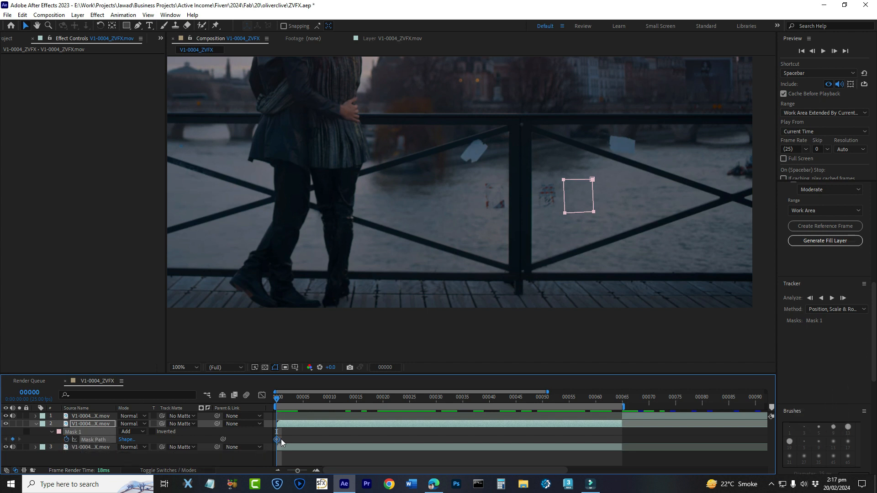
# - Keyframe the mask straight down to the image's lower edge at frame 64 and level with the dark mark at frame 31, saving the project
pyautogui.click(616, 400)
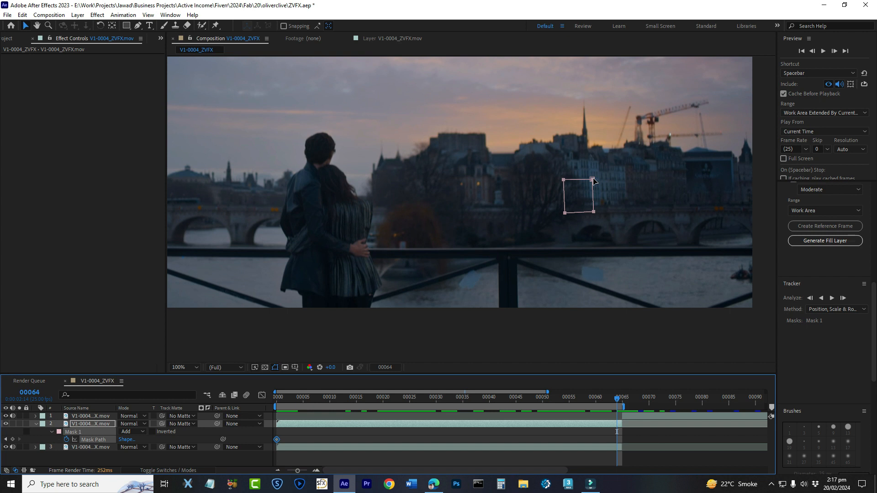
pyautogui.hotkey('ctrl', 's')
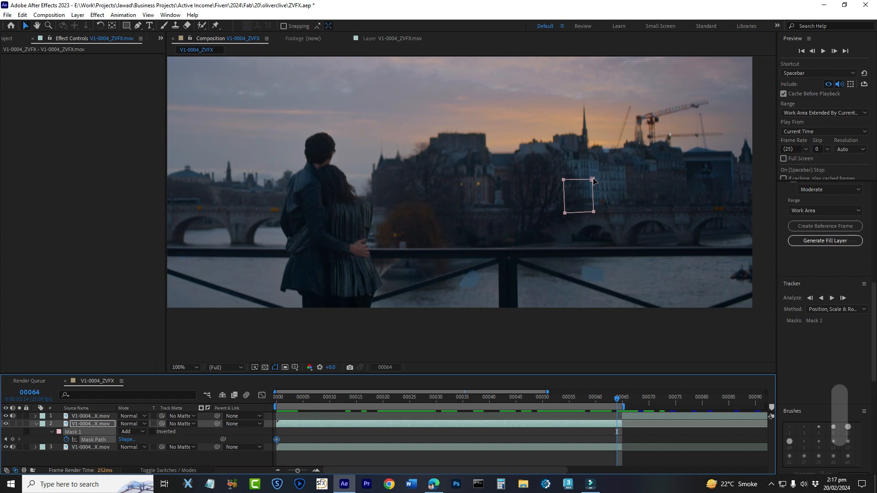
pyautogui.moveTo(592, 181); pyautogui.dragTo(594, 308)
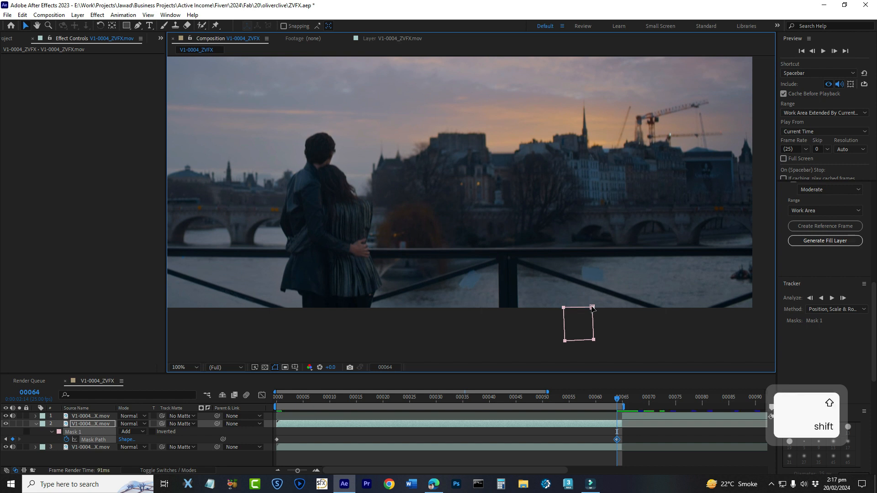
pyautogui.click(443, 401)
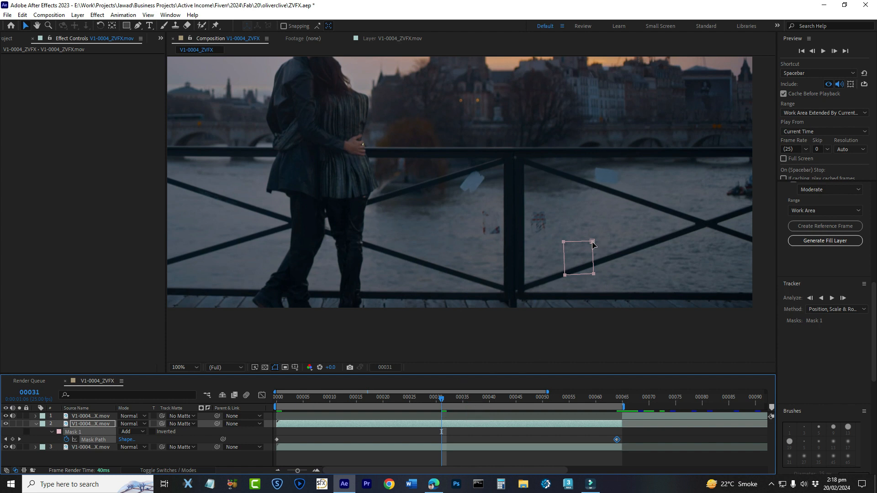
pyautogui.moveTo(593, 244); pyautogui.dragTo(593, 207)
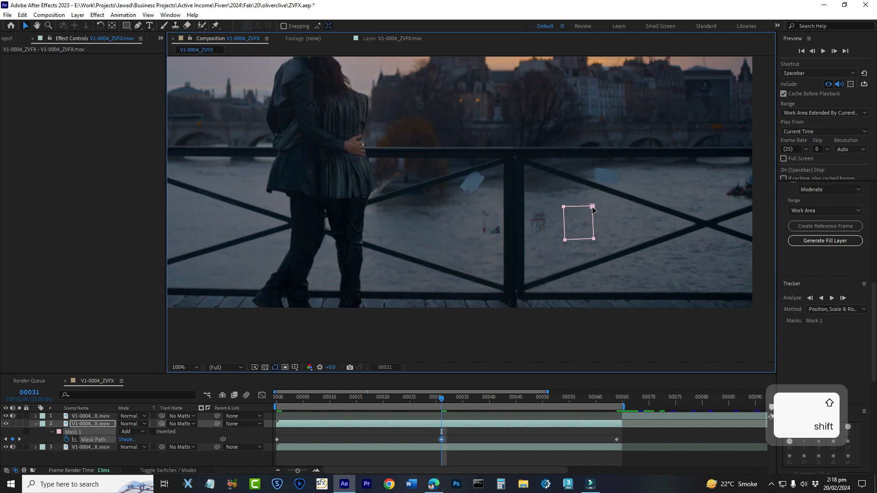
pyautogui.hotkey('ctrl', 's')
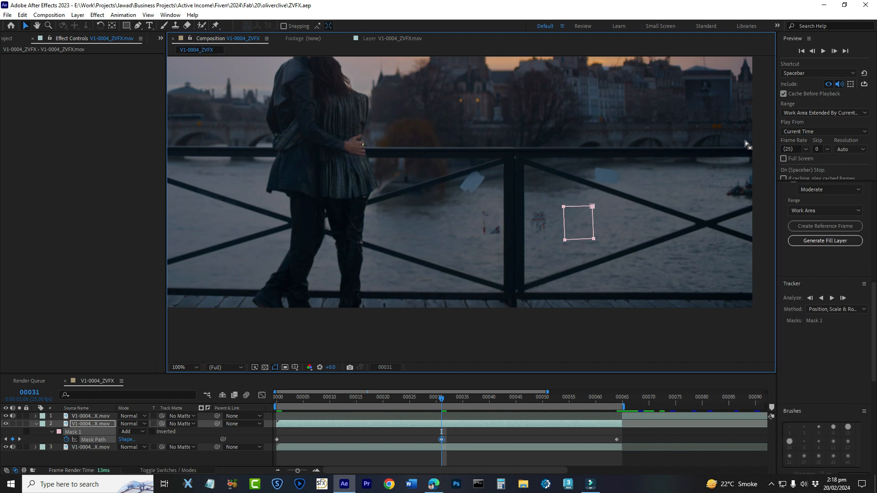
# - Recheck the mask from the start and shift it slightly left at frame 31, closer to the dark mark
pyautogui.click(802, 50)
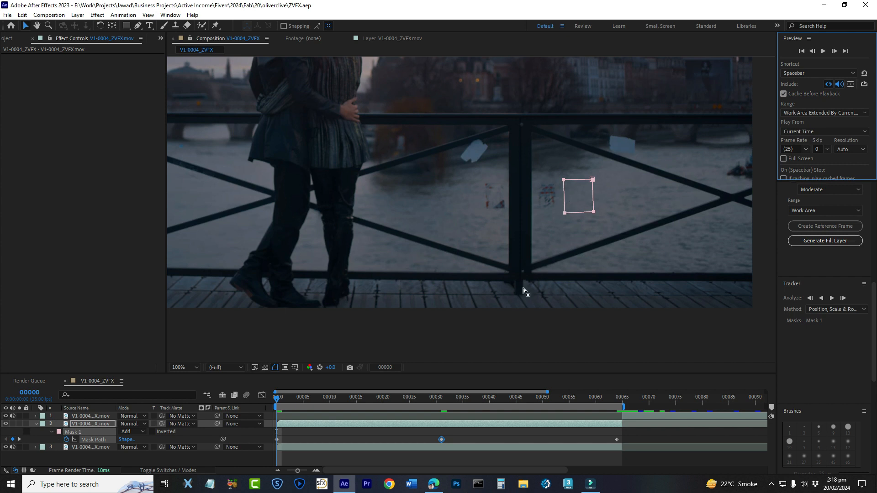
pyautogui.moveTo(454, 396); pyautogui.dragTo(445, 397)
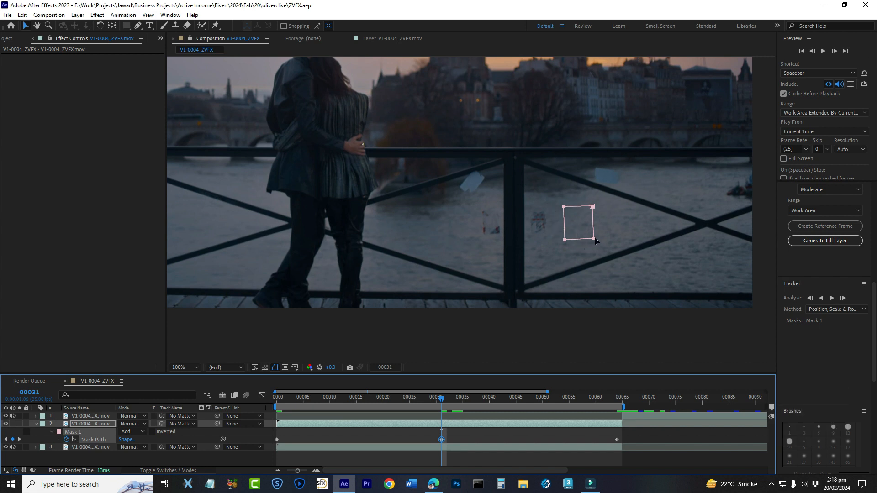
pyautogui.moveTo(594, 240); pyautogui.dragTo(585, 242)
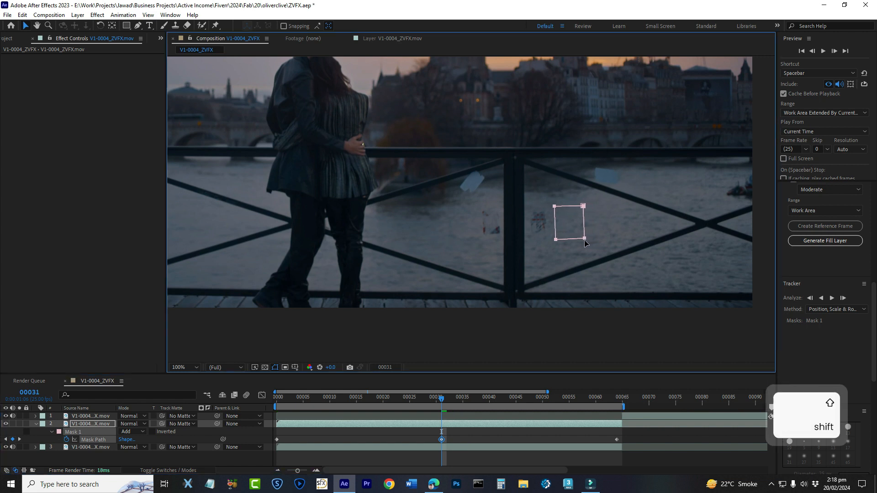
# - Add Mask Path keyframes at frames 16 and 48, moving the mask up and slightly left to follow the water beside the dark mark
pyautogui.moveTo(441, 399)
pyautogui.mouseDown()
pyautogui.moveTo(193, 397)
pyautogui.moveTo(444, 400)
pyautogui.mouseUp()
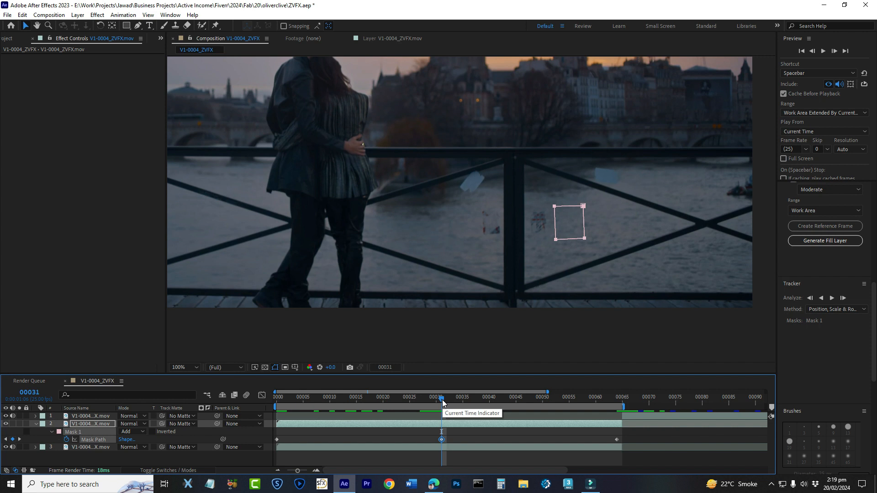
pyautogui.moveTo(442, 399); pyautogui.dragTo(362, 401)
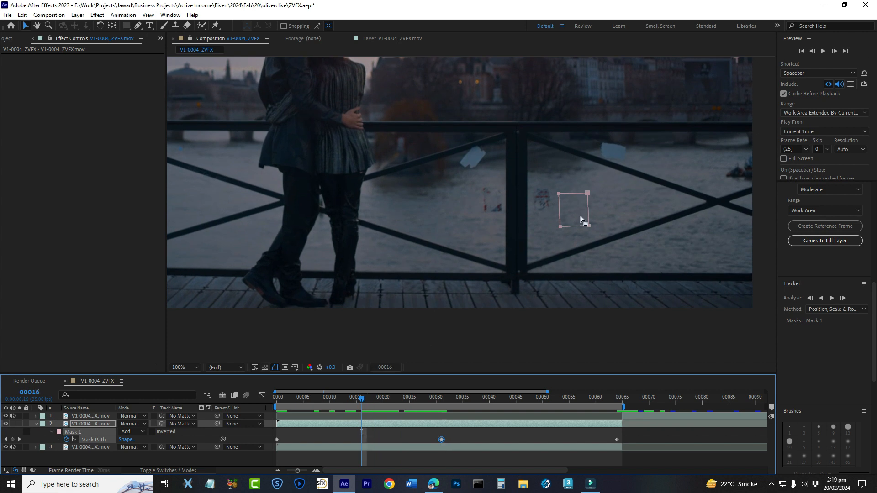
pyautogui.moveTo(589, 228); pyautogui.dragTo(589, 220)
pyautogui.press('shift')
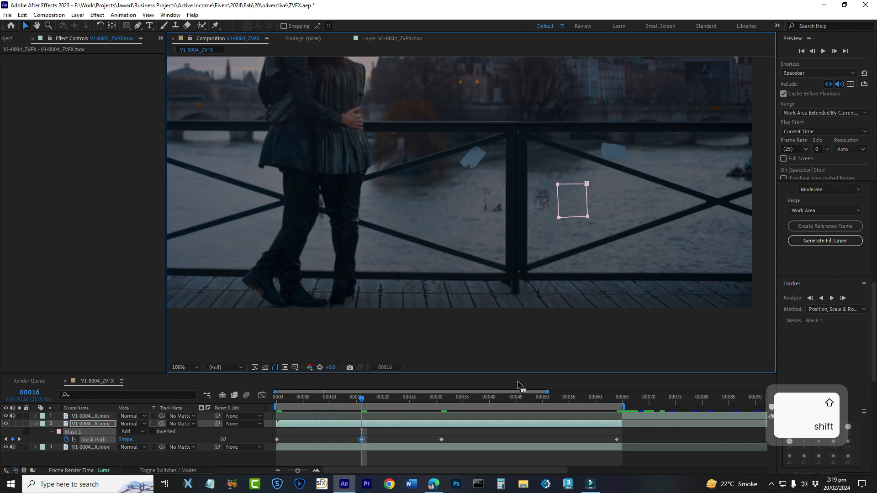
pyautogui.moveTo(362, 398); pyautogui.dragTo(531, 400)
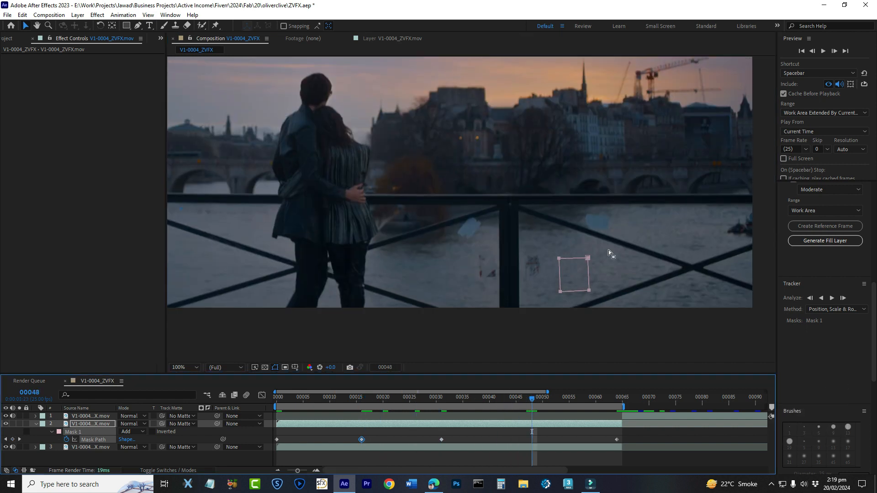
pyautogui.moveTo(589, 292); pyautogui.dragTo(577, 285)
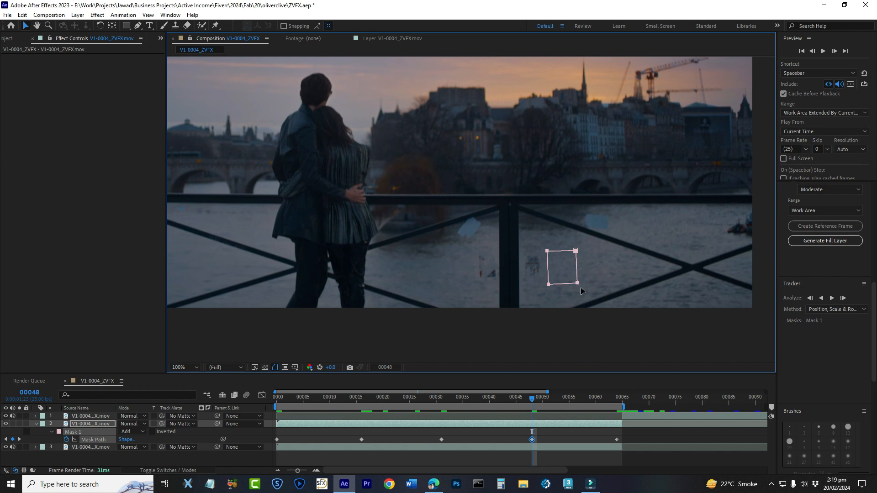
# - Add Mask Path keyframes at frames 8 and 24, nudging the mask by small amounts to stay beside the dark mark
pyautogui.click(317, 401)
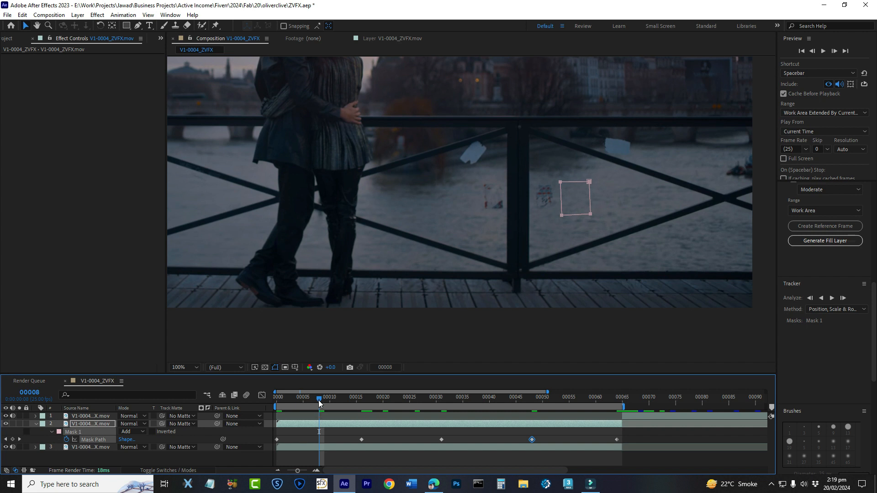
pyautogui.press('Up')
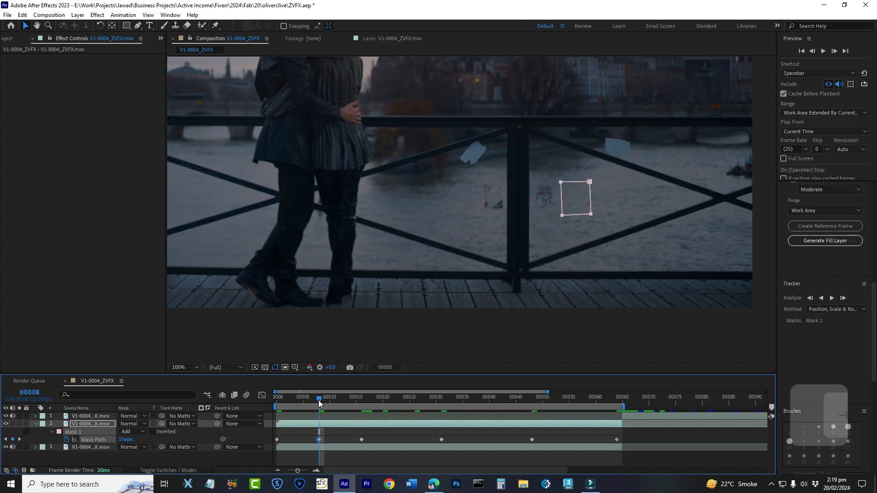
pyautogui.press('Up')
pyautogui.press('Left')
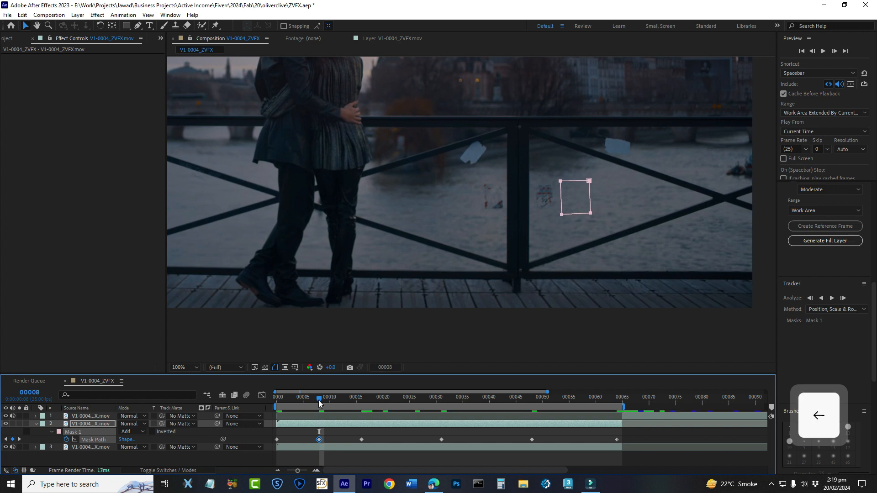
pyautogui.click(403, 399)
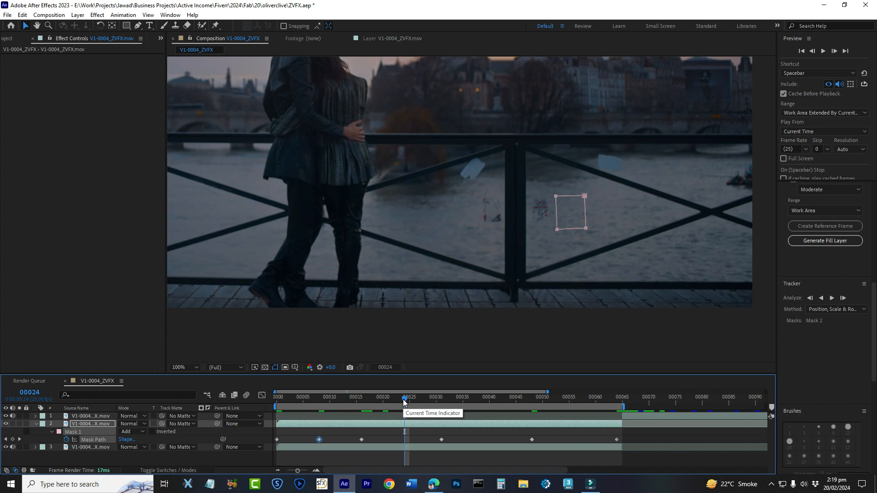
pyautogui.press('Right')
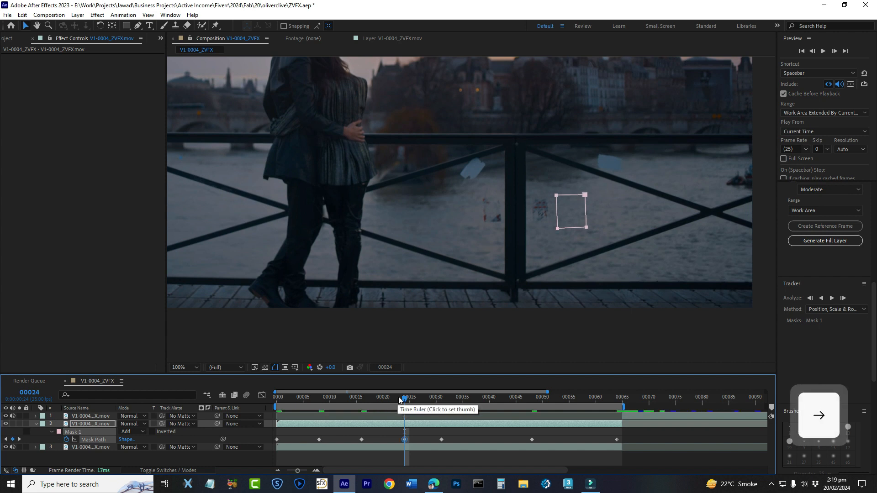
# - Nudge the mask slightly upward at frame 40 to keyframe its alignment with the dark mark
pyautogui.click(488, 399)
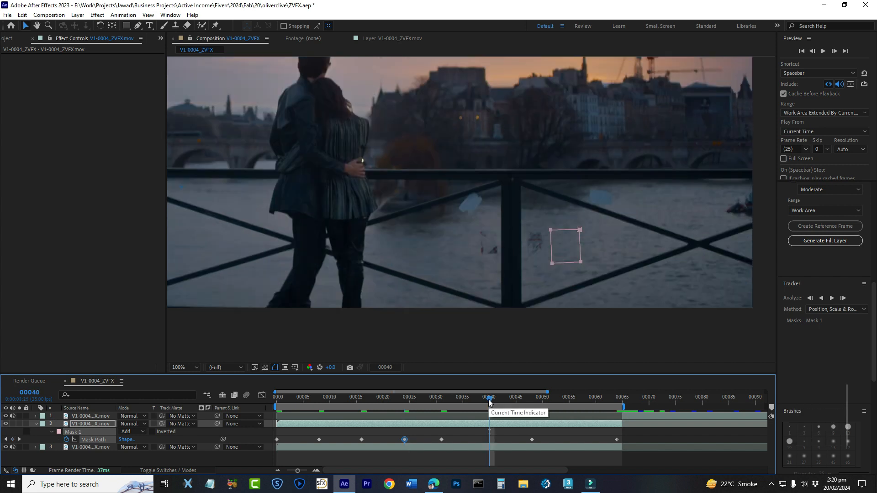
pyautogui.press('Up')
pyautogui.press('Up')
pyautogui.press('Up')
pyautogui.press('Up')
pyautogui.press('Up')
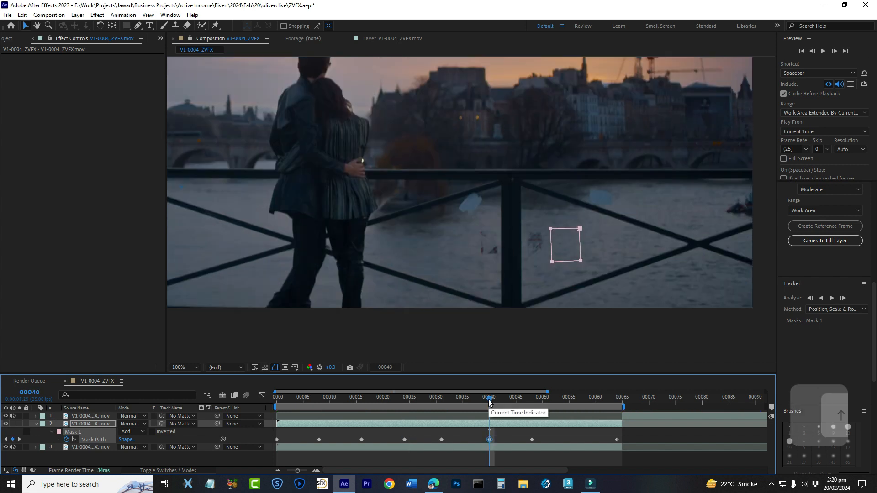
pyautogui.press('Up')
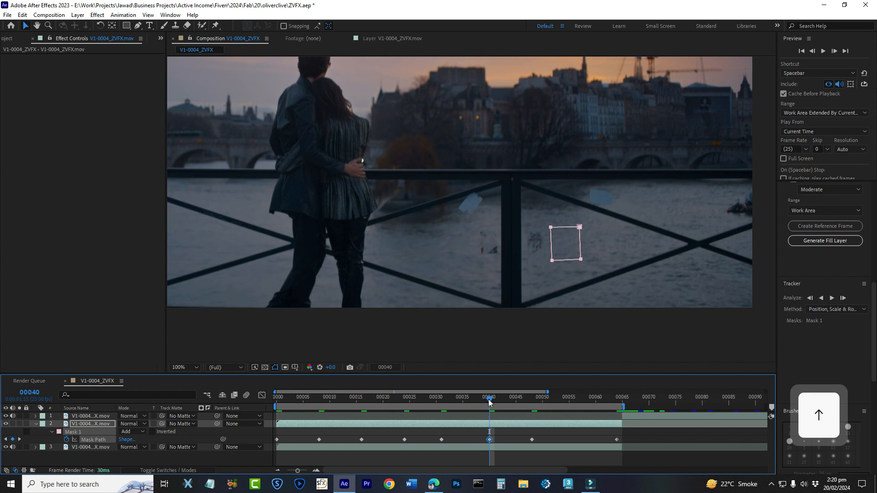
pyautogui.press('Up')
# - Keyframe the mask at frame 56 by nudging it left and slightly up beside the dark mark, and save the project
pyautogui.click(576, 399)
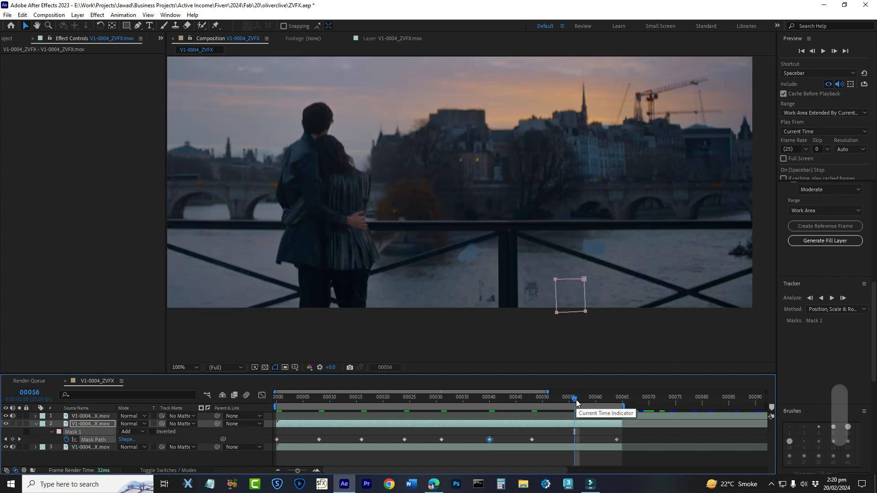
pyautogui.press('Left')
pyautogui.press('Left')
pyautogui.press('Left')
pyautogui.press('Left')
pyautogui.hotkey('shift', 'Left')
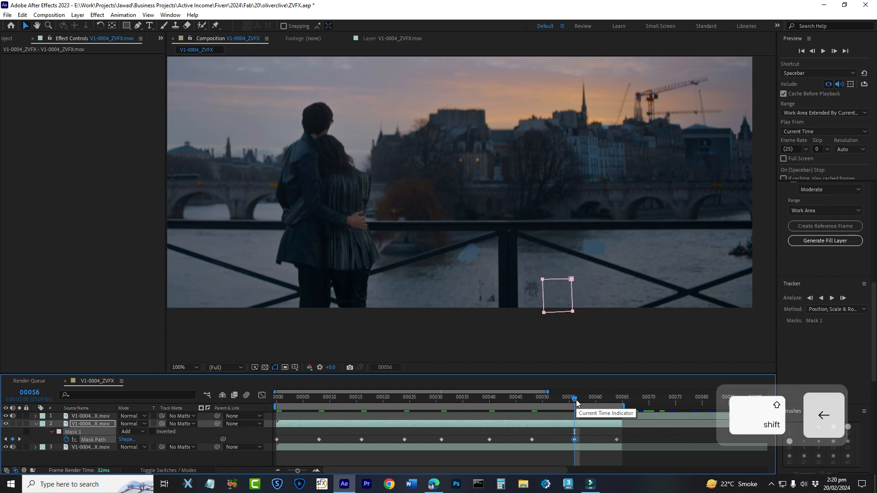
pyautogui.press('Right')
pyautogui.press('Right')
pyautogui.press('Right')
pyautogui.press('Right')
pyautogui.press('Up')
pyautogui.press('Up')
pyautogui.press('Right')
pyautogui.press('Right')
pyautogui.press('Right')
pyautogui.press('Up')
pyautogui.press('Right')
pyautogui.hotkey('ctrl', 's')
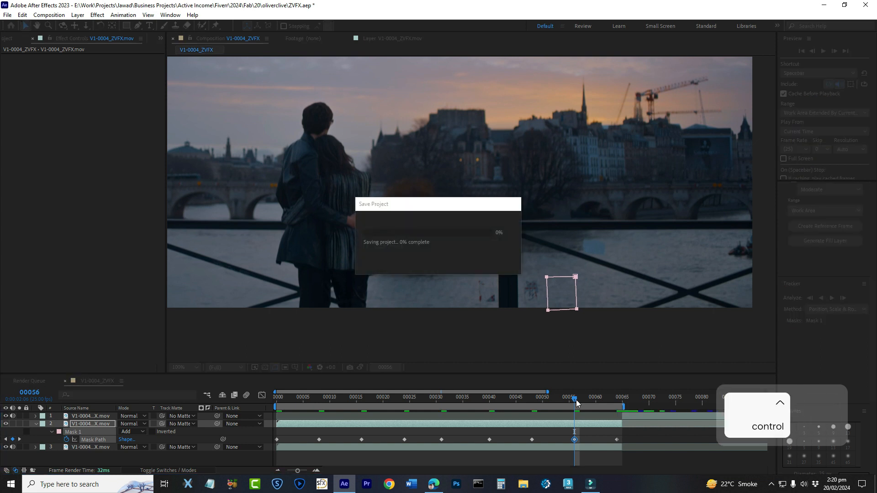
# - Move to frame 63 and delete the masked layer's last Mask Path keyframe at frame 64
pyautogui.moveTo(581, 402); pyautogui.dragTo(615, 401)
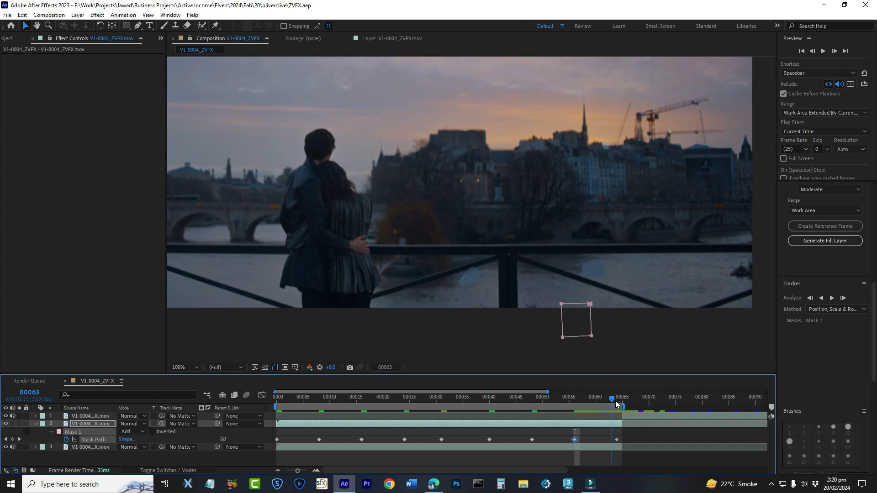
pyautogui.click(617, 440)
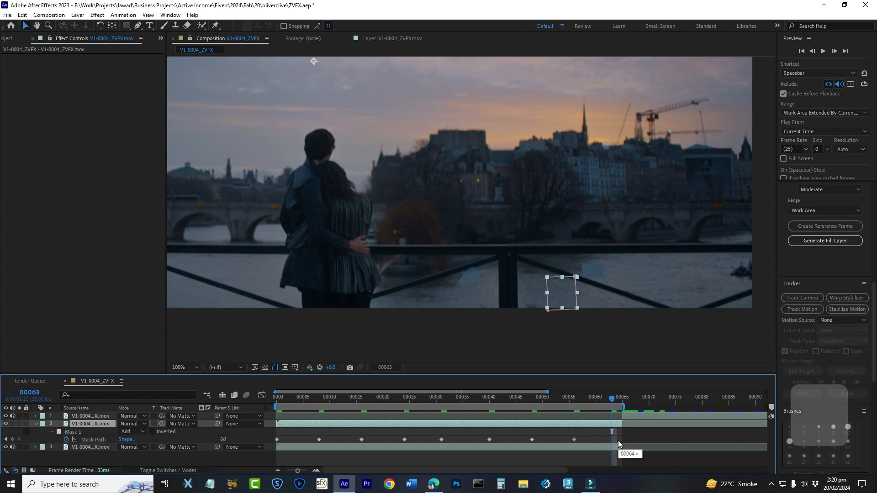
pyautogui.press('Delete')
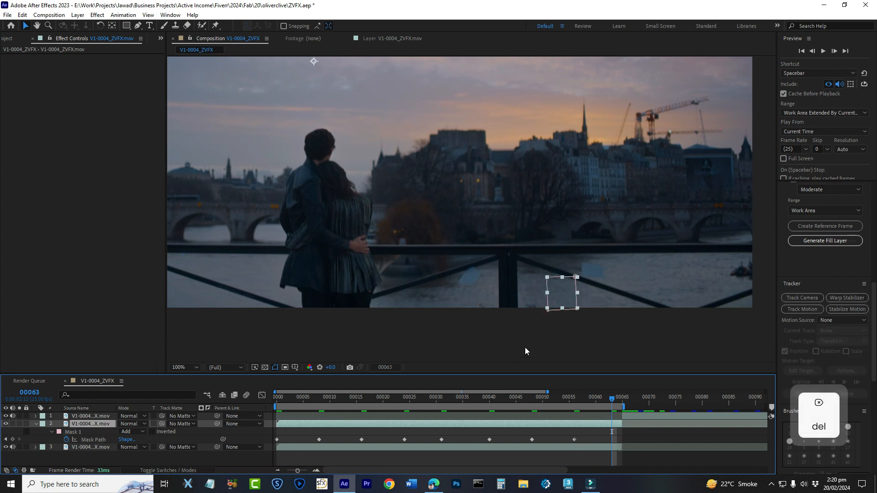
# - Keyframe the whole mask at frame 63 by moving it down and slightly left to follow the water beside the dark mark
pyautogui.click(575, 277)
pyautogui.doubleClick(575, 279)
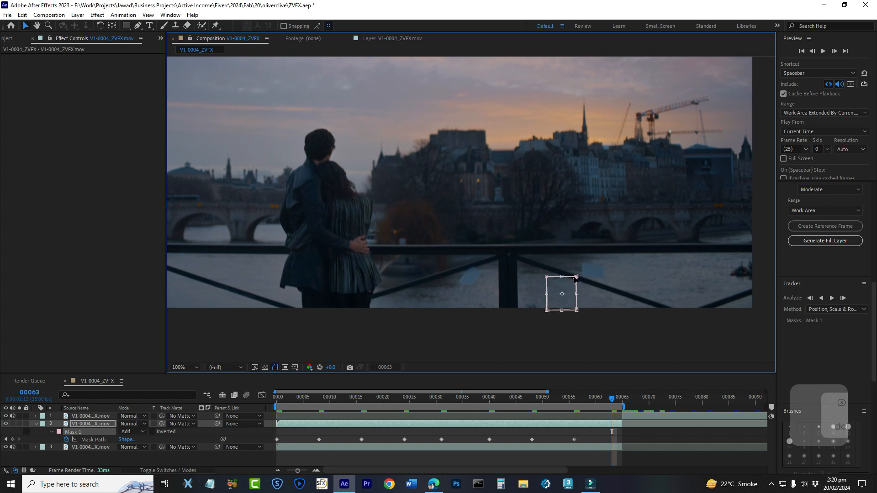
pyautogui.hotkey('shift', 'Down')
pyautogui.hotkey('shift', 'Down')
pyautogui.hotkey('shift', 'Down')
pyautogui.hotkey('shift', 'Down')
pyautogui.hotkey('shift', 'Down')
pyautogui.hotkey('shift', 'Down')
pyautogui.press('Up')
pyautogui.press('Up')
pyautogui.press('Up')
pyautogui.press('Up')
pyautogui.press('Up')
pyautogui.press('Up')
pyautogui.press('Up')
pyautogui.press('Up')
pyautogui.press('Up')
pyautogui.press('Left')
pyautogui.press('Left')
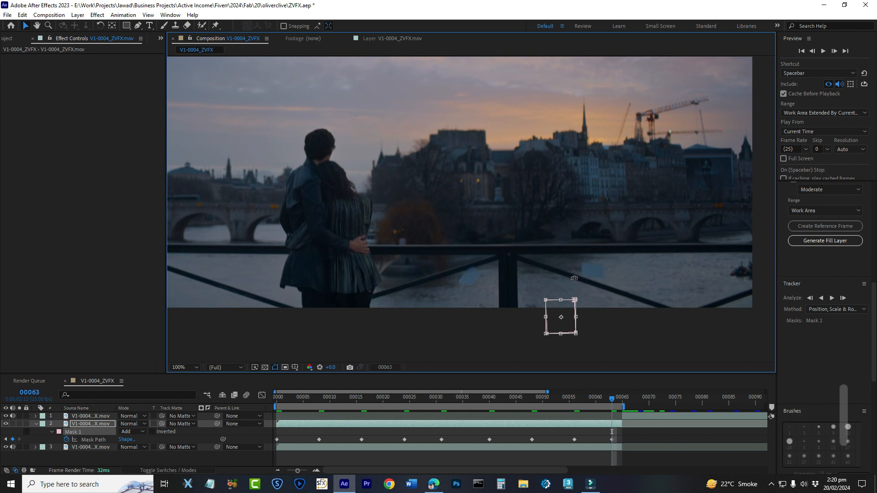
# - Add a Mask Path keyframe at frame 64 by nudging the mask slightly down, and save the project
pyautogui.press('pagedown')
pyautogui.press('Down')
pyautogui.press('Down')
pyautogui.press('Down')
pyautogui.press('Down')
pyautogui.press('Down')
pyautogui.press('Down')
pyautogui.press('Down')
pyautogui.press('Down')
pyautogui.press('Down')
pyautogui.press('Down')
pyautogui.press('Down')
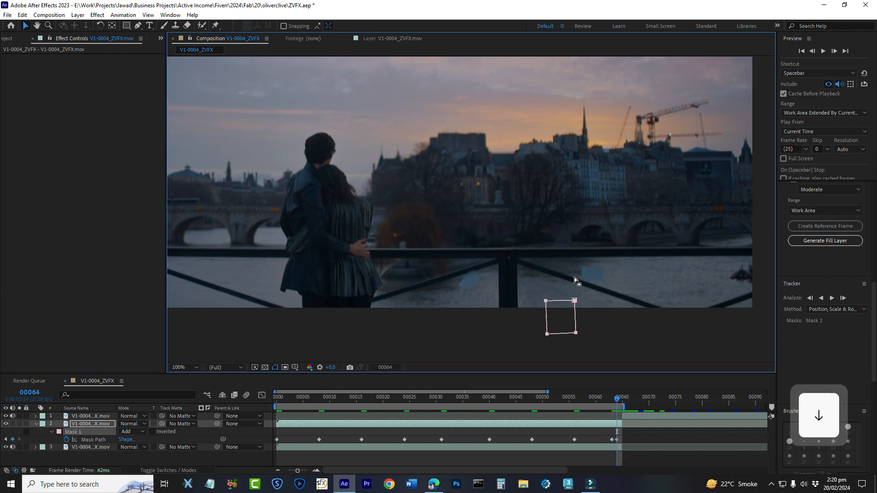
pyautogui.press('Down')
pyautogui.press('Up')
pyautogui.press('Down')
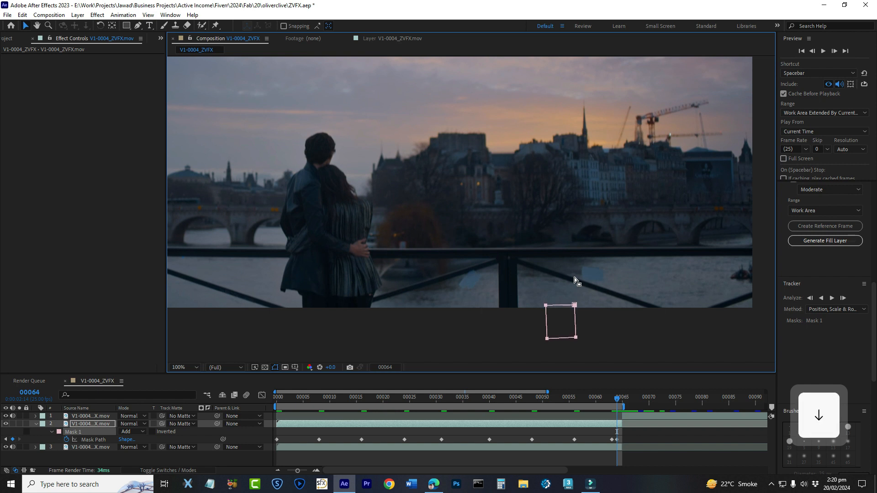
pyautogui.hotkey('ctrl', 's')
# - Return to frame 0, collapse the second layer's mask properties, and centre that layer's anchor point on its masked patch
pyautogui.click(287, 397)
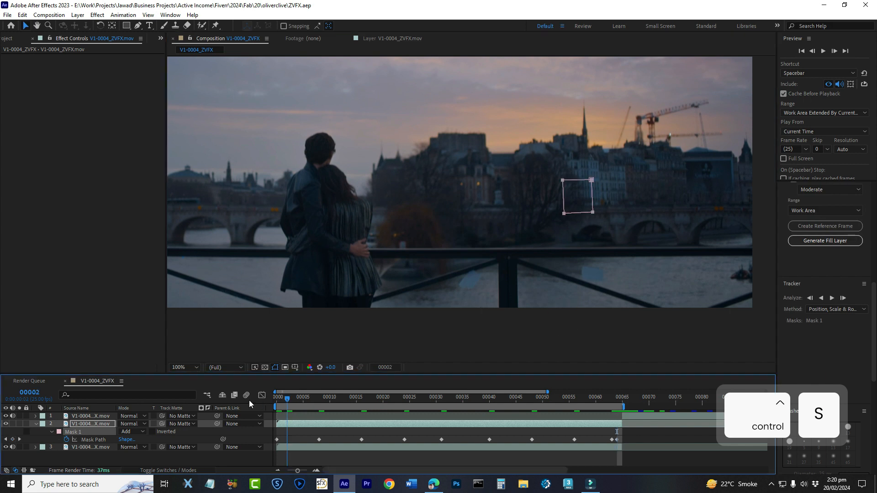
pyautogui.moveTo(248, 400); pyautogui.dragTo(233, 404)
pyautogui.click(224, 461)
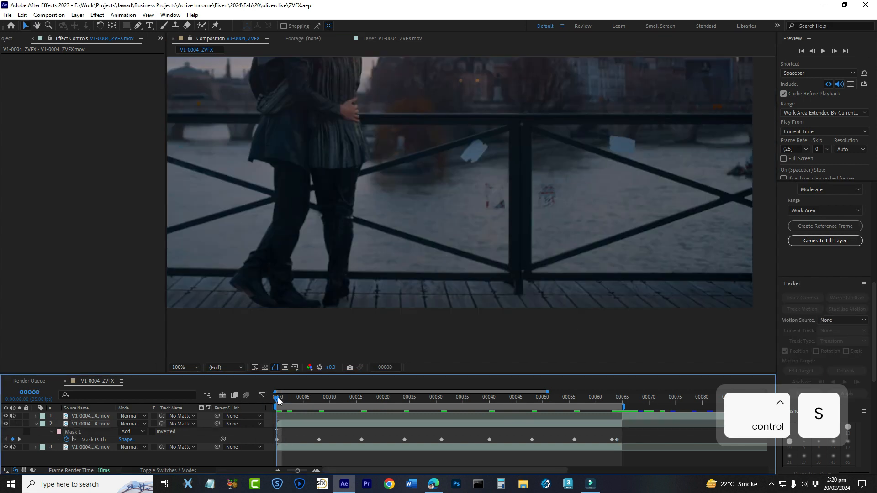
pyautogui.click(89, 423)
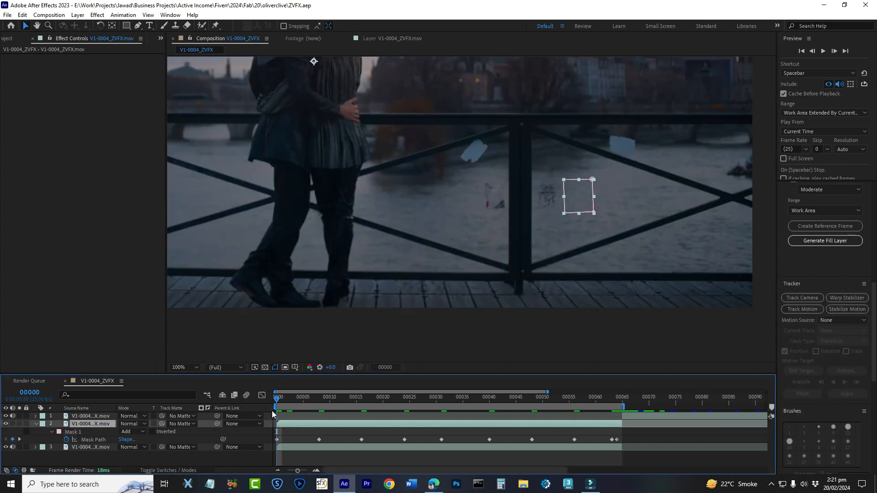
pyautogui.moveTo(278, 401)
pyautogui.mouseDown()
pyautogui.moveTo(612, 406)
pyautogui.moveTo(275, 410)
pyautogui.mouseUp()
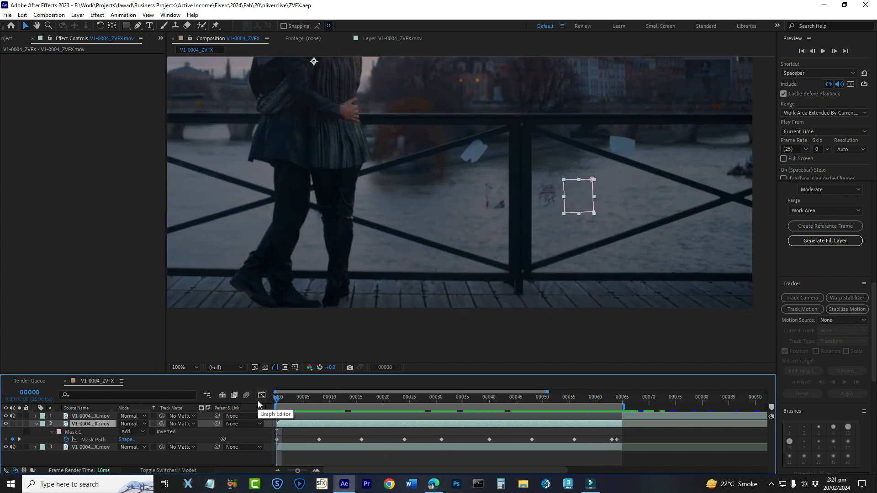
pyautogui.click(37, 423)
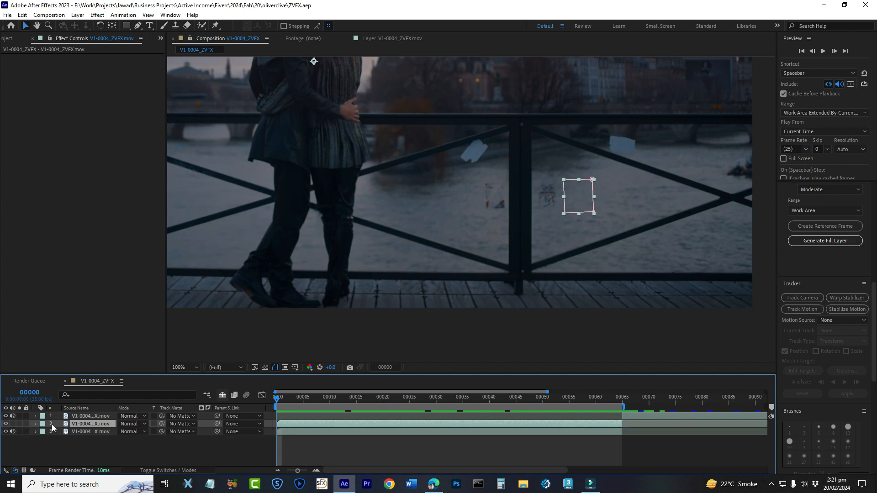
pyautogui.click(80, 454)
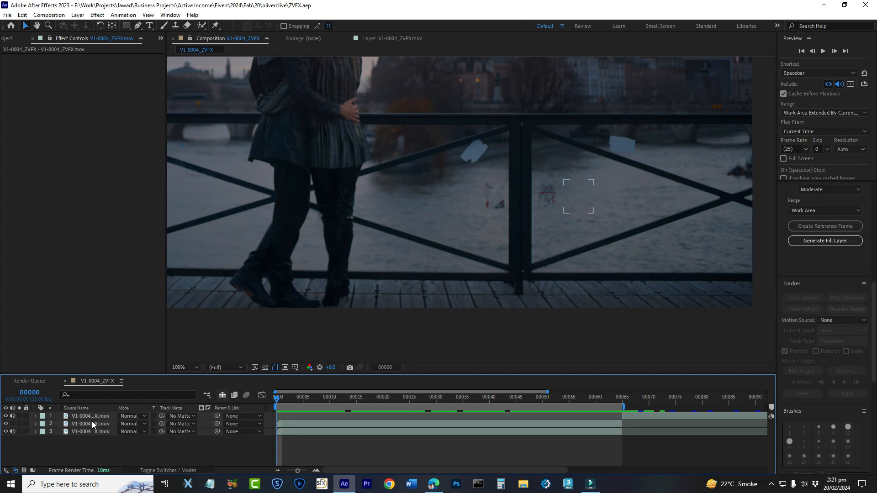
pyautogui.click(92, 423)
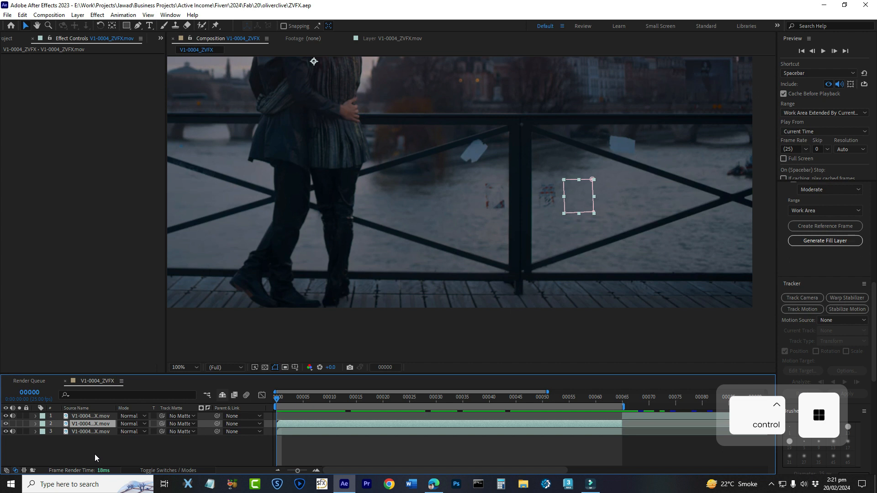
pyautogui.hotkey('ctrl', 'alt', 'Home')
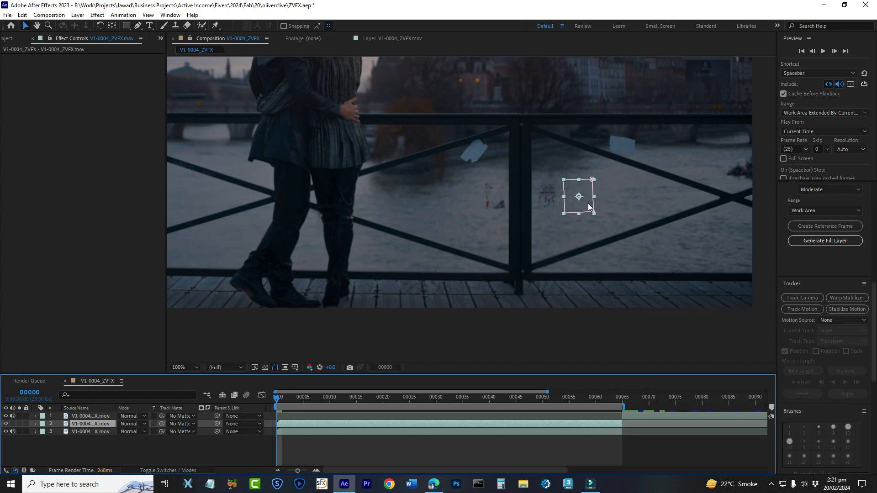
pyautogui.click(276, 368)
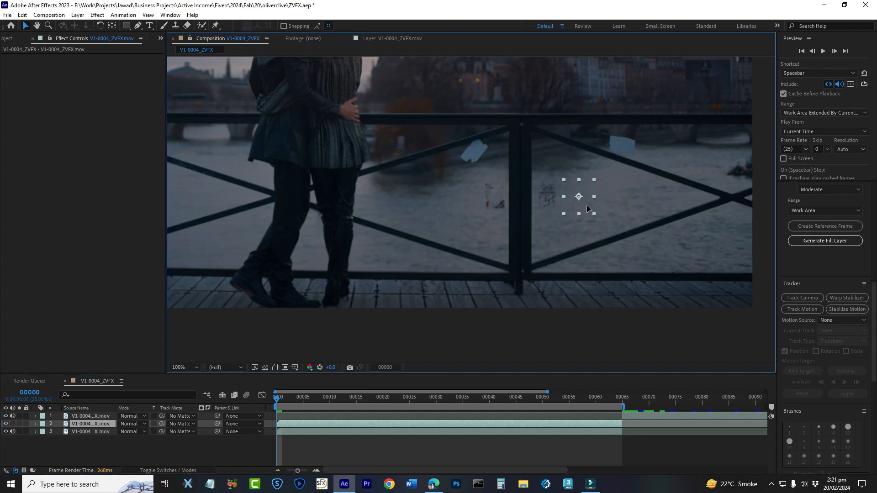
pyautogui.moveTo(586, 206); pyautogui.dragTo(510, 202)
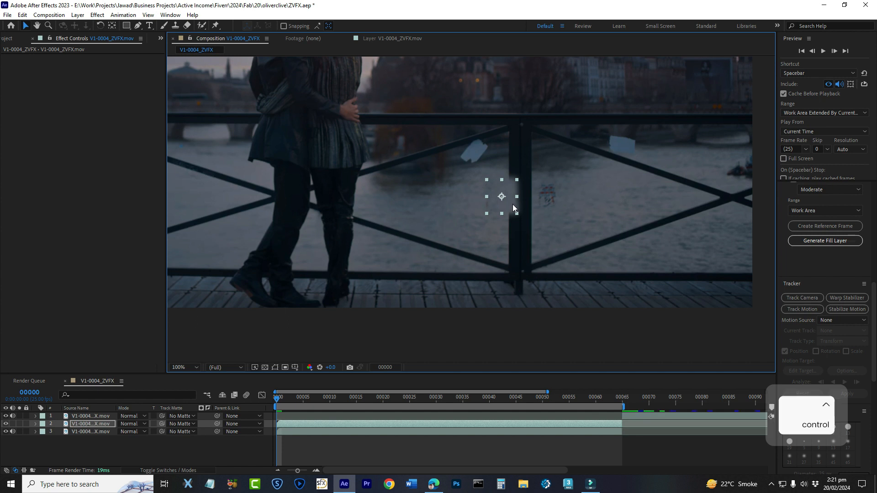
pyautogui.hotkey('ctrl', 'z')
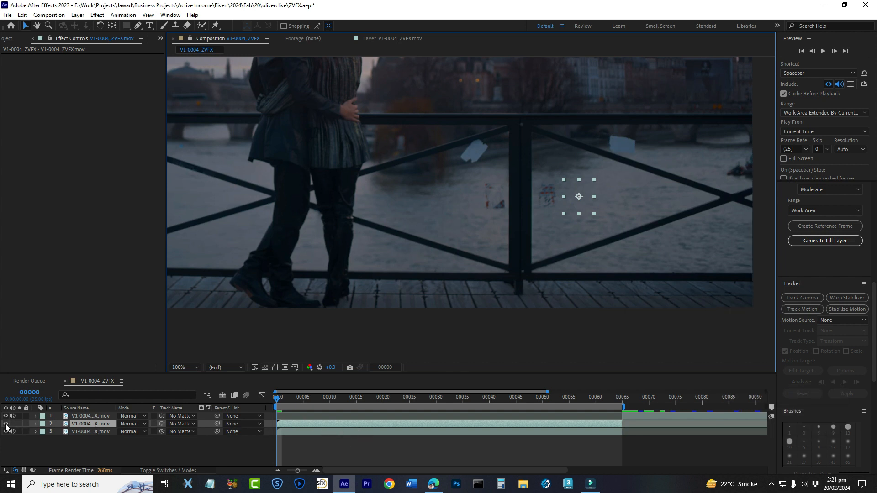
pyautogui.click(275, 368)
# - With the second layer hidden, shift it straight left until its mask frames the dark marks on the left of the railing post
pyautogui.click(86, 443)
pyautogui.click(92, 423)
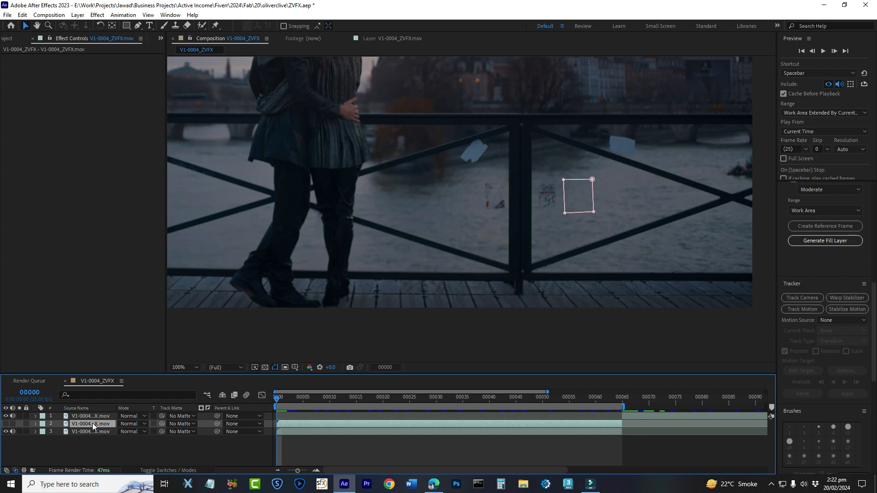
pyautogui.press('shift')
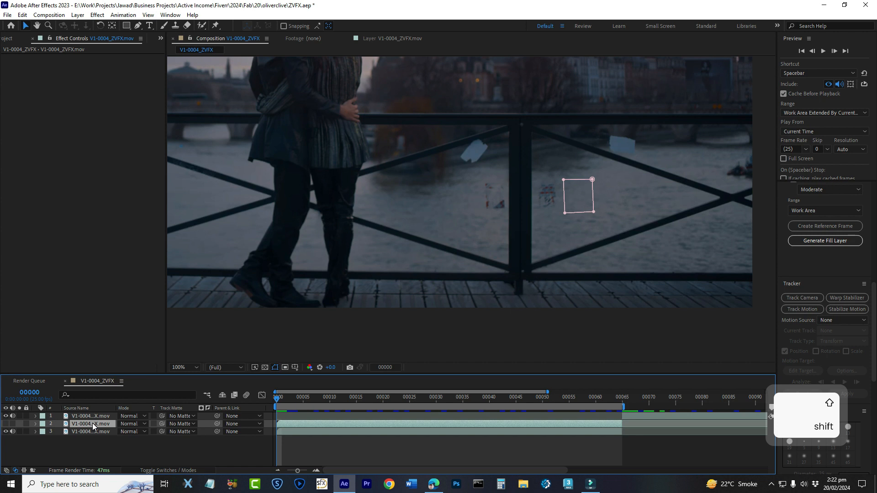
pyautogui.hotkey('shift', 'Left')
pyautogui.hotkey('shift', 'Left')
pyautogui.hotkey('shift', 'Left')
pyautogui.hotkey('shift', 'Left')
pyautogui.hotkey('shift', 'Left')
pyautogui.hotkey('shift', 'Left')
pyautogui.hotkey('shift', 'Left')
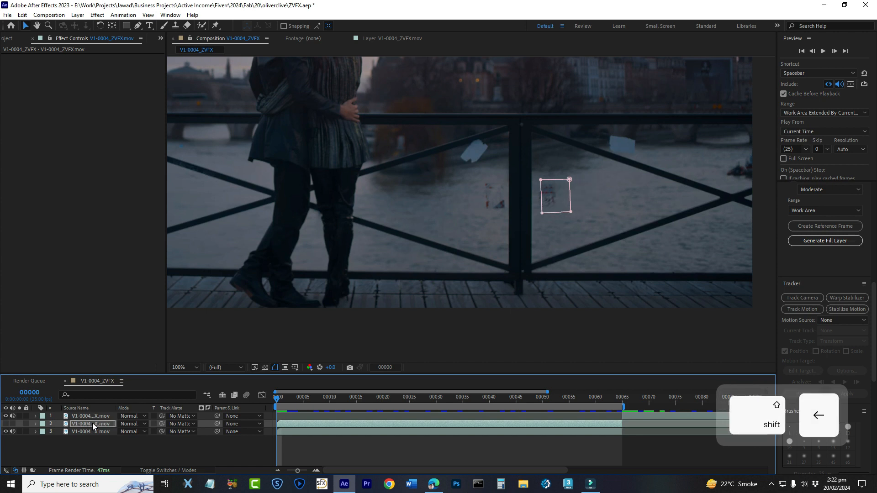
pyautogui.hotkey('shift', 'Left')
pyautogui.hotkey('shift', 'Left')
pyautogui.hotkey('shift', 'Left')
pyautogui.hotkey('shift', 'Left')
pyautogui.hotkey('shift', 'Left')
pyautogui.hotkey('shift', 'Left')
pyautogui.hotkey('shift', 'Left')
pyautogui.hotkey('shift', 'Left')
pyautogui.hotkey('shift', 'Left')
pyautogui.hotkey('shift', 'Left')
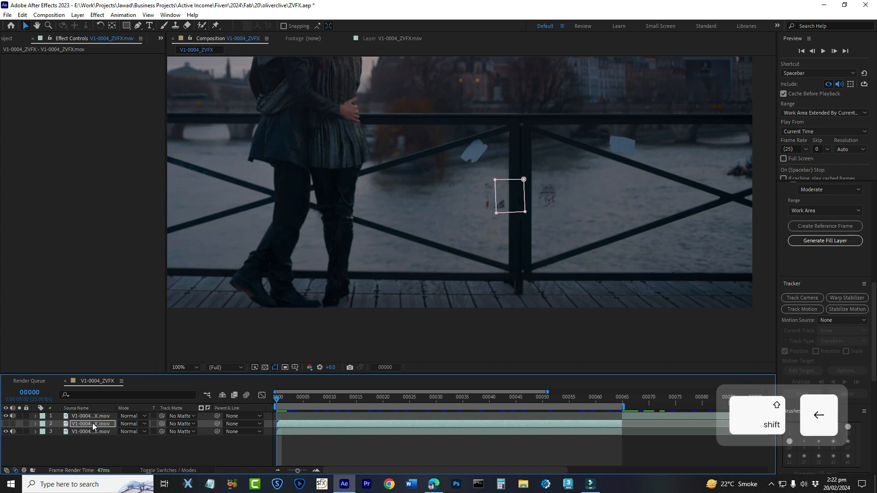
pyautogui.hotkey('shift', 'Left')
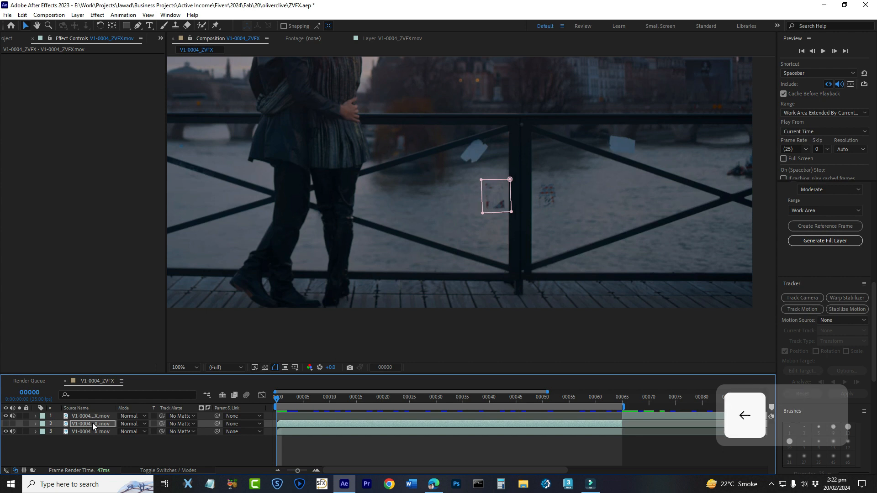
pyautogui.press('Left')
pyautogui.press('Left')
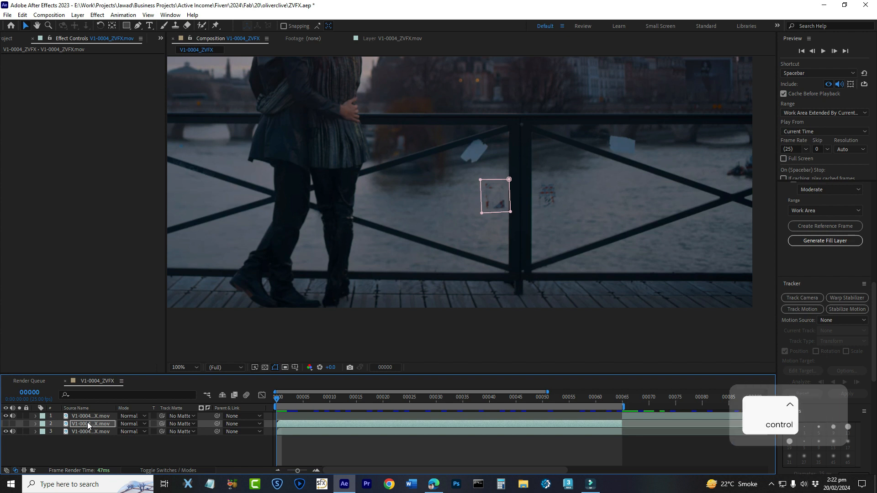
# - Make the moved patch layer visible again without mask outlines, and save the project
pyautogui.hotkey('ctrl', 's')
pyautogui.click(275, 368)
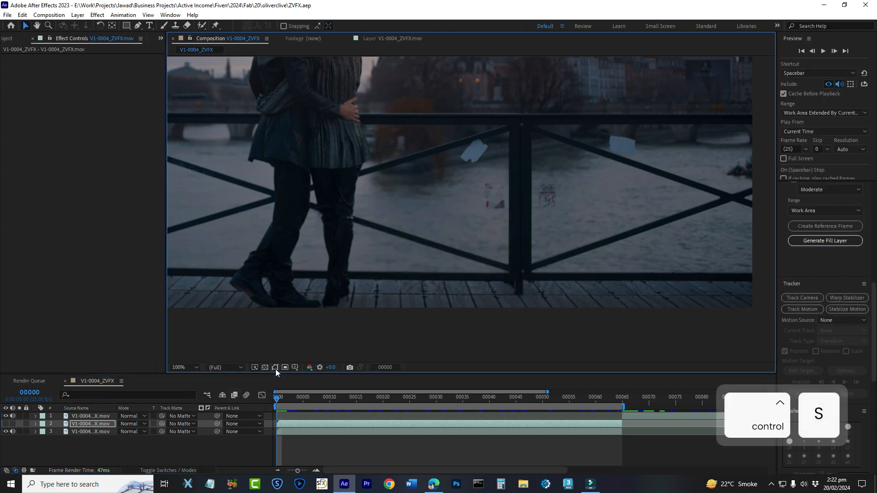
pyautogui.click(5, 424)
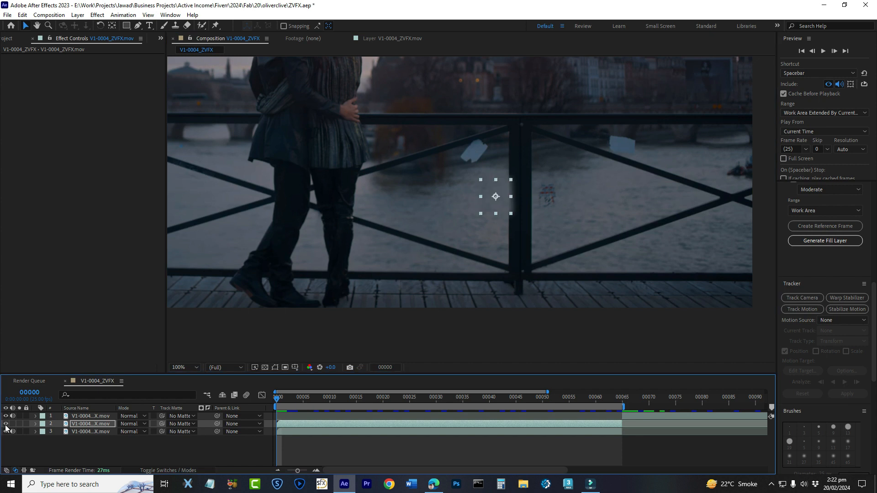
pyautogui.click(62, 449)
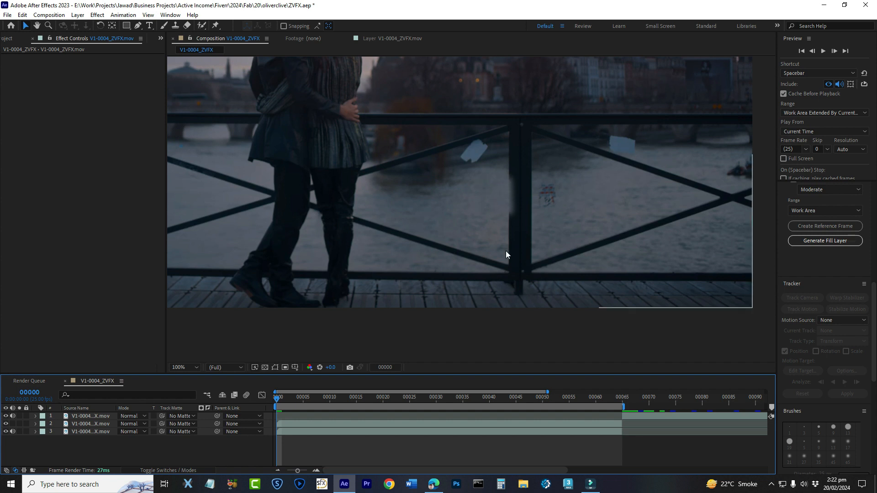
pyautogui.hotkey('ctrl', 's')
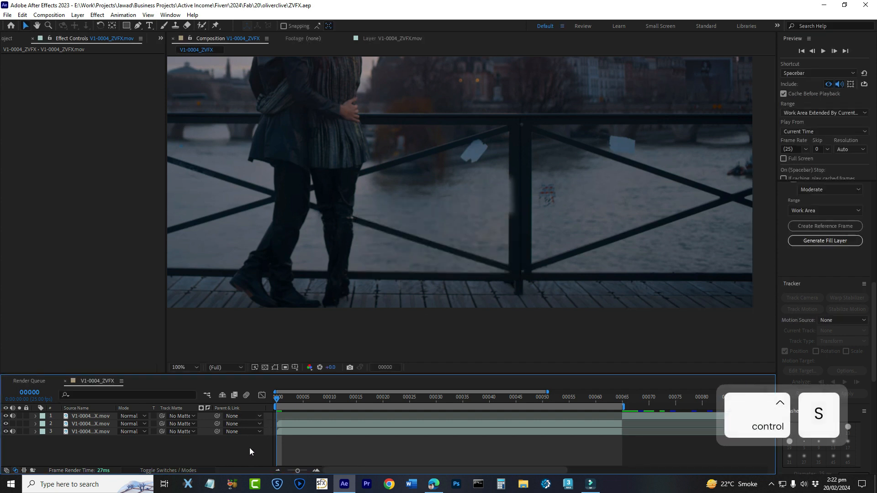
# - Scrub through frames 0 to 60 to examine how the moved patch covers the marks beside the railing post
pyautogui.moveTo(278, 402); pyautogui.dragTo(598, 404)
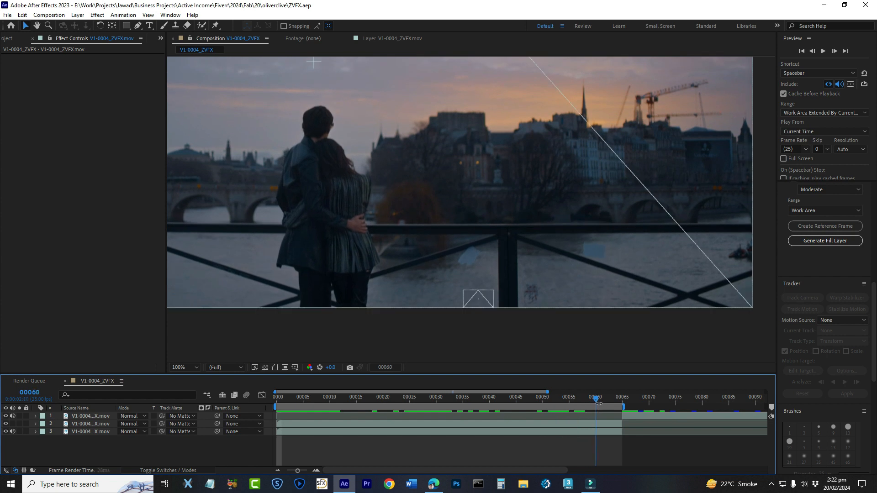
pyautogui.click(577, 405)
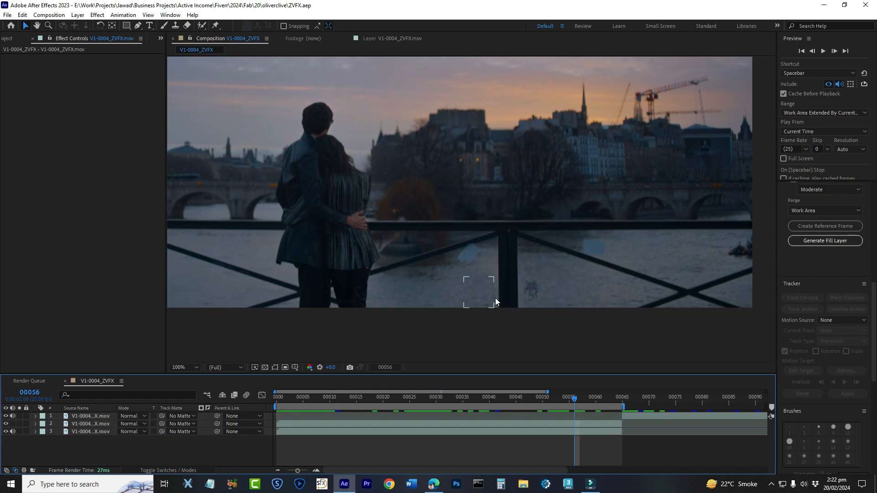
pyautogui.click(552, 395)
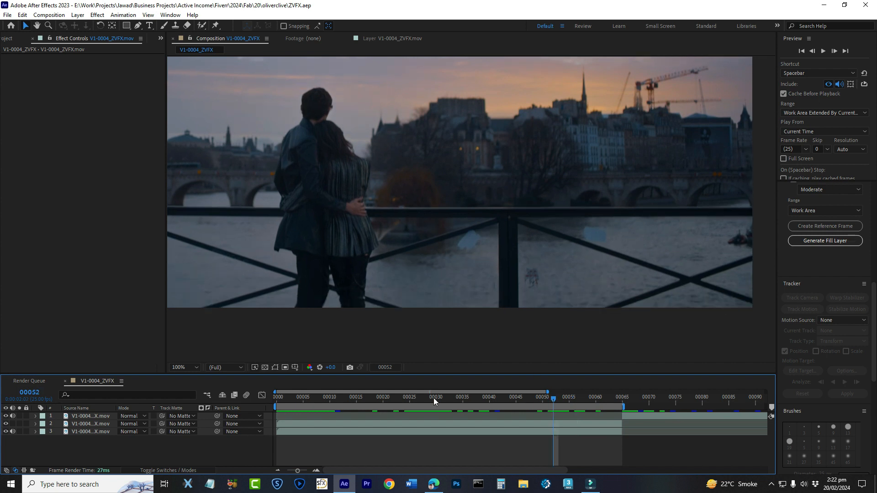
pyautogui.click(329, 399)
pyautogui.click(284, 397)
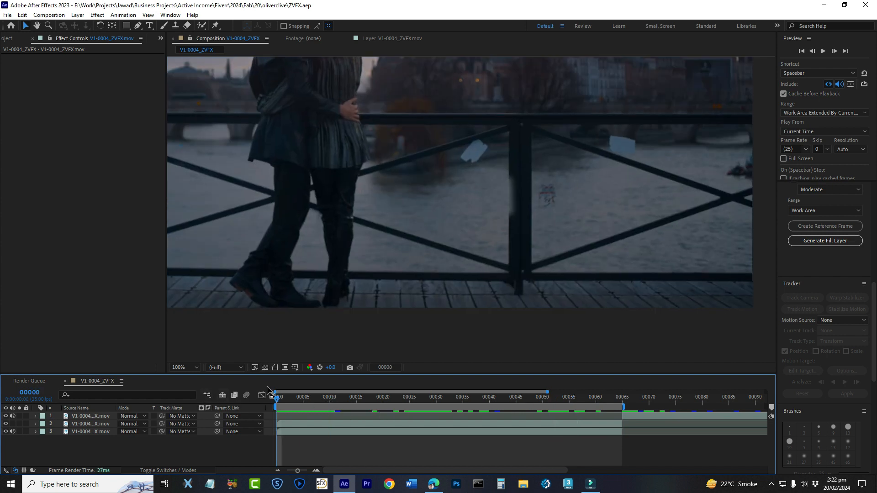
# - Show the second layer's mask outline and nudge its mask path slightly right at the frame 48 keyframe, towards the railing post
pyautogui.moveTo(322, 400); pyautogui.dragTo(490, 402)
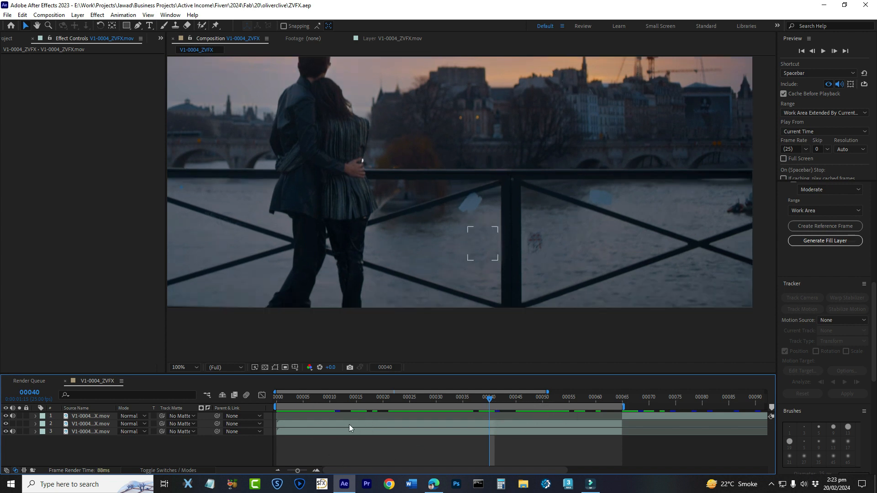
pyautogui.click(275, 367)
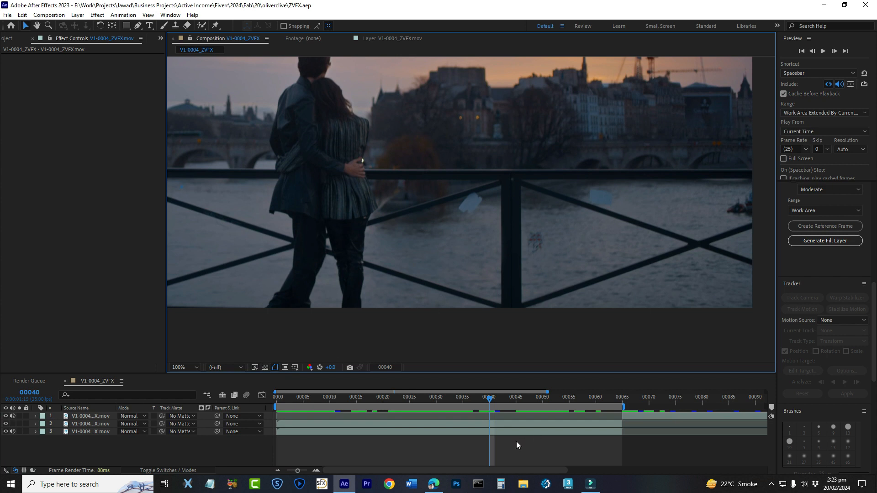
pyautogui.click(489, 424)
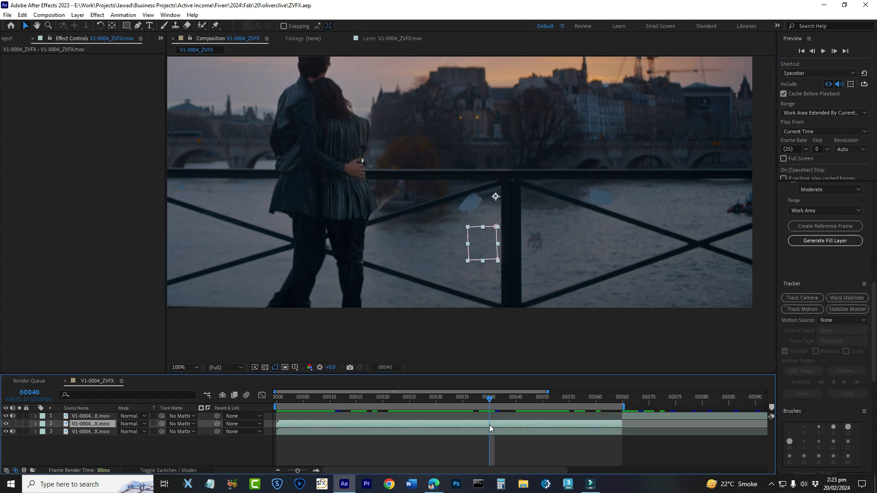
pyautogui.press('m')
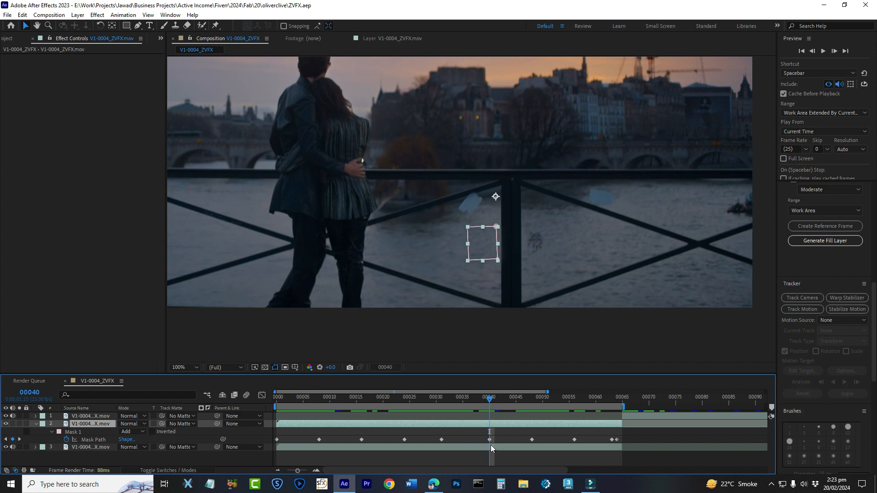
pyautogui.moveTo(489, 399); pyautogui.dragTo(536, 440)
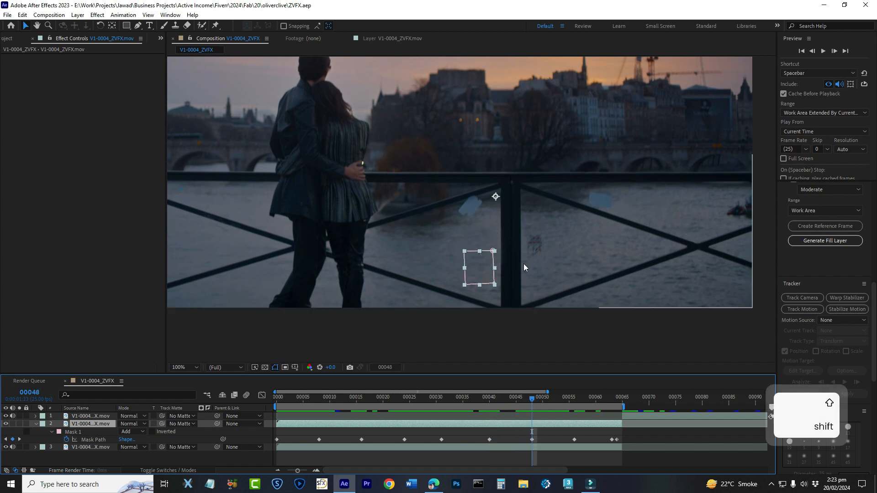
pyautogui.click(493, 252)
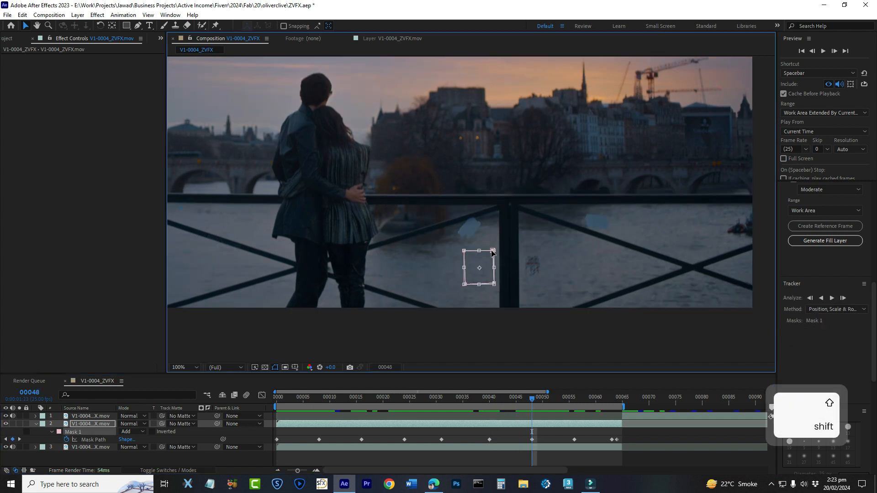
pyautogui.press('Right')
pyautogui.press('Right')
pyautogui.press('Right')
pyautogui.press('Right')
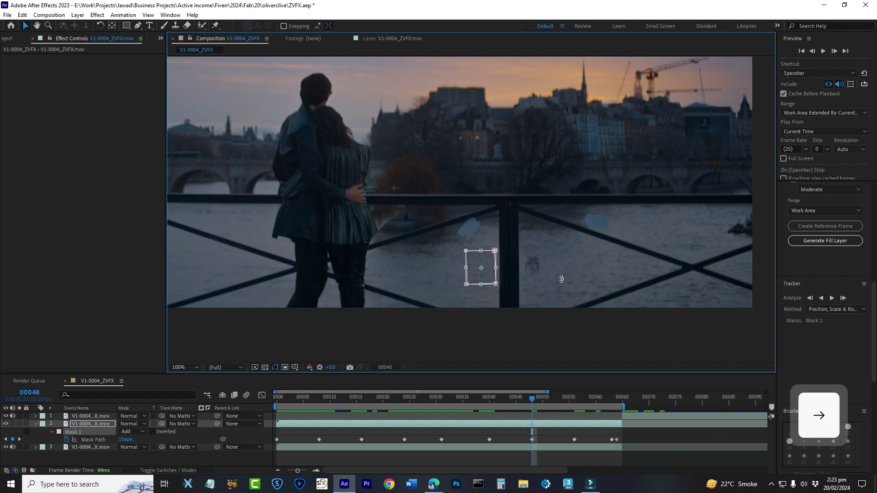
# - At the frame 56 keyframe, nudge the second layer's mask path slightly right towards the railing post
pyautogui.moveTo(533, 402); pyautogui.dragTo(572, 403)
pyautogui.press('Right')
pyautogui.press('Right')
pyautogui.press('Right')
pyautogui.press('Right')
pyautogui.press('Right')
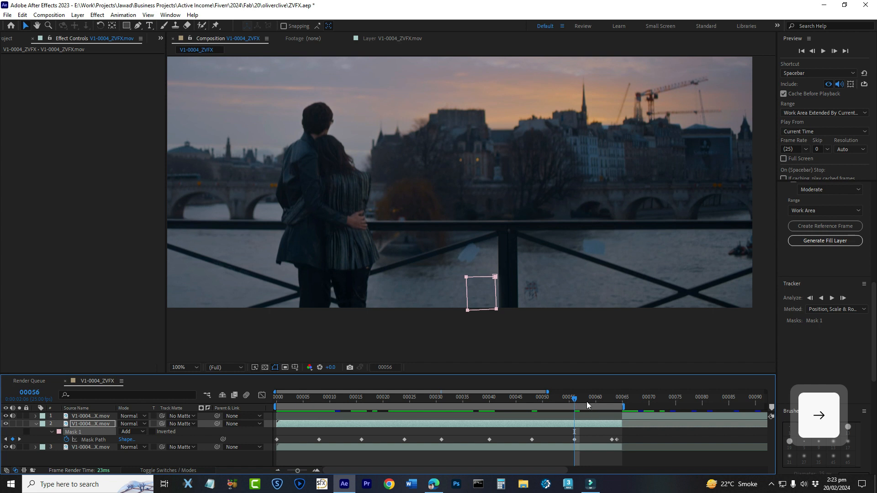
# - At the frame 63 keyframe, nudge the second layer's mask path right until it sits close to the railing post
pyautogui.moveTo(574, 400); pyautogui.dragTo(612, 404)
pyautogui.press('Right')
pyautogui.press('Right')
pyautogui.press('Right')
pyautogui.press('Right')
pyautogui.press('Right')
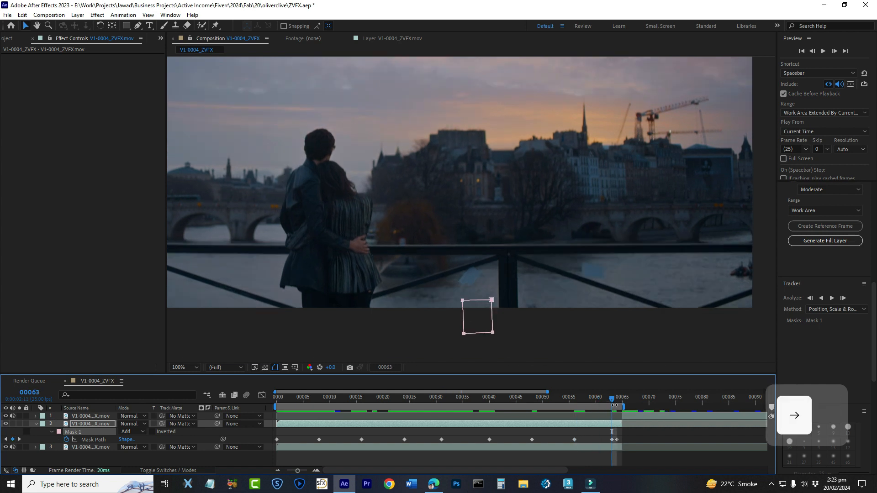
pyautogui.press('Right')
pyautogui.press('Right')
pyautogui.press('Right')
pyautogui.press('Right')
pyautogui.press('Right')
pyautogui.press('Right')
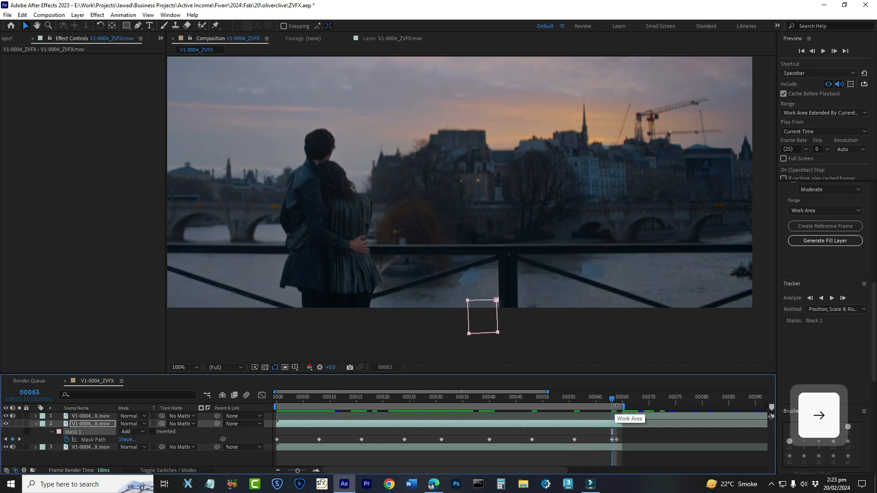
# - Return to frame 48, collapse the second layer's mask properties, save the project, and hide the mask outlines
pyautogui.moveTo(544, 400); pyautogui.dragTo(533, 400)
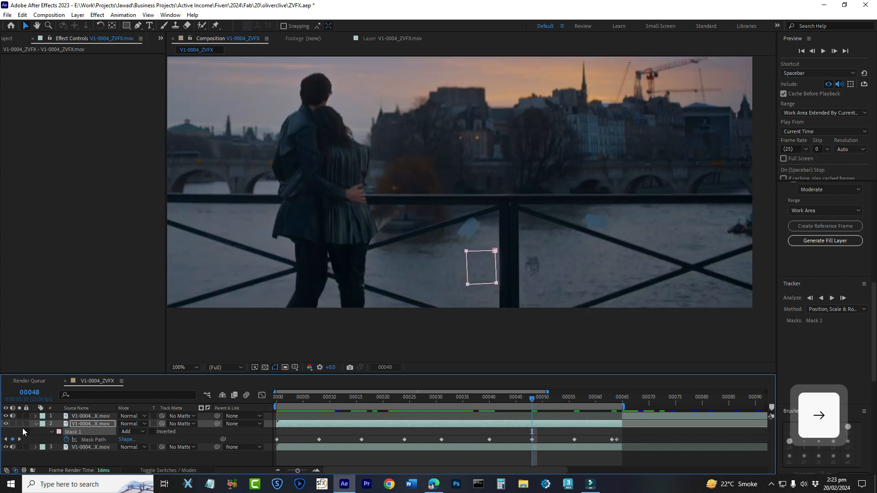
pyautogui.click(35, 424)
pyautogui.hotkey('ctrl', 's')
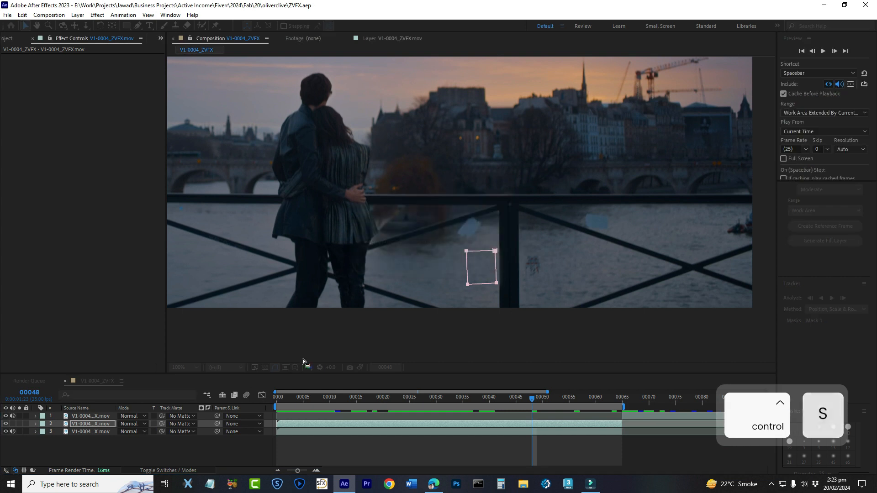
pyautogui.click(275, 368)
pyautogui.click(243, 455)
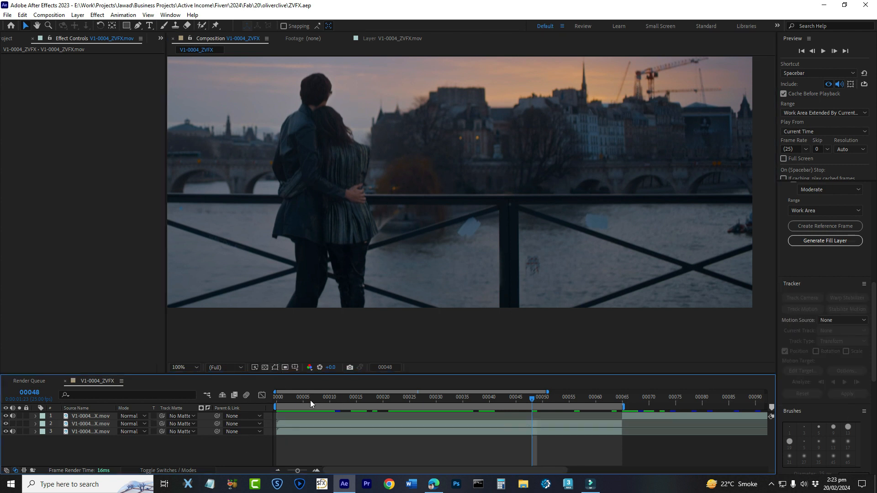
# - Scrub from frame 0 to 63 and back to examine the patch beside the railing post, saving the project
pyautogui.click(277, 399)
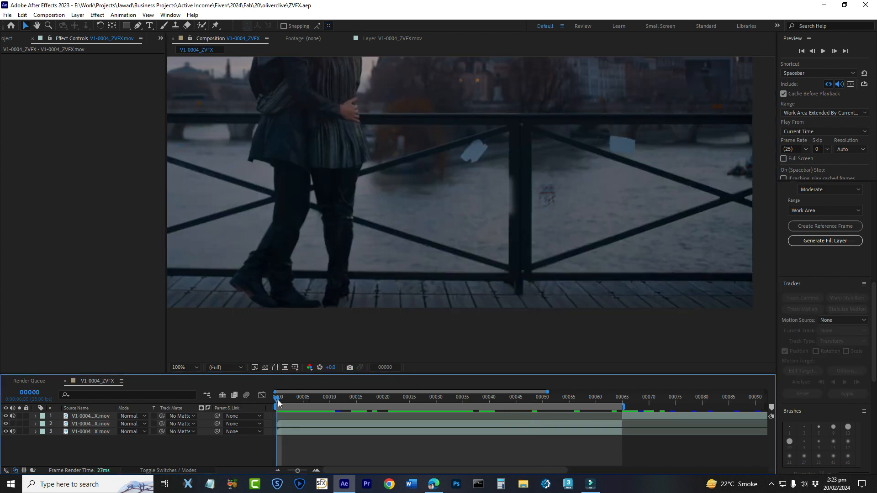
pyautogui.moveTo(278, 399); pyautogui.dragTo(215, 412)
pyautogui.hotkey('ctrl', 's')
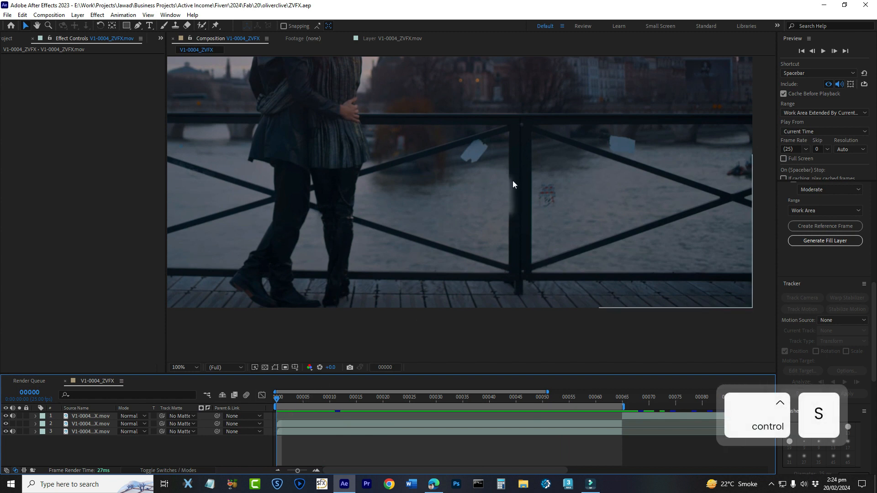
pyautogui.moveTo(278, 399); pyautogui.dragTo(542, 395)
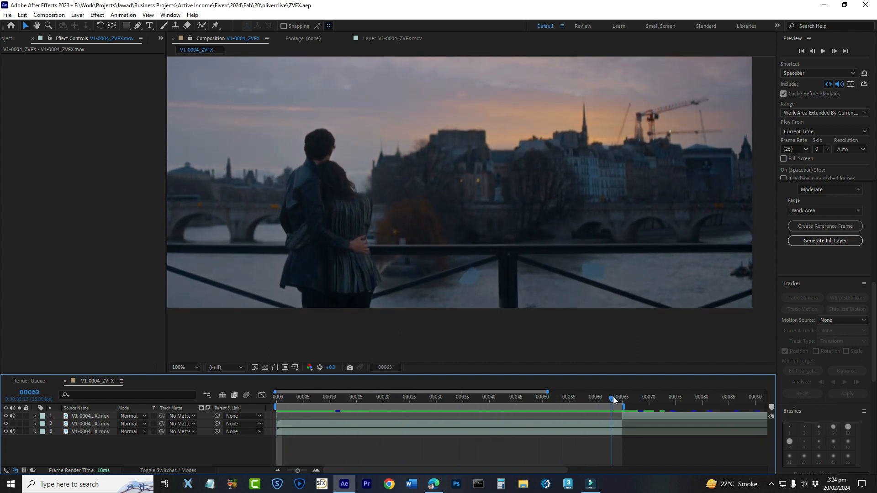
pyautogui.moveTo(487, 399); pyautogui.dragTo(256, 403)
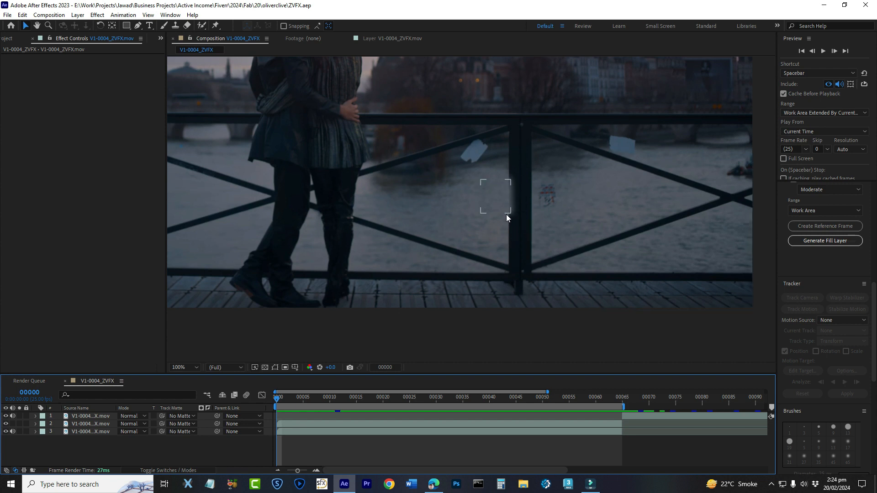
pyautogui.hotkey('ctrl', 's')
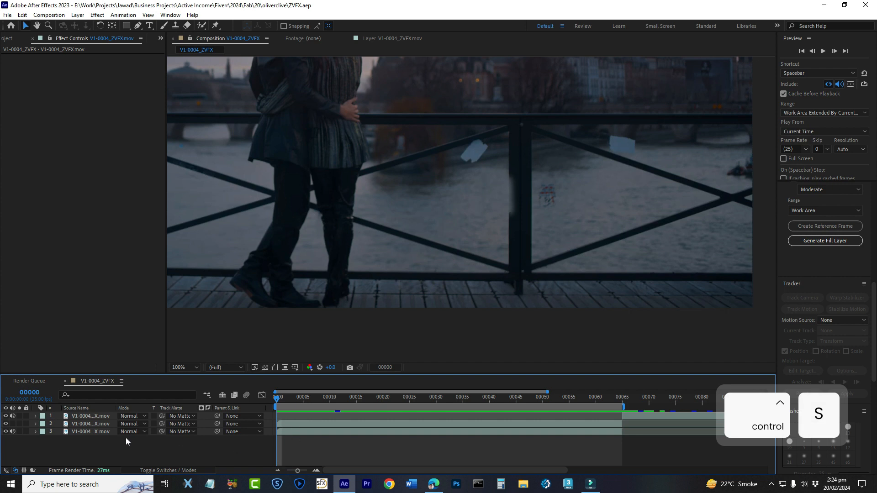
# - Duplicate the bottom footage layer, mute the copy, place it second in the layer stack above the patch layer, and save
pyautogui.click(94, 431)
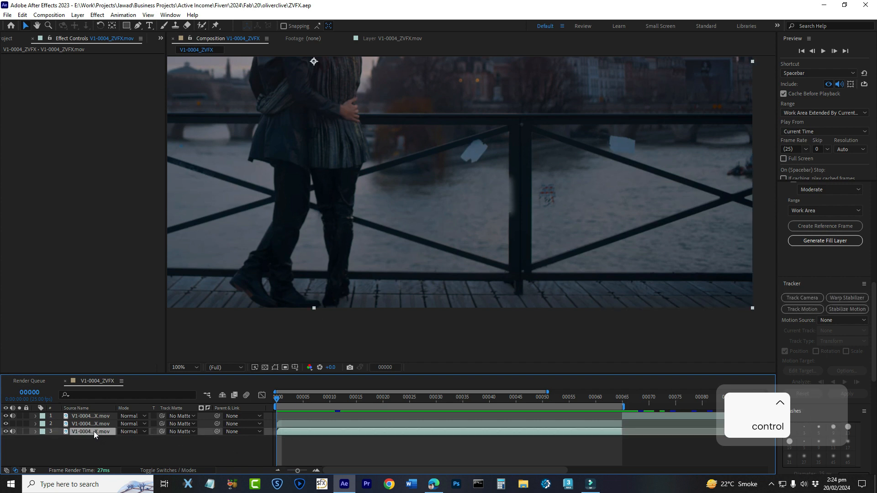
pyautogui.hotkey('ctrl', 'd')
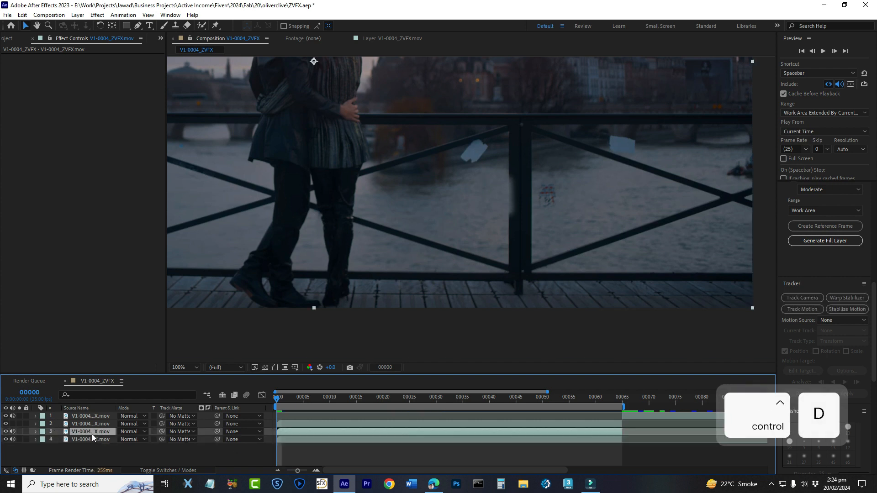
pyautogui.click(12, 431)
pyautogui.click(94, 422)
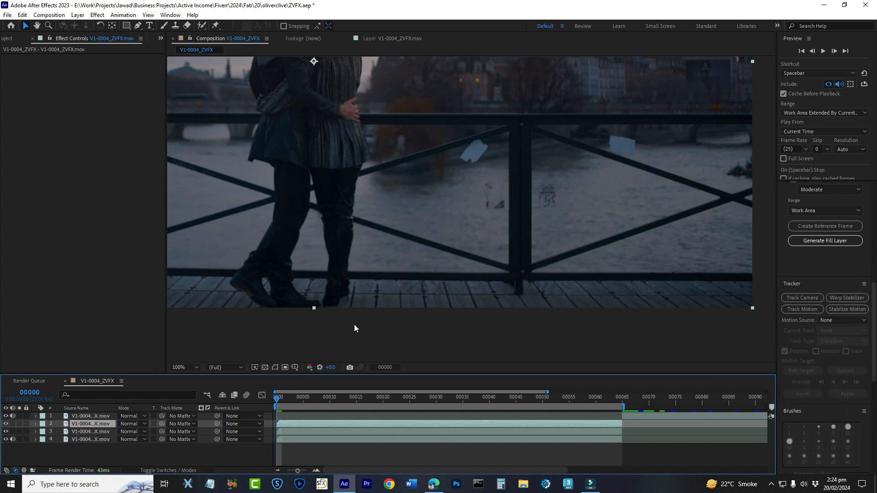
pyautogui.hotkey('ctrl', 's')
# - Apply Mocha AE to the new duplicate and open its tracking window, skipping registration and postponing the usage-statistics decision
pyautogui.rightClick(56, 65)
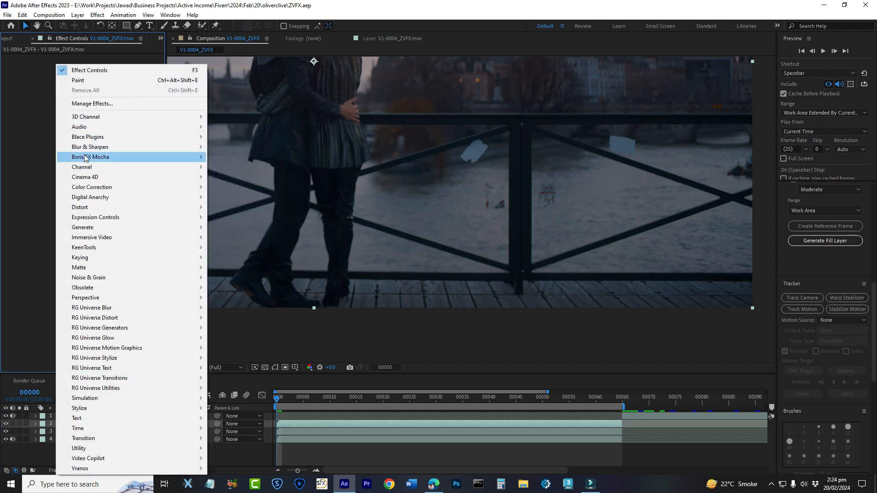
pyautogui.moveTo(88, 160)
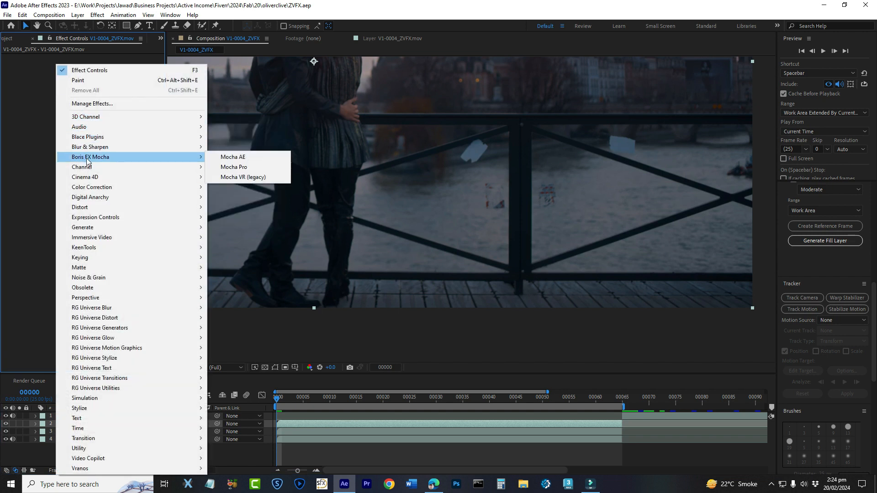
pyautogui.click(247, 157)
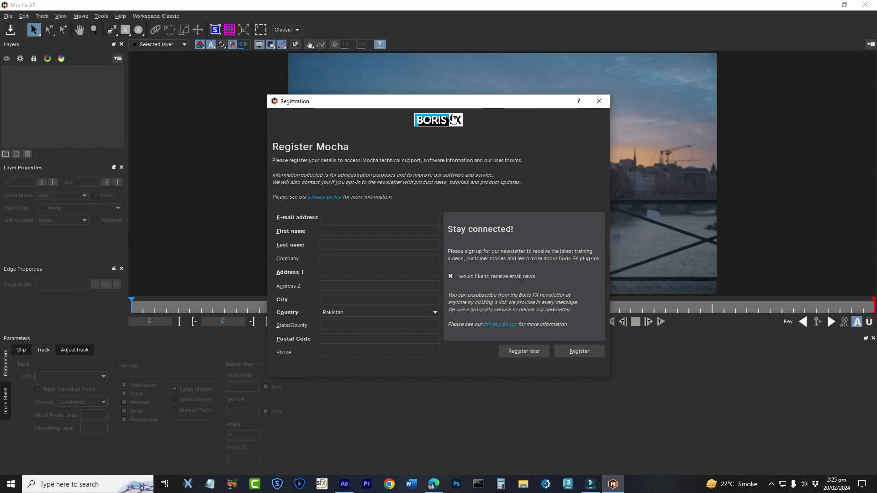
pyautogui.click(599, 101)
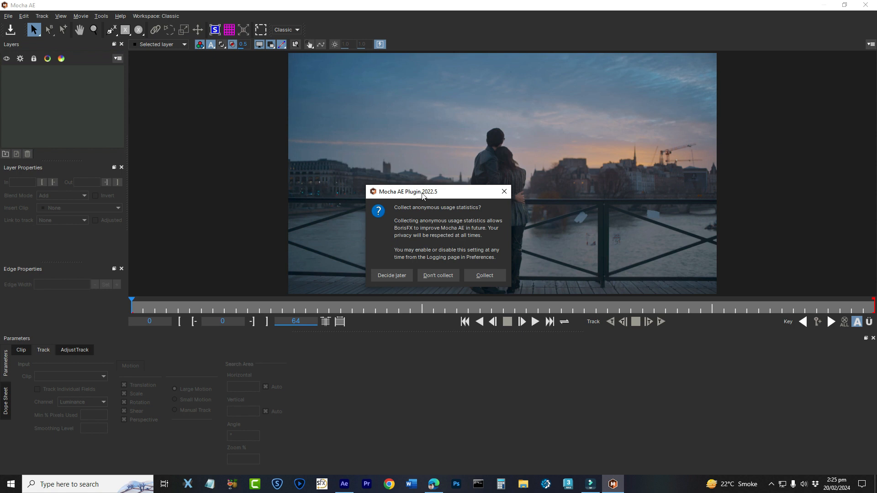
pyautogui.click(391, 275)
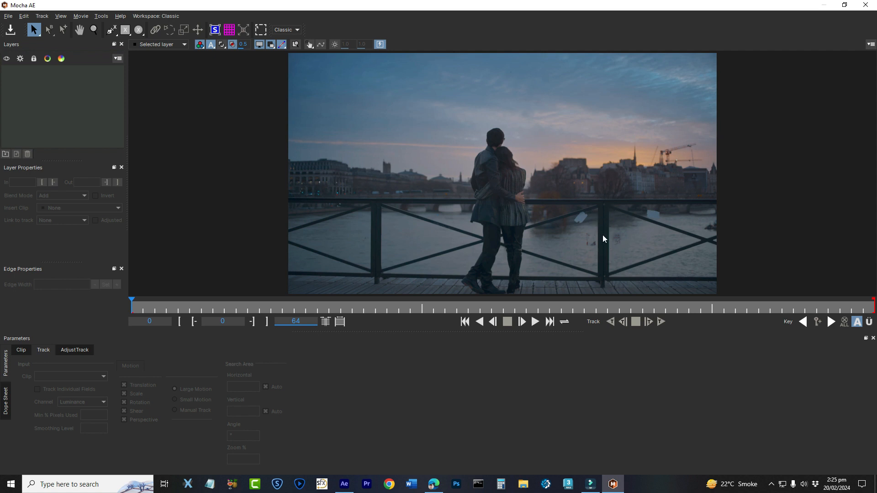
# - At frame 0, draw a rectangular tracking spline over the railing post between the marks, matching the post's width
pyautogui.press('z')
pyautogui.click(603, 260)
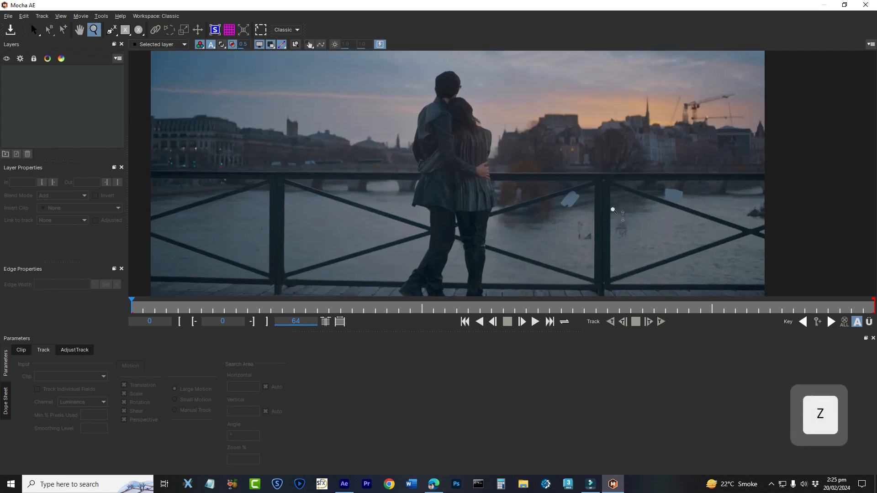
pyautogui.click(611, 207)
pyautogui.click(568, 180)
pyautogui.press('x')
pyautogui.moveTo(609, 225); pyautogui.dragTo(434, 168)
pyautogui.press('z')
pyautogui.click(416, 152)
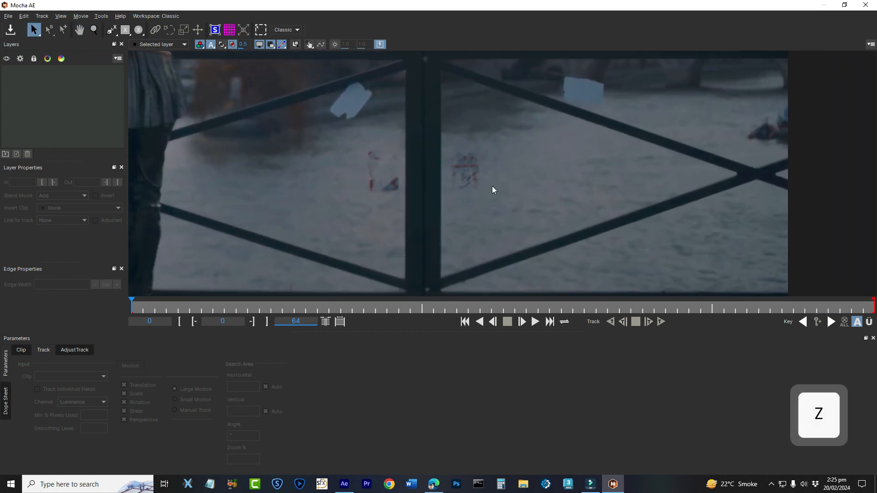
pyautogui.click(125, 30)
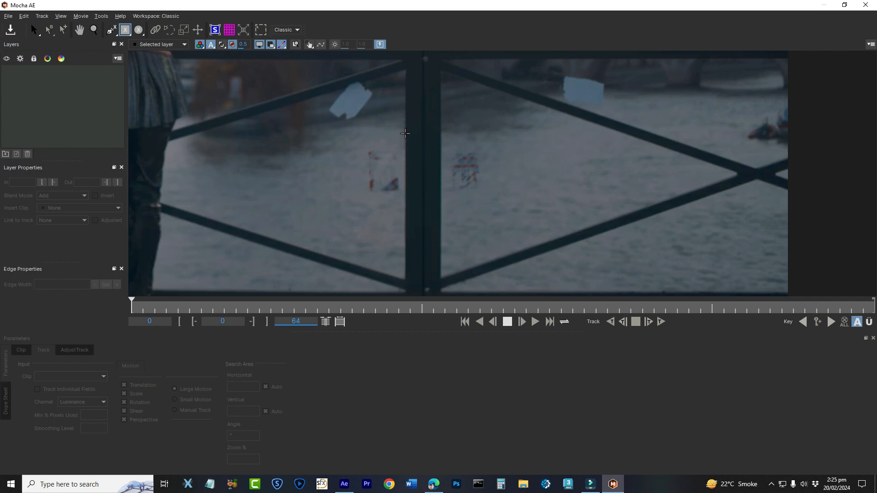
pyautogui.moveTo(406, 127); pyautogui.dragTo(441, 243)
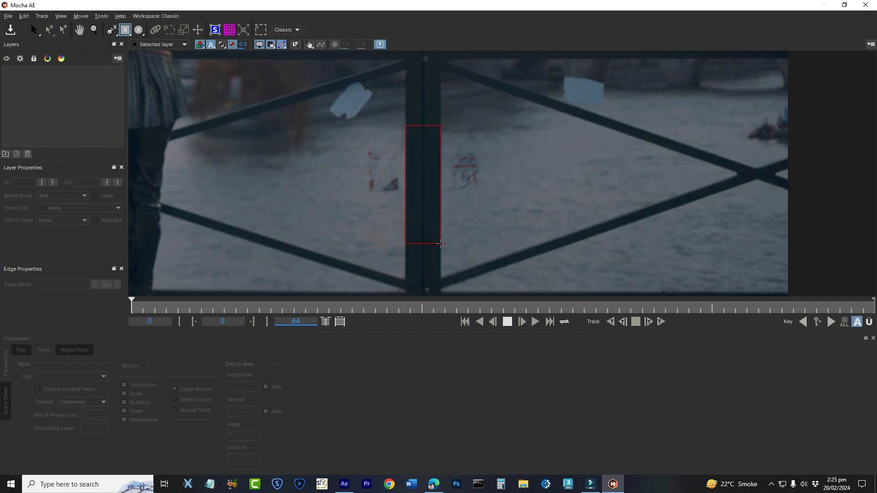
pyautogui.moveTo(440, 244); pyautogui.dragTo(441, 244)
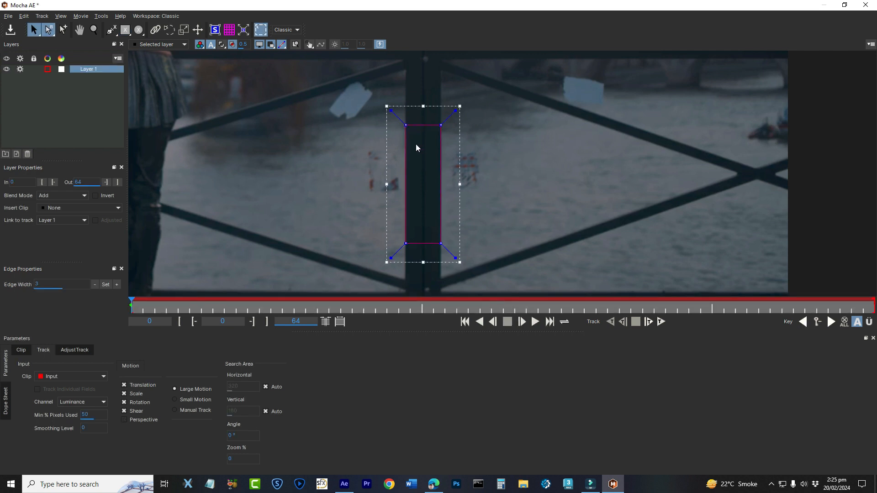
# - Align the rectangular spline's corner points closely with the edges of the railing post
pyautogui.press('z')
pyautogui.moveTo(418, 140); pyautogui.dragTo(380, 45)
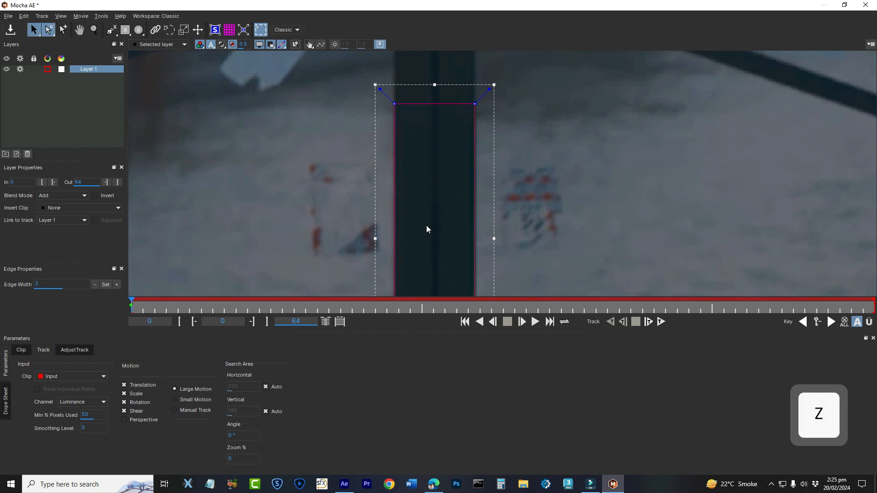
pyautogui.press('x')
pyautogui.moveTo(428, 246); pyautogui.dragTo(393, 249)
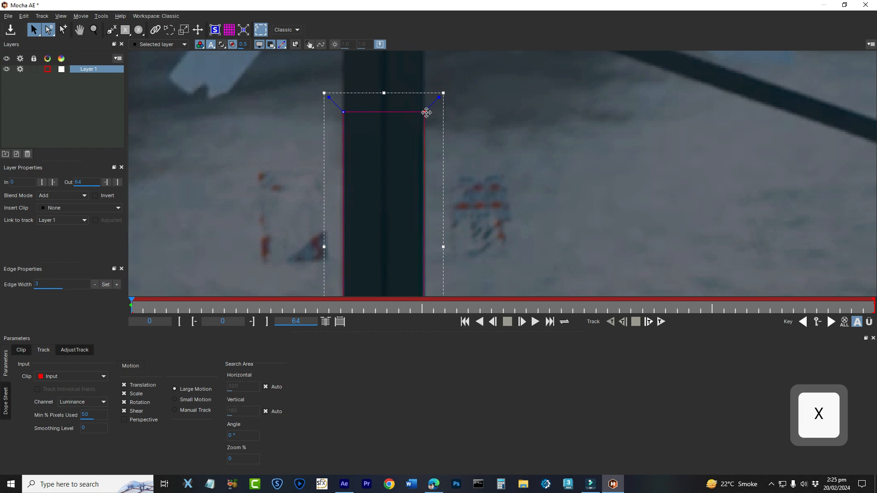
pyautogui.press('x')
pyautogui.moveTo(426, 114); pyautogui.dragTo(352, 247)
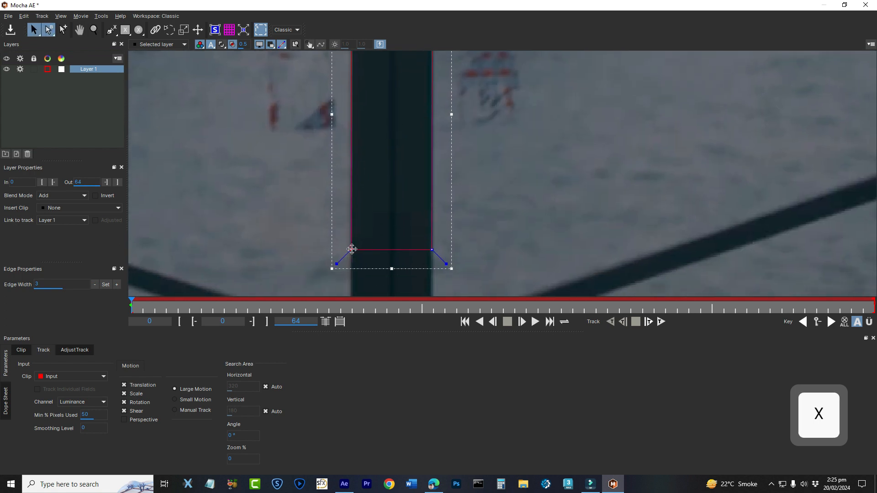
pyautogui.press('x')
pyautogui.moveTo(384, 165); pyautogui.dragTo(362, 143)
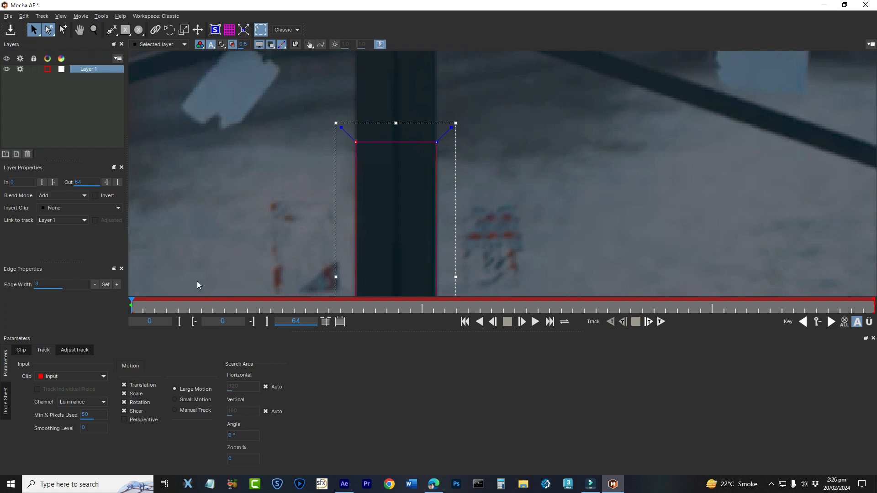
# - Save the project, then track the railing-post spline forward from frame 0 and stop the tracking at frame 37
pyautogui.press('z')
pyautogui.moveTo(374, 147); pyautogui.dragTo(423, 146)
pyautogui.press('x')
pyautogui.press('z')
pyautogui.press('x')
pyautogui.moveTo(411, 108); pyautogui.dragTo(415, 165)
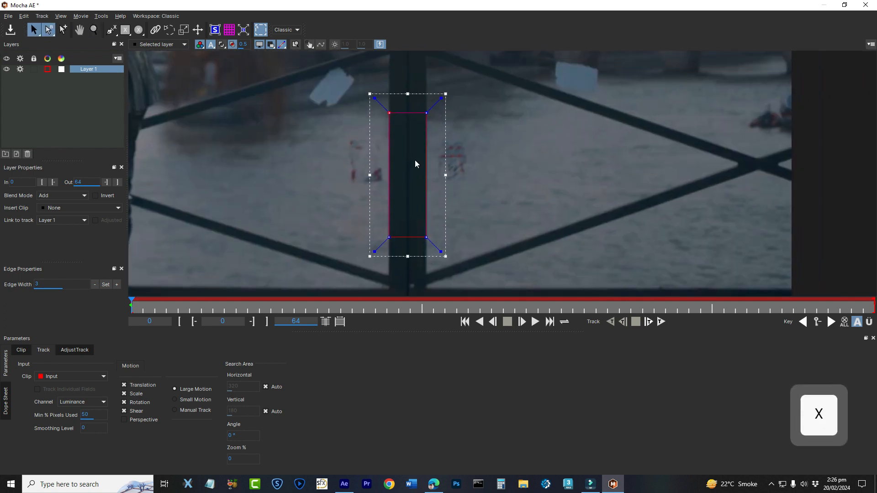
pyautogui.hotkey('ctrl', 's')
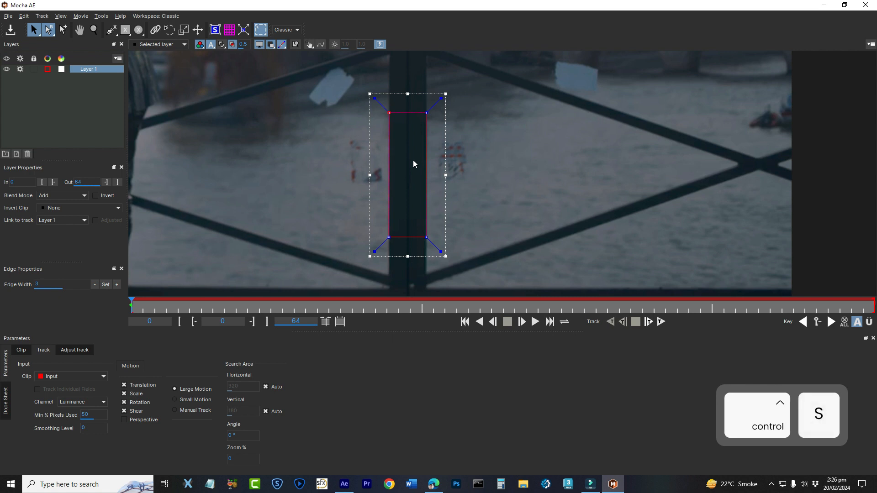
pyautogui.click(660, 322)
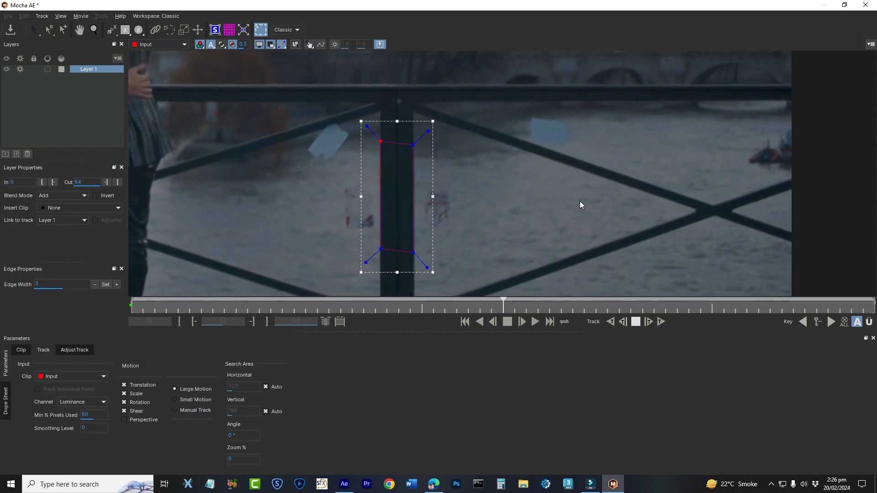
pyautogui.click(635, 322)
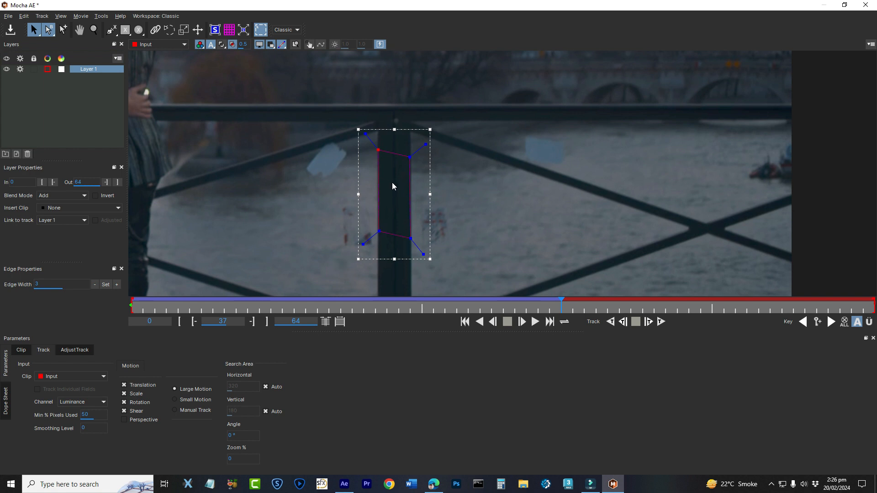
# - At frame 37, enlarge the viewer and move all four spline corners lower along the post's edges so the shape spans the marks' height
pyautogui.hotkey('alt', 'x')
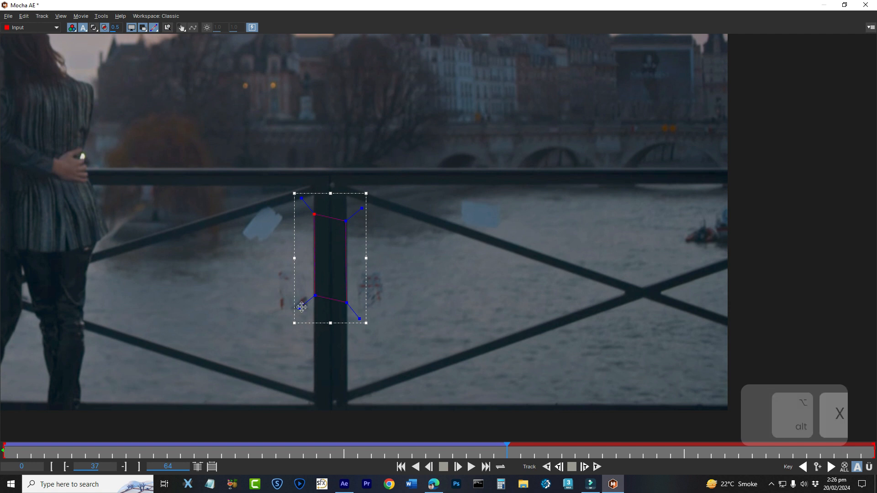
pyautogui.press('x')
pyautogui.moveTo(325, 324); pyautogui.dragTo(419, 136)
pyautogui.press('z')
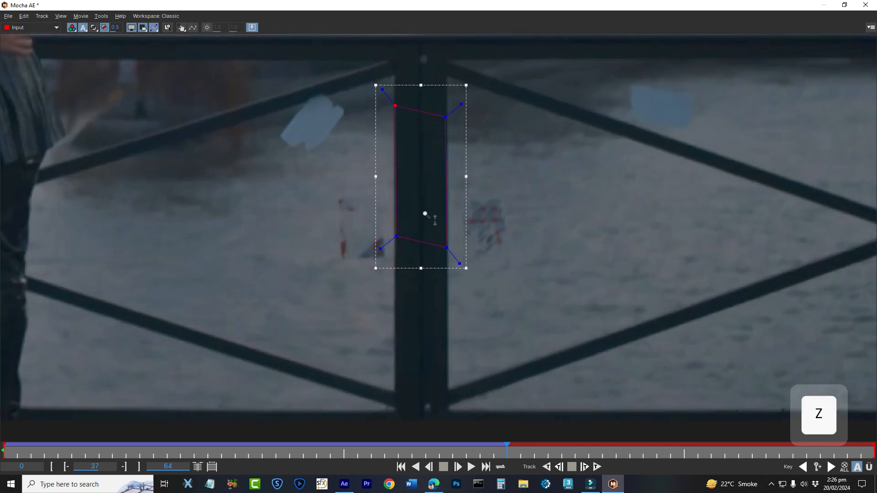
pyautogui.moveTo(425, 211); pyautogui.dragTo(421, 190)
pyautogui.press('x')
pyautogui.moveTo(415, 156); pyautogui.dragTo(390, 241)
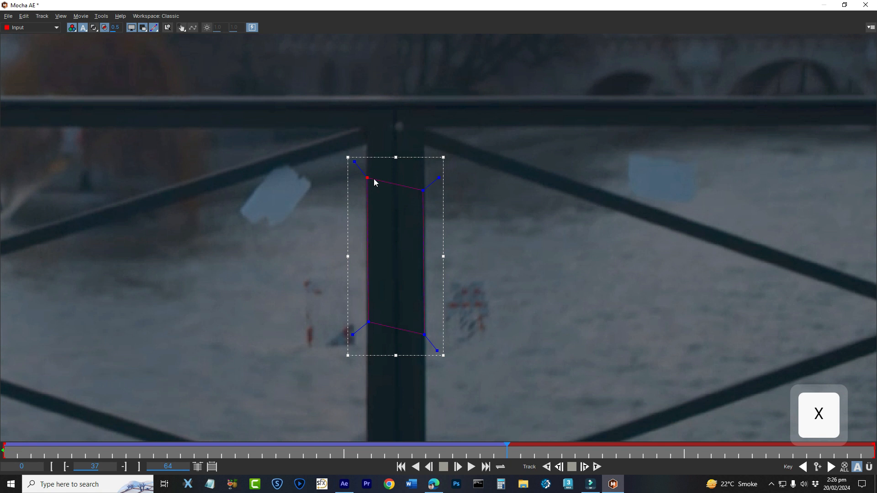
pyautogui.moveTo(367, 178); pyautogui.dragTo(366, 232)
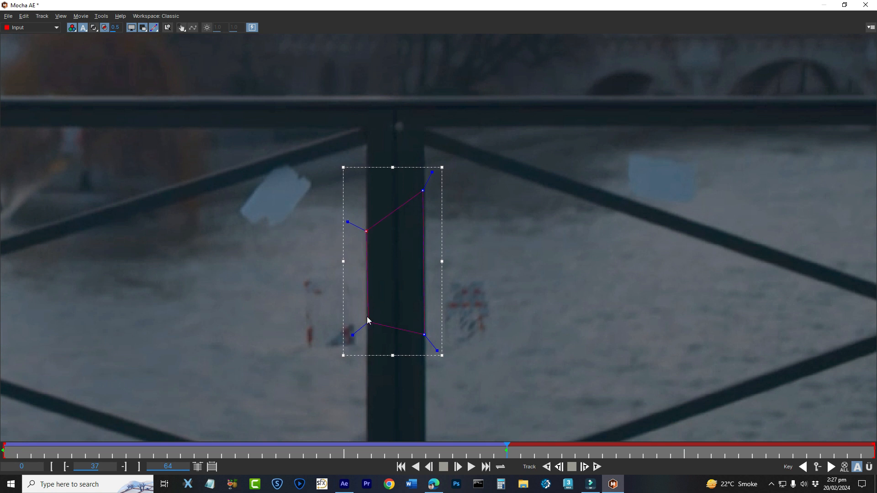
pyautogui.moveTo(368, 323); pyautogui.dragTo(366, 414)
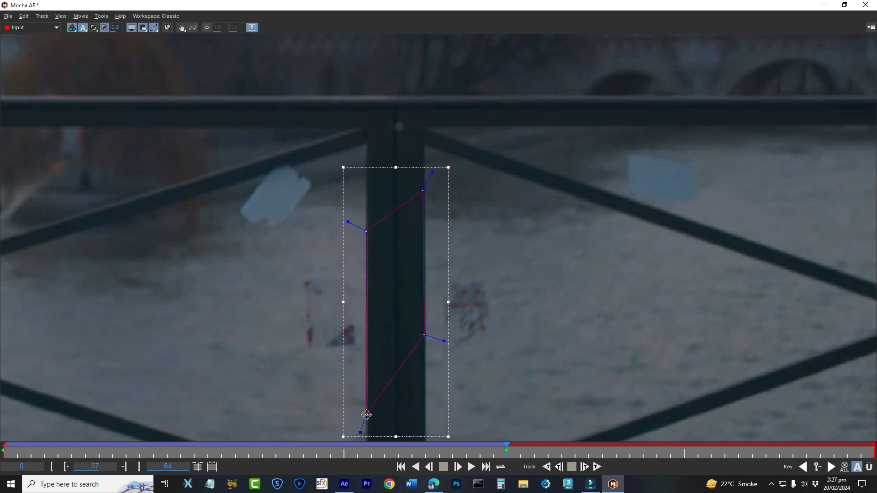
pyautogui.moveTo(423, 189); pyautogui.dragTo(425, 223)
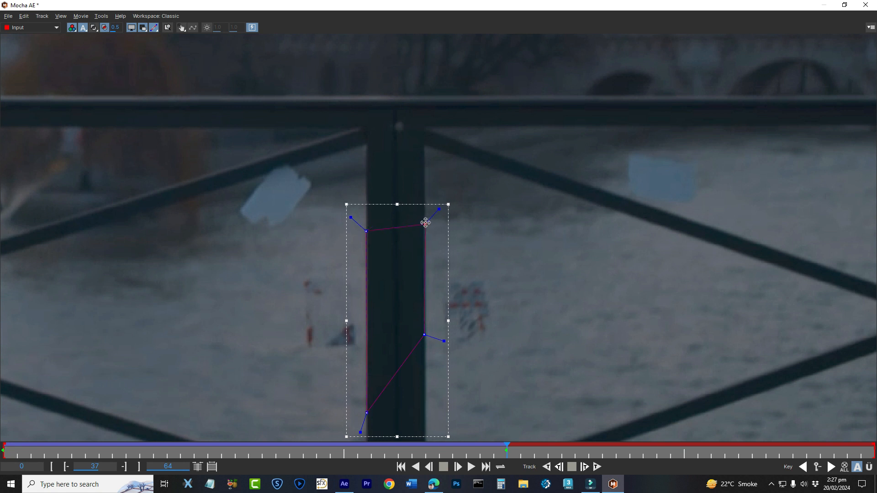
pyautogui.moveTo(424, 338); pyautogui.dragTo(426, 415)
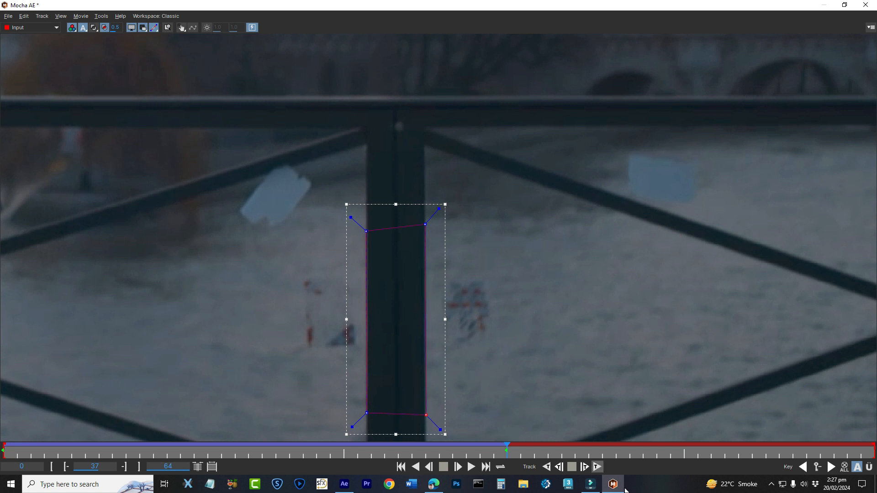
# - Resume forward tracking of the post spline from frame 37 through the last frame, 64
pyautogui.press('z')
pyautogui.moveTo(490, 236); pyautogui.dragTo(454, 228)
pyautogui.press('x')
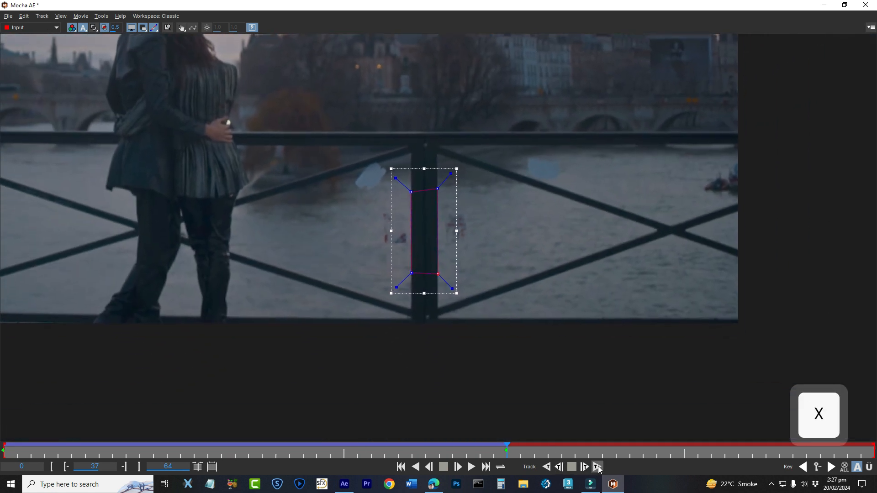
pyautogui.click(597, 467)
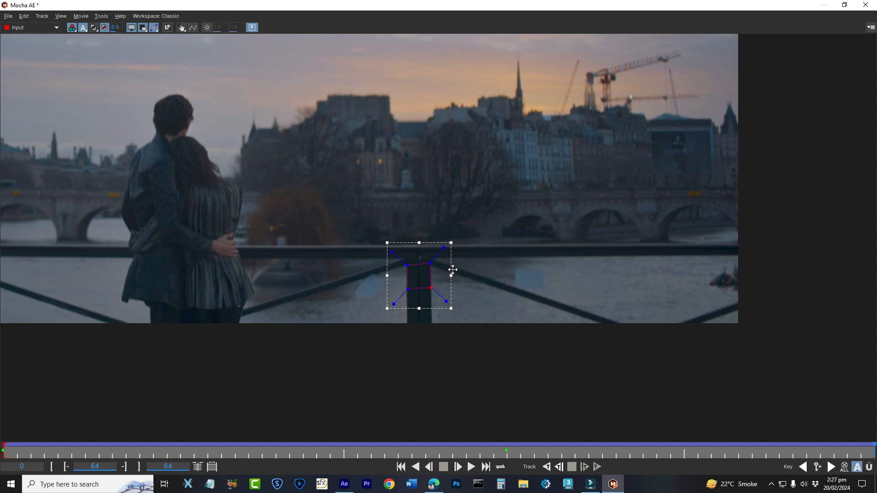
# - At frame 64, move the spline down the post and extend its bottom corners well below the image edge, in line with the post's sides
pyautogui.moveTo(450, 256); pyautogui.dragTo(450, 301)
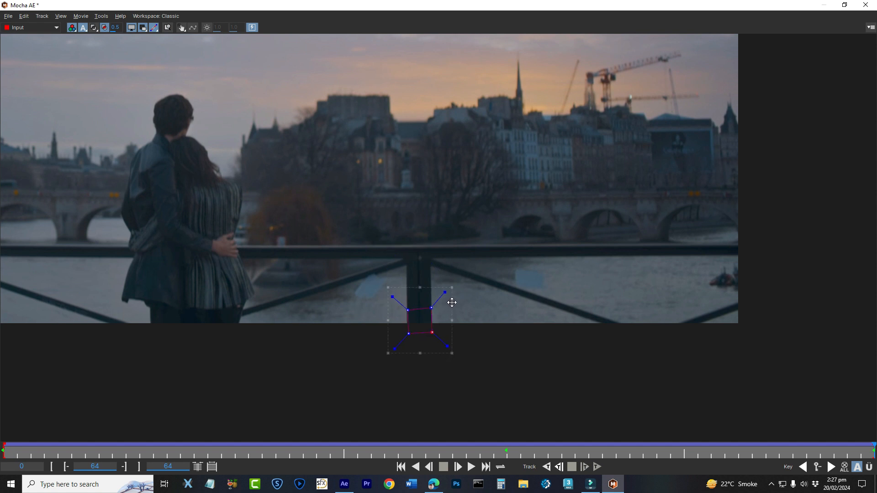
pyautogui.press('z')
pyautogui.moveTo(410, 372); pyautogui.dragTo(387, 131)
pyautogui.moveTo(406, 243); pyautogui.dragTo(404, 242)
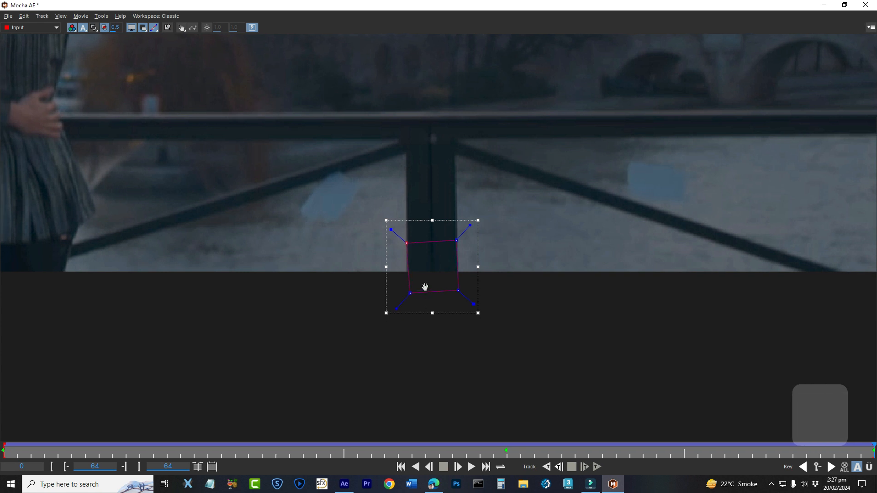
pyautogui.press('x')
pyautogui.moveTo(420, 289); pyautogui.dragTo(418, 209)
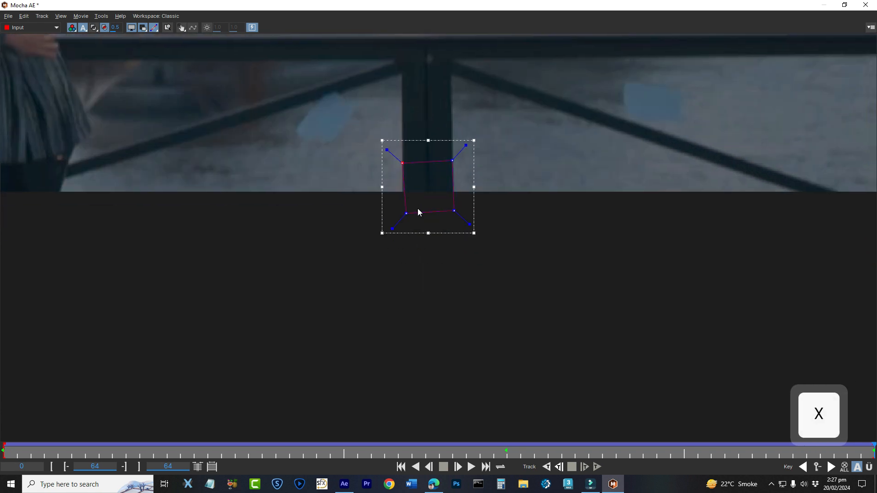
pyautogui.moveTo(408, 214); pyautogui.dragTo(408, 317)
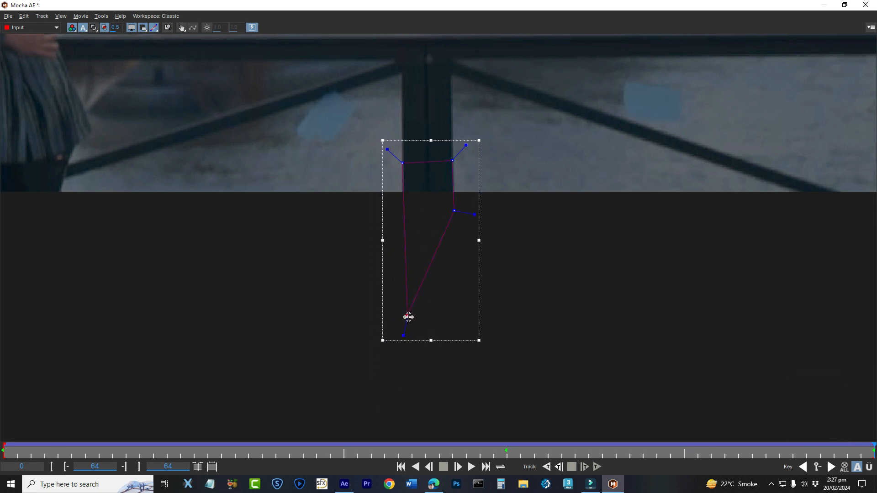
pyautogui.click(452, 161)
pyautogui.moveTo(454, 212); pyautogui.dragTo(456, 315)
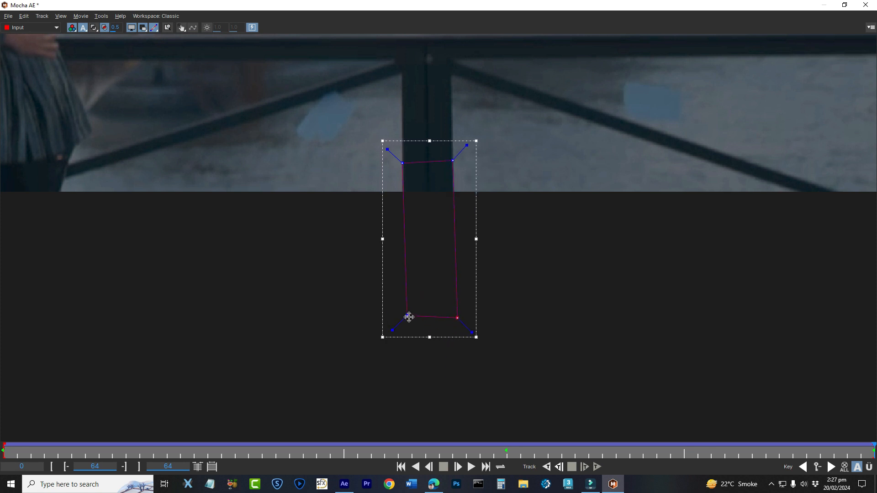
pyautogui.click(402, 162)
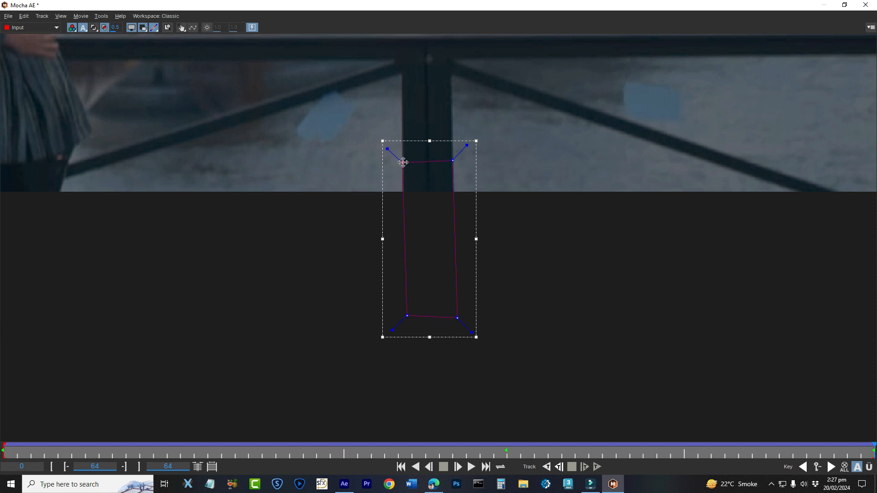
pyautogui.moveTo(407, 316); pyautogui.dragTo(404, 316)
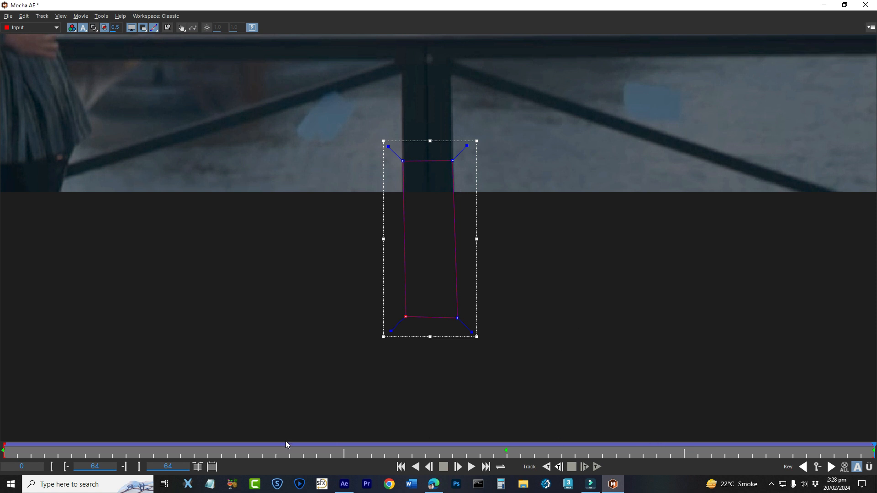
# - At frame 20, raise the spline's two bottom corners together to just below the marks beside the post
pyautogui.click(268, 455)
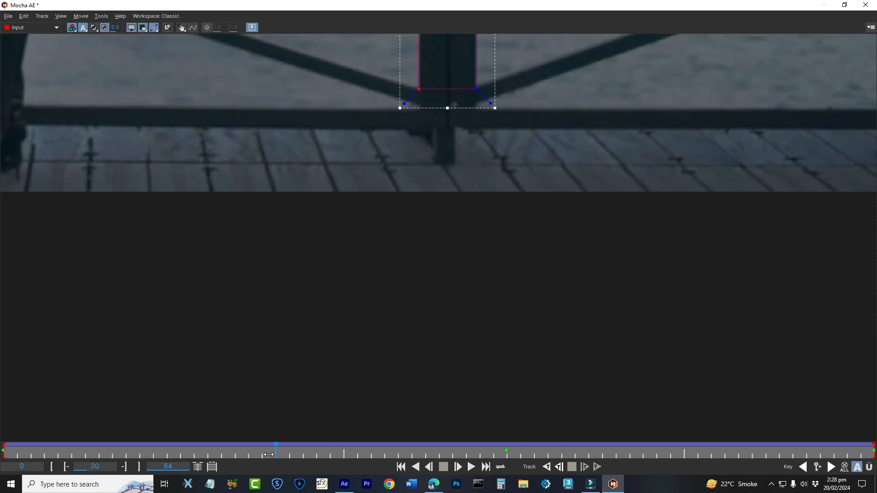
pyautogui.press('x')
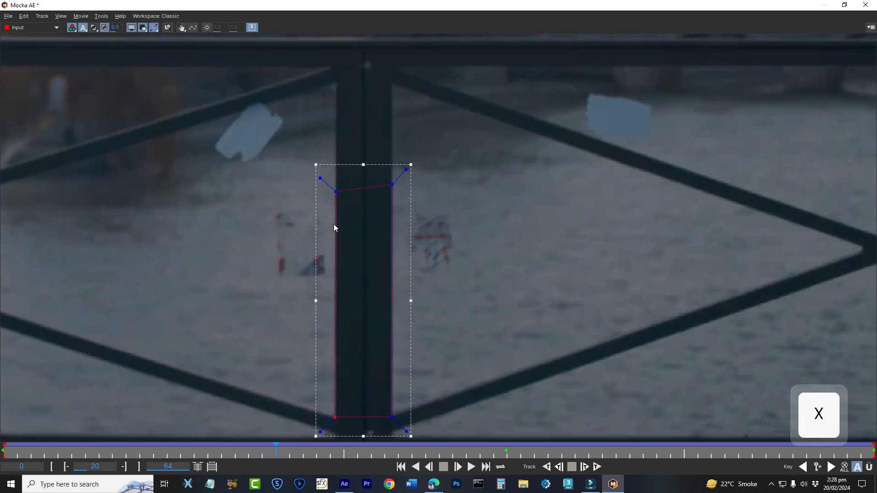
pyautogui.moveTo(287, 374); pyautogui.dragTo(391, 326)
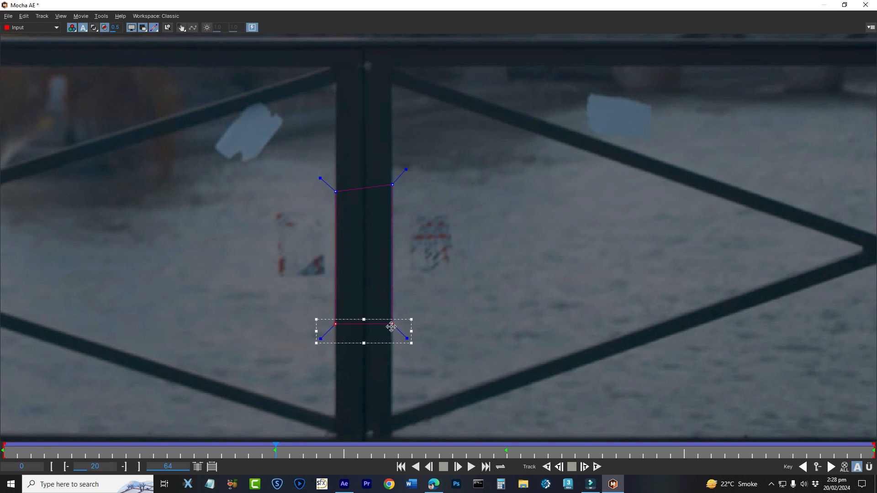
# - At frame 50, lower the spline's bottom corners and level its top and bottom edges along the post's sides
pyautogui.click(688, 454)
pyautogui.moveTo(697, 451); pyautogui.dragTo(686, 453)
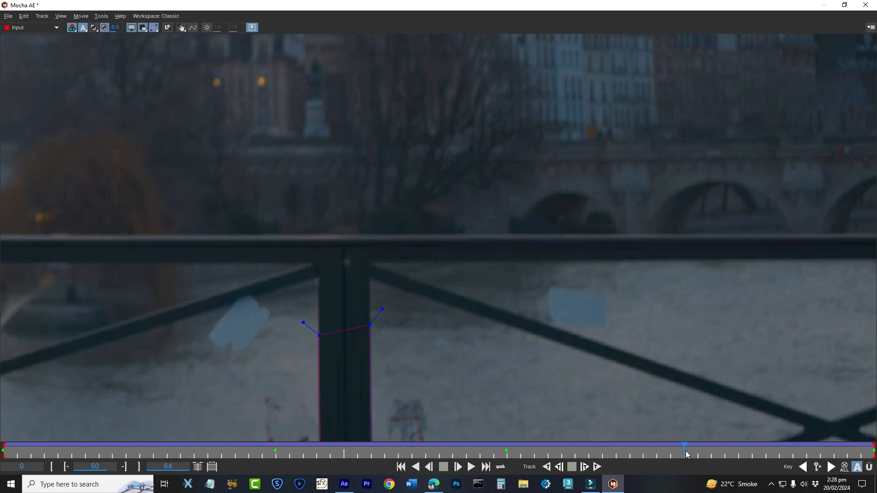
pyautogui.press('x')
pyautogui.moveTo(425, 314); pyautogui.dragTo(415, 124)
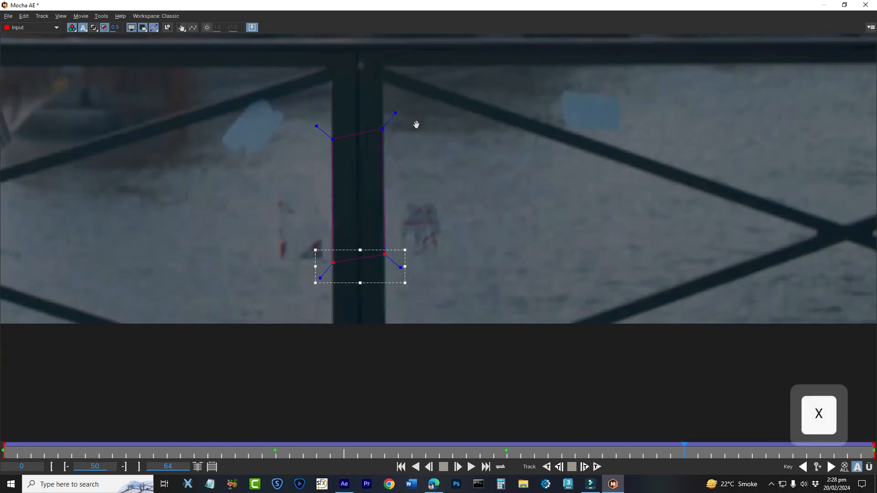
pyautogui.moveTo(373, 283); pyautogui.dragTo(373, 318)
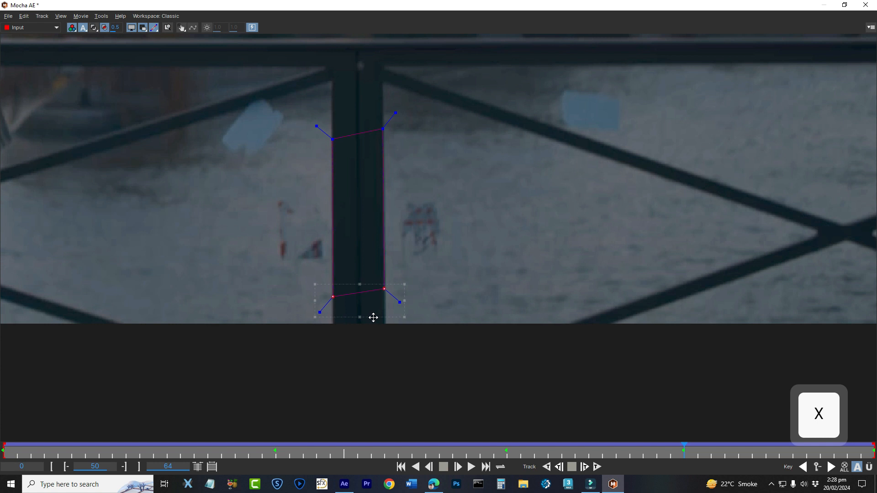
pyautogui.keyDown('shift'); pyautogui.click(333, 139); pyautogui.keyUp('shift')
pyautogui.moveTo(333, 140); pyautogui.dragTo(332, 139)
pyautogui.moveTo(383, 131); pyautogui.dragTo(384, 134)
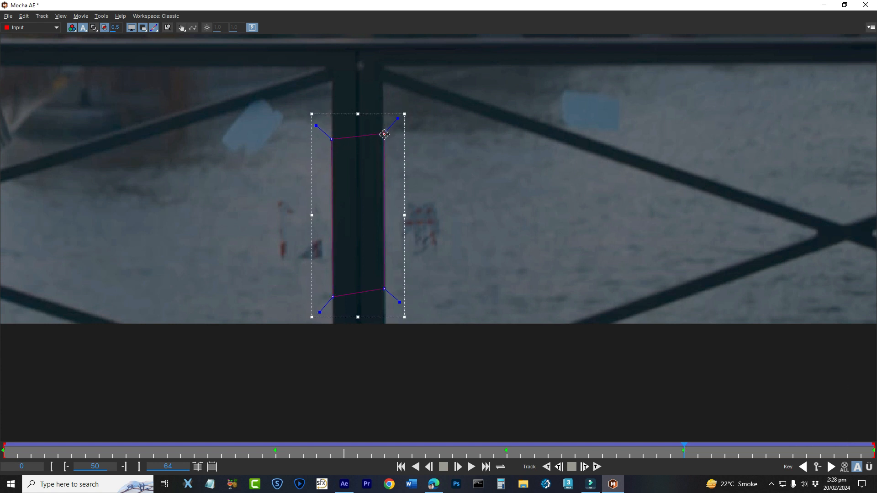
pyautogui.moveTo(384, 289); pyautogui.dragTo(387, 296)
pyautogui.moveTo(383, 134); pyautogui.dragTo(384, 138)
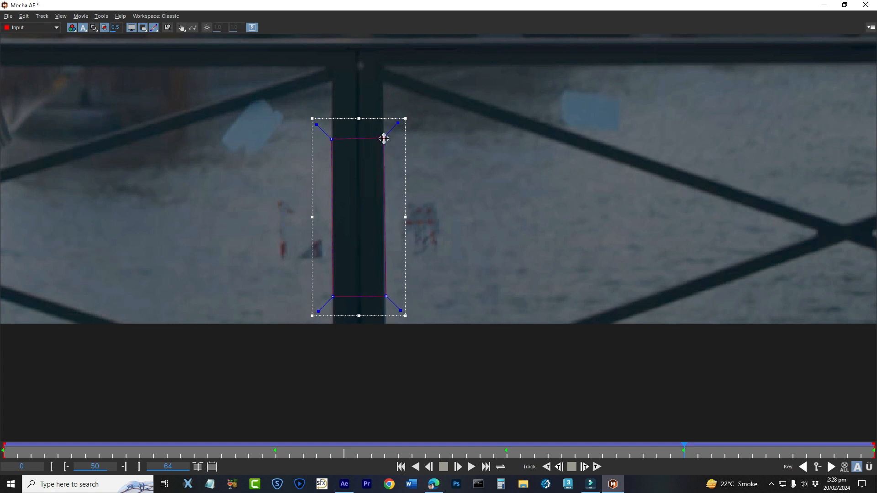
# - Check the spline around frame 11, then raise its upper-left corner along the post's edge at frame 17
pyautogui.click(157, 452)
pyautogui.press('x')
pyautogui.moveTo(357, 189); pyautogui.dragTo(362, 245)
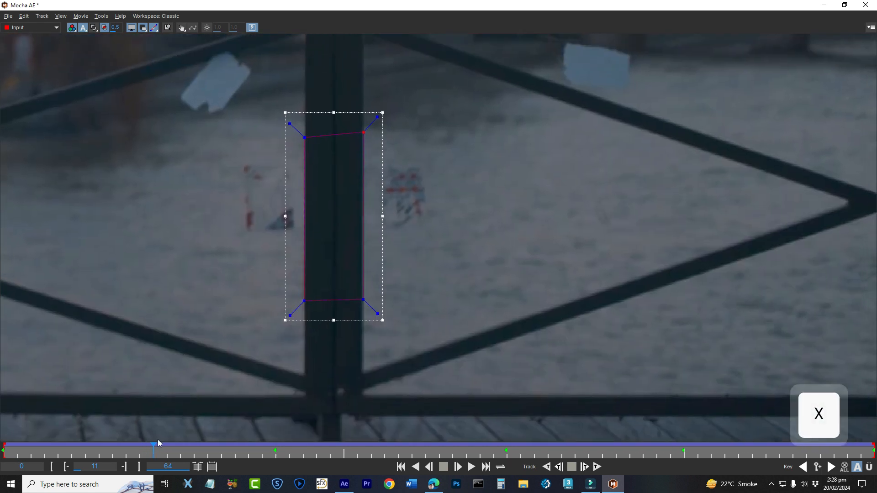
pyautogui.moveTo(89, 445); pyautogui.dragTo(233, 431)
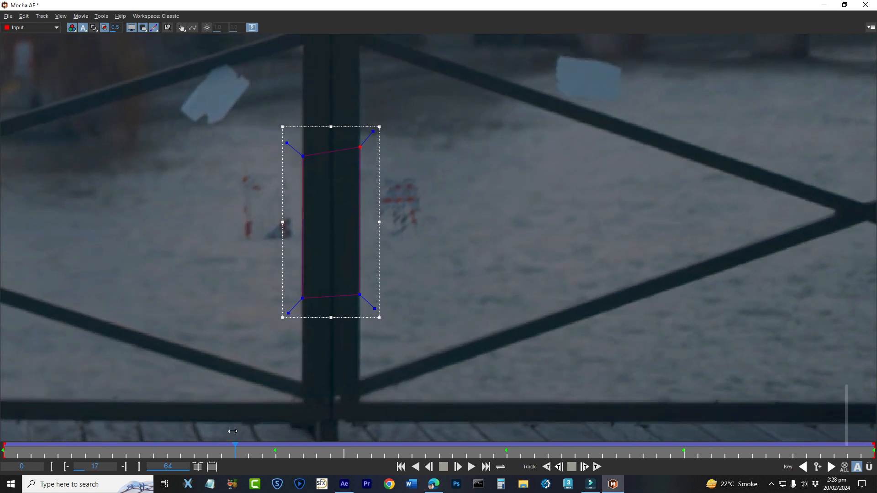
pyautogui.moveTo(303, 155); pyautogui.dragTo(304, 134)
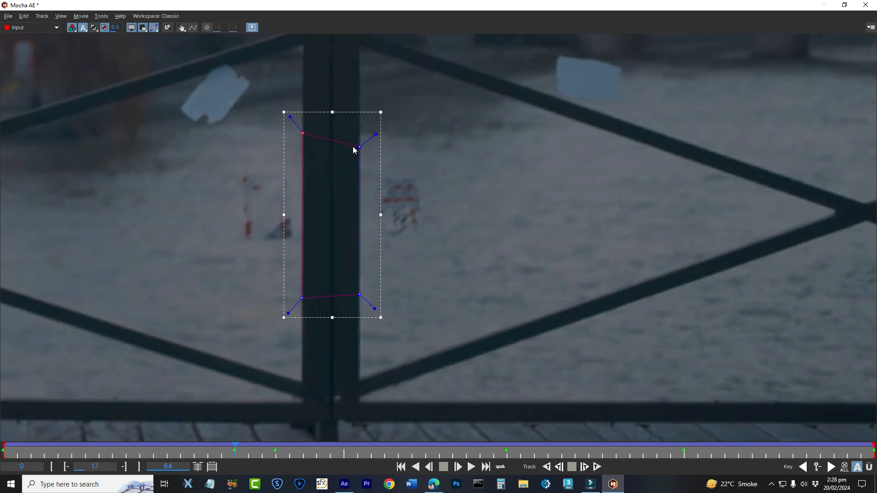
# - At frame 28, raise both upper corners of the spline along the post's edges to nearly the same height
pyautogui.moveTo(238, 451); pyautogui.dragTo(384, 446)
pyautogui.moveTo(298, 207); pyautogui.dragTo(297, 156)
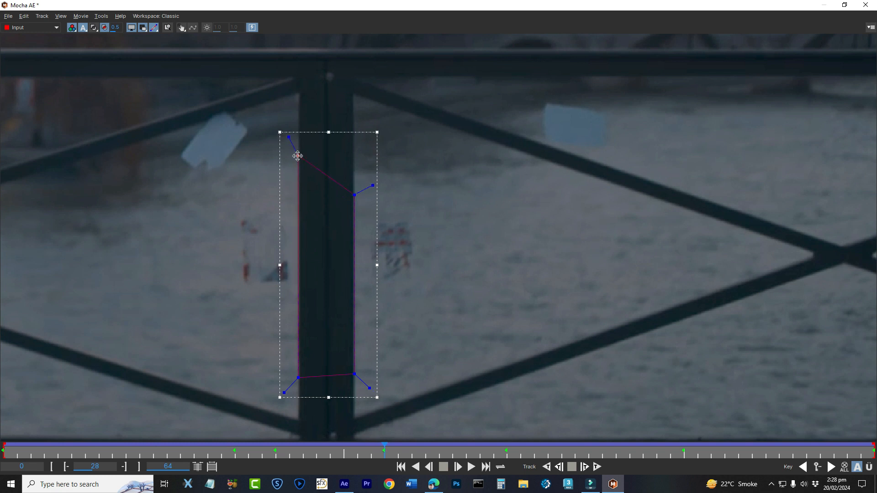
pyautogui.moveTo(357, 199); pyautogui.dragTo(356, 150)
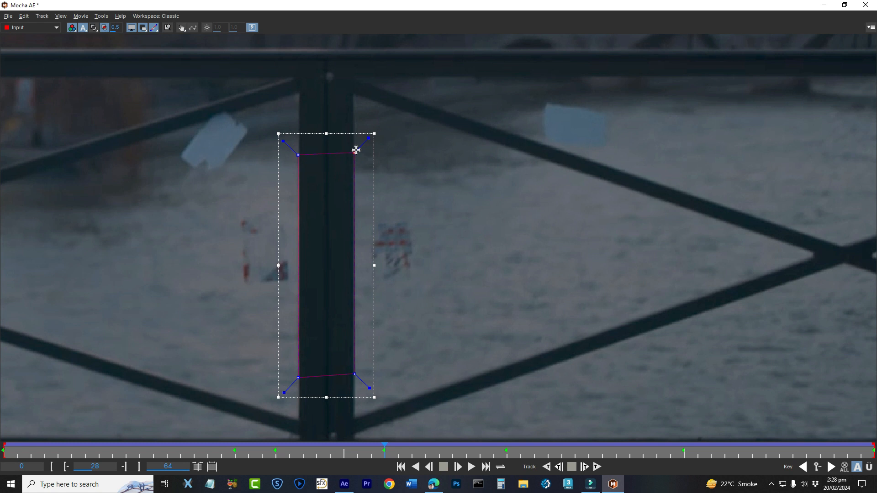
# - Inspect the spline's fit on the post at frame 46, then scrub back to frame 0
pyautogui.moveTo(385, 451); pyautogui.dragTo(630, 450)
pyautogui.press('x')
pyautogui.moveTo(487, 387); pyautogui.dragTo(442, 252)
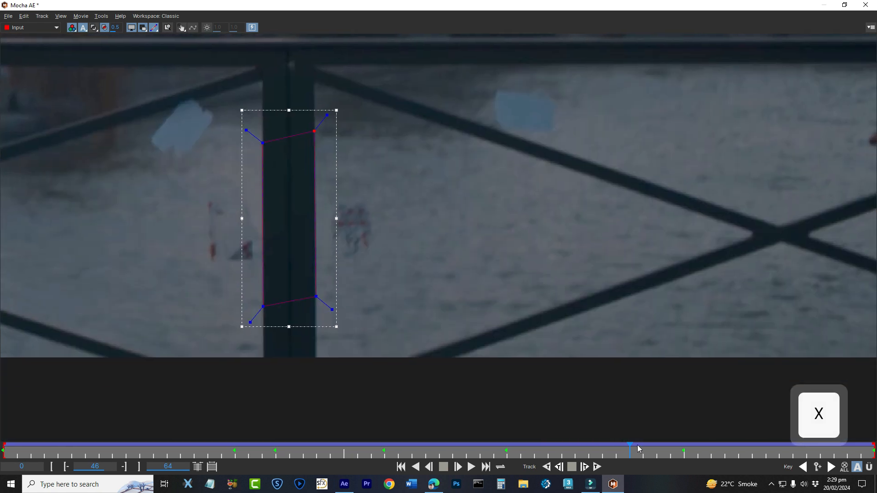
pyautogui.moveTo(630, 450); pyautogui.dragTo(3, 454)
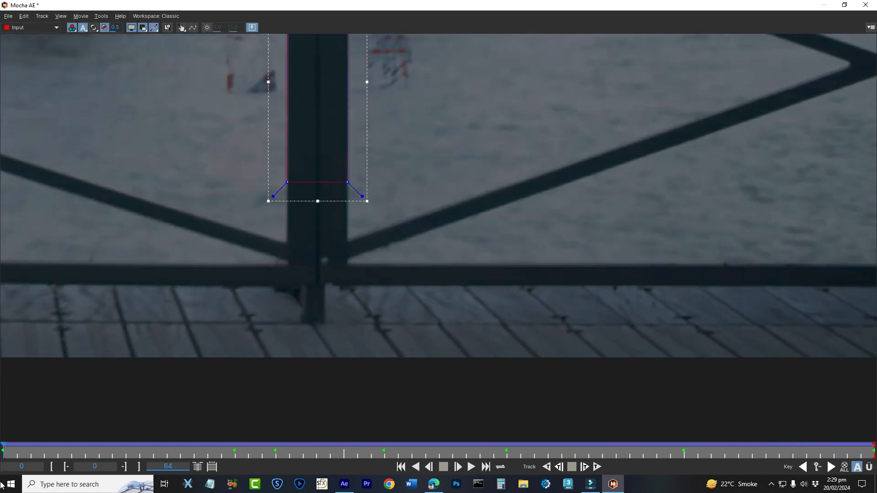
# - Save the post track, close Mocha AE to return to After Effects, and save the project
pyautogui.scroll(-3, 432, 249)
pyautogui.press('x')
pyautogui.moveTo(421, 132); pyautogui.dragTo(421, 266)
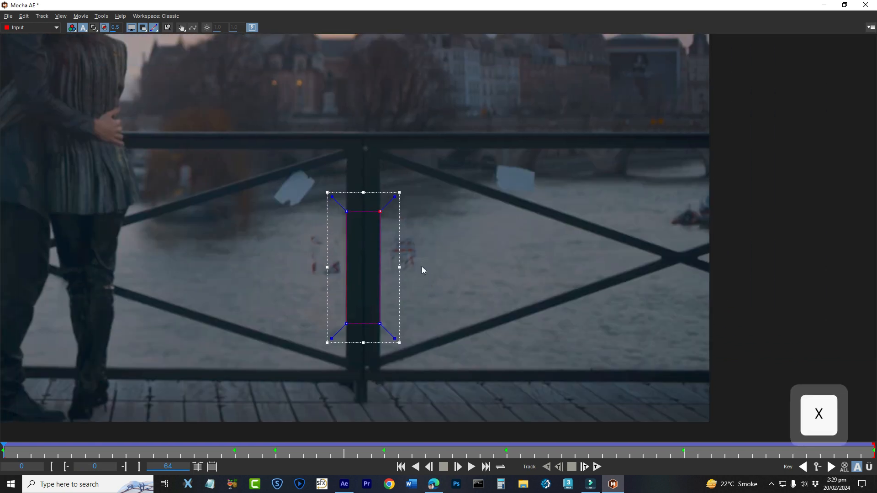
pyautogui.press('`')
pyautogui.press('x')
pyautogui.moveTo(366, 178); pyautogui.dragTo(416, 146)
pyautogui.click(8, 16)
pyautogui.click(26, 101)
pyautogui.click(557, 264)
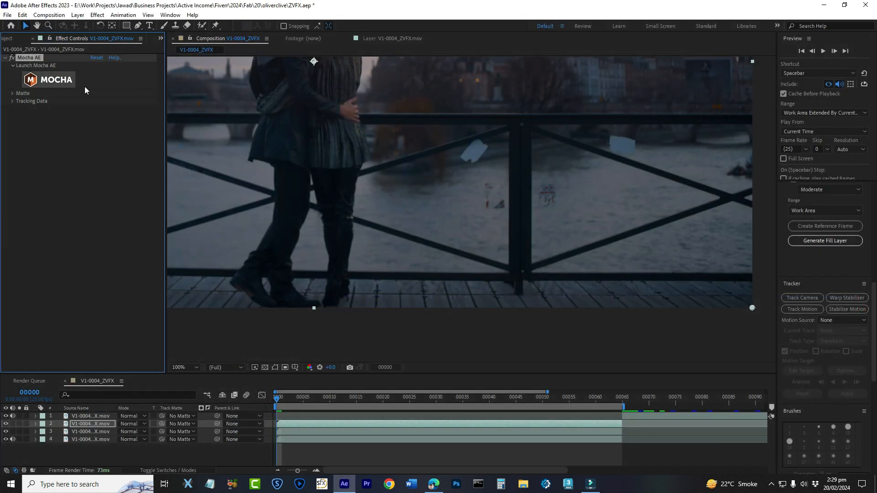
pyautogui.hotkey('ctrl', 's')
# - Create After Effects masks from the Mocha post track on layer 2 and solo that layer
pyautogui.click(12, 93)
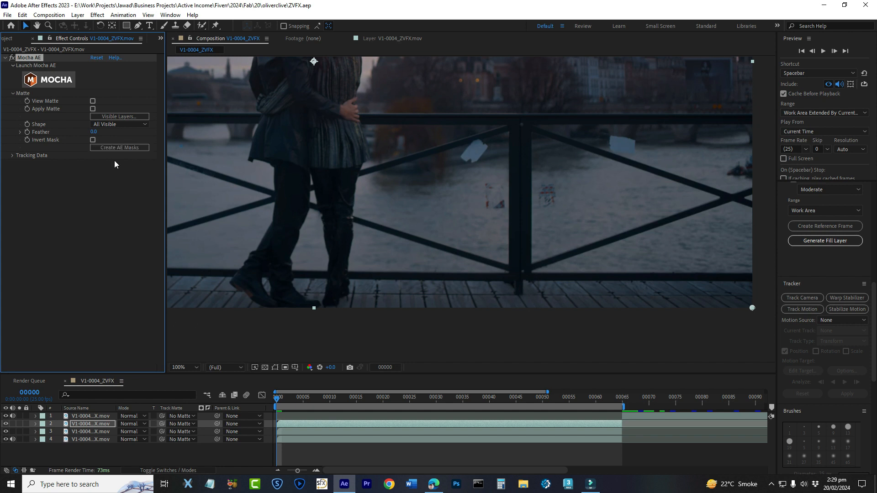
pyautogui.click(124, 148)
pyautogui.click(20, 424)
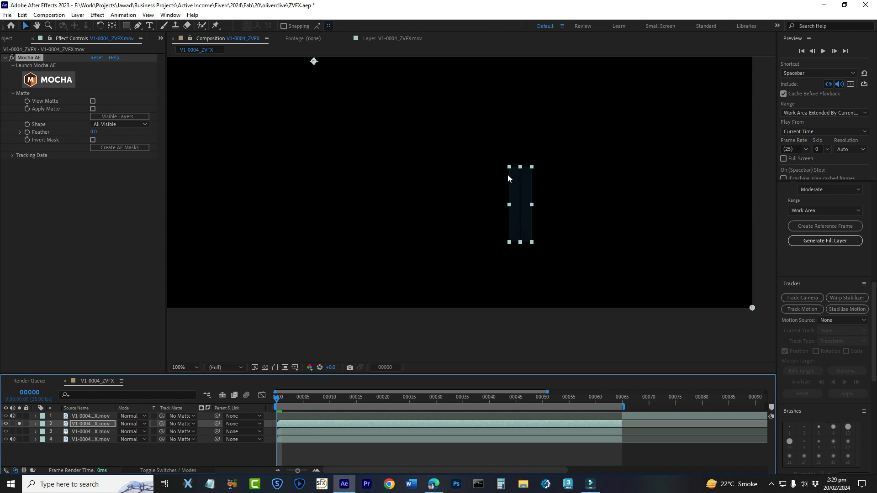
pyautogui.click(272, 369)
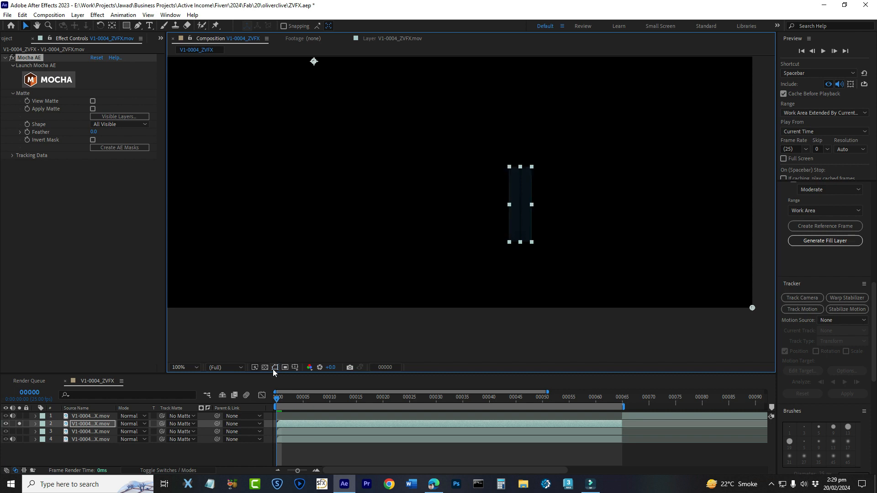
# - Feather layer 2's post mask, trying 5 pixels first and settling on 2 pixels
pyautogui.press('f')
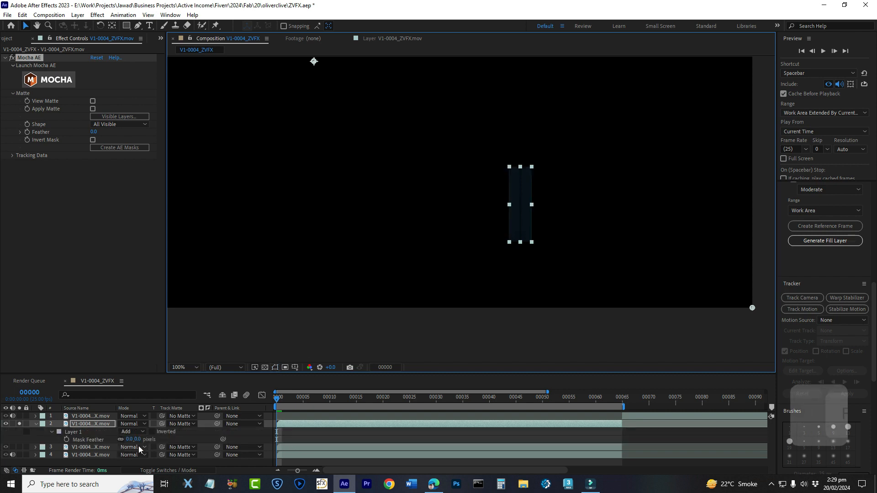
pyautogui.click(129, 439)
pyautogui.write('5')
pyautogui.press('Return')
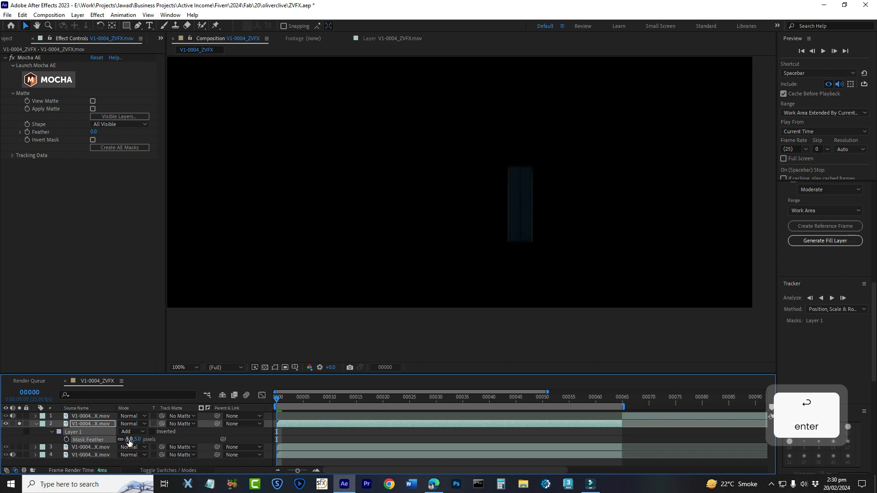
pyautogui.click(130, 439)
pyautogui.write('2')
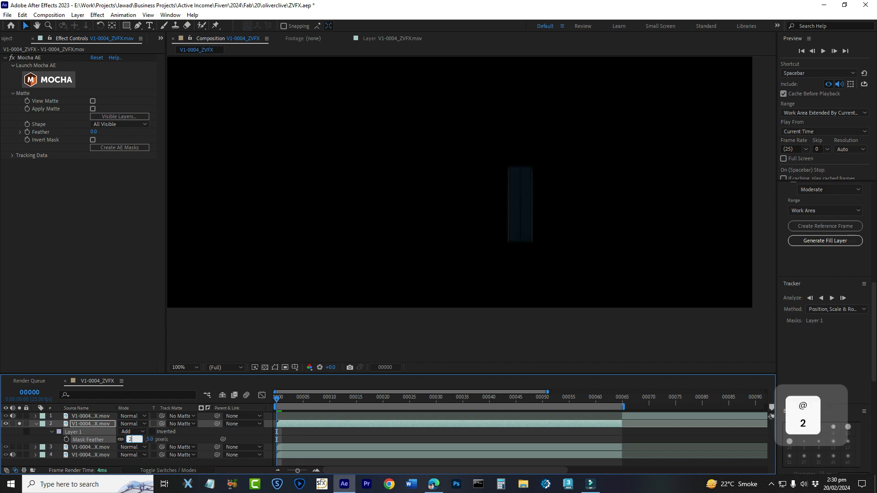
pyautogui.press('Return')
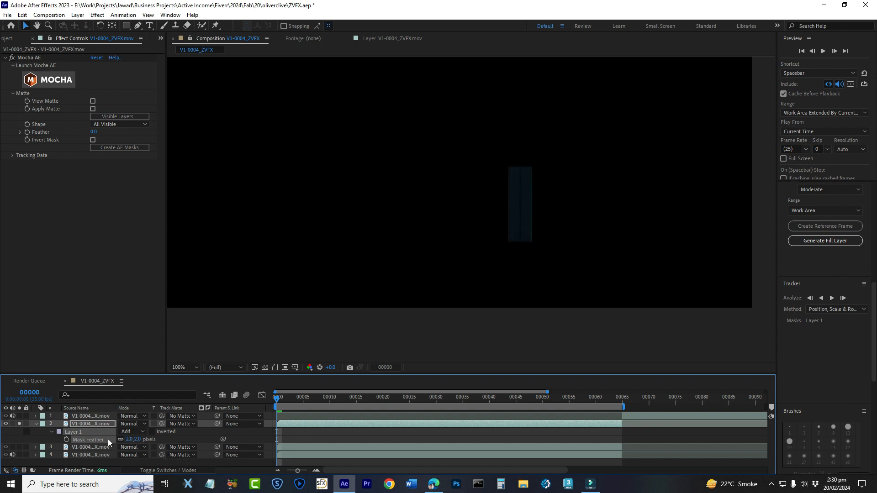
pyautogui.click(36, 424)
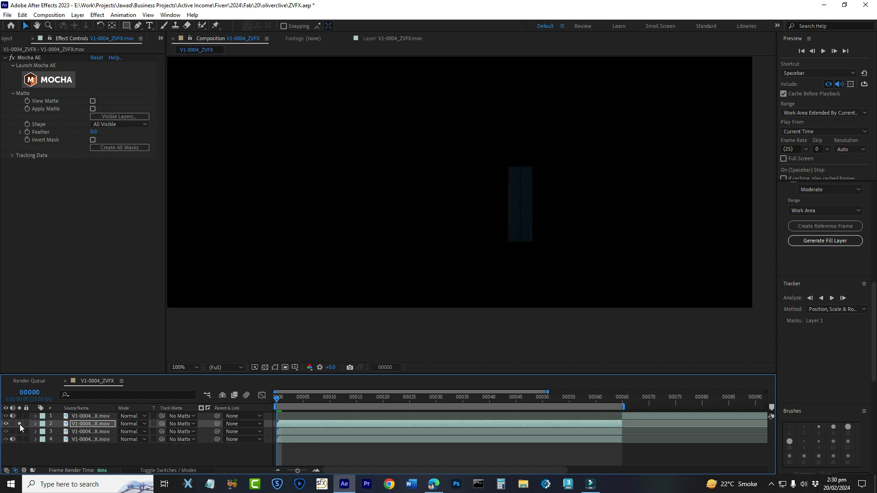
# - Turn off solo on the post layer, deselect it and save the project
pyautogui.click(20, 424)
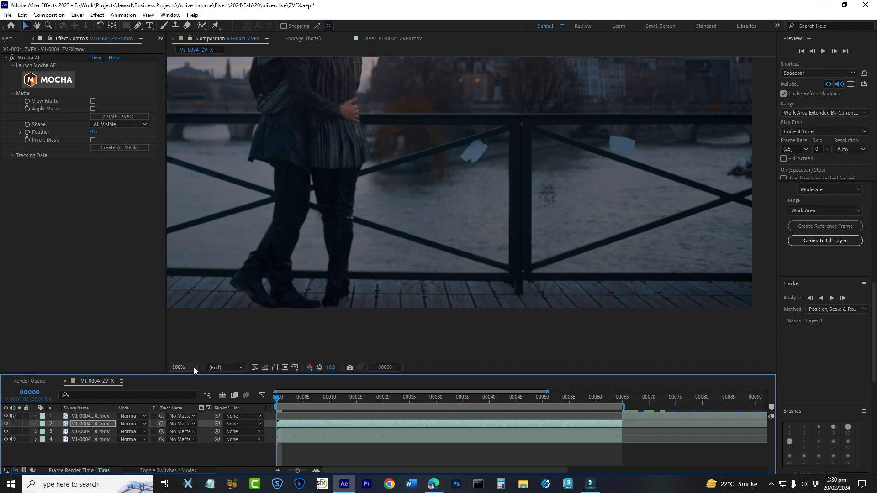
pyautogui.click(212, 454)
pyautogui.hotkey('ctrl', 's')
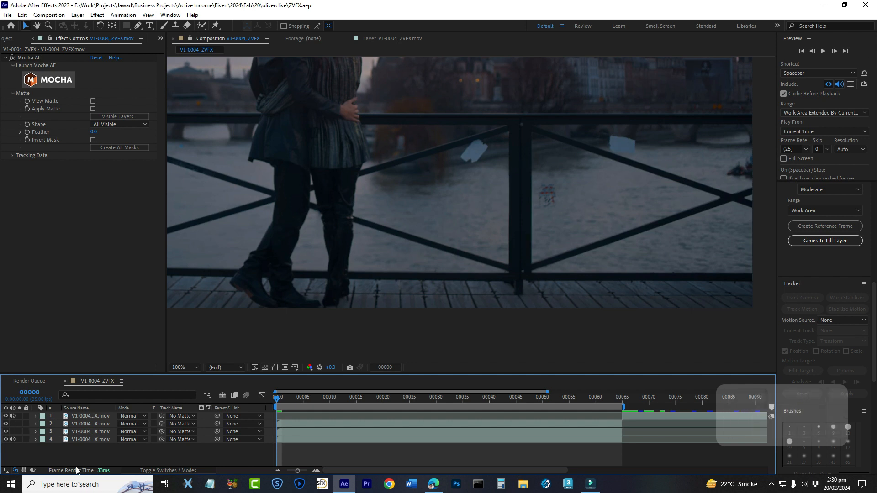
# - Compare the railing with the post layer hidden and shown, inspect it at 200%, and check the cleanup through the clip
pyautogui.click(6, 424)
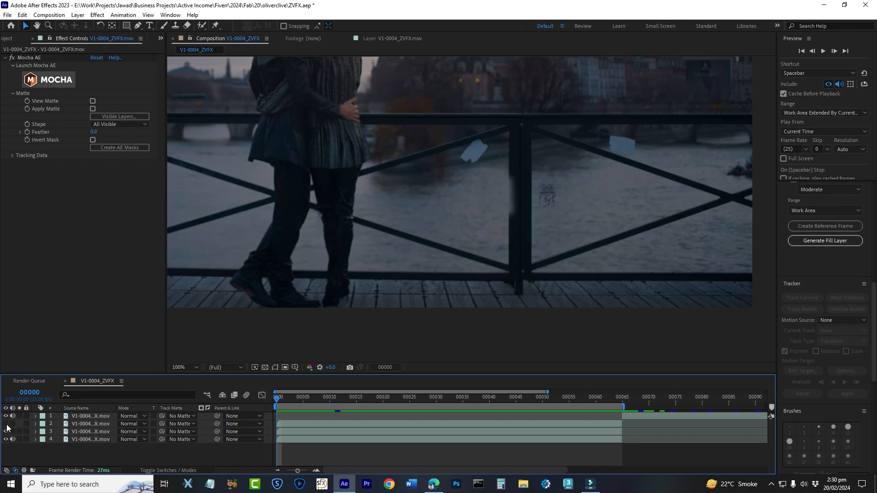
pyautogui.click(5, 425)
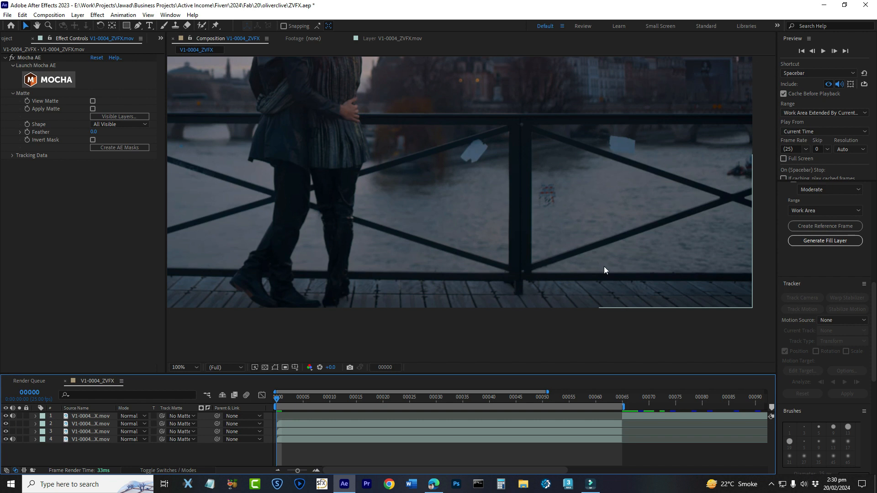
pyautogui.press('.')
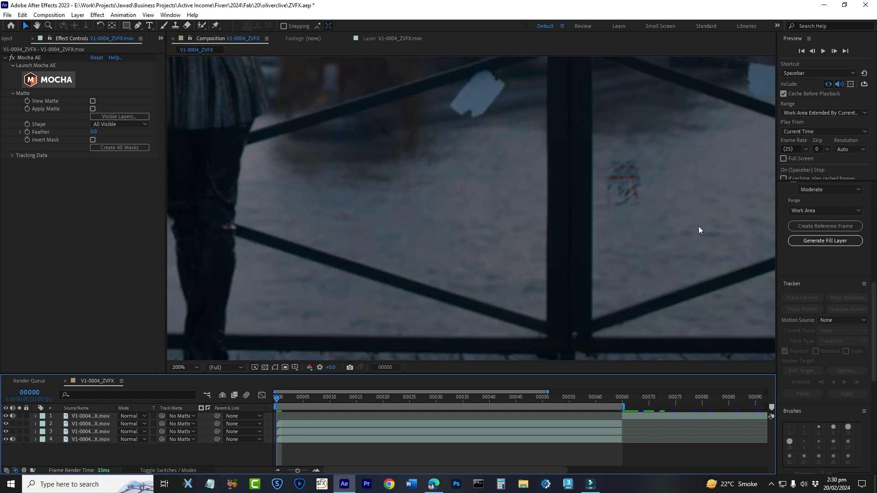
pyautogui.click(184, 367)
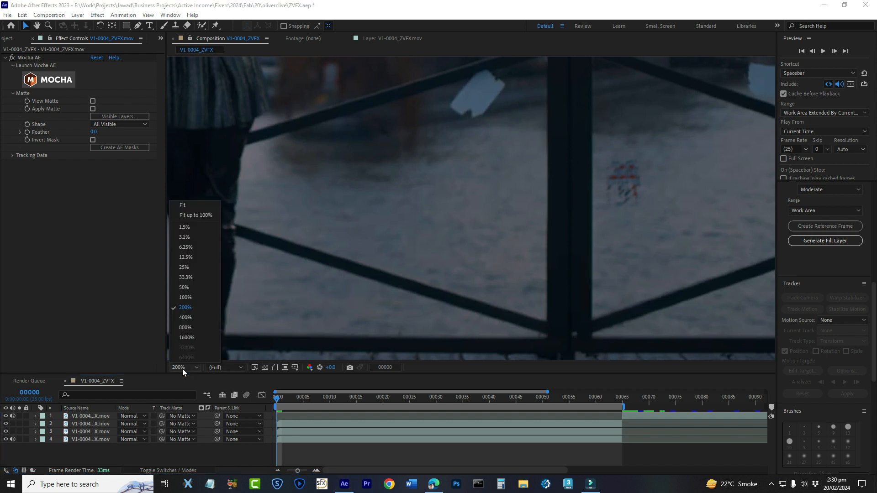
pyautogui.click(193, 299)
pyautogui.click(229, 464)
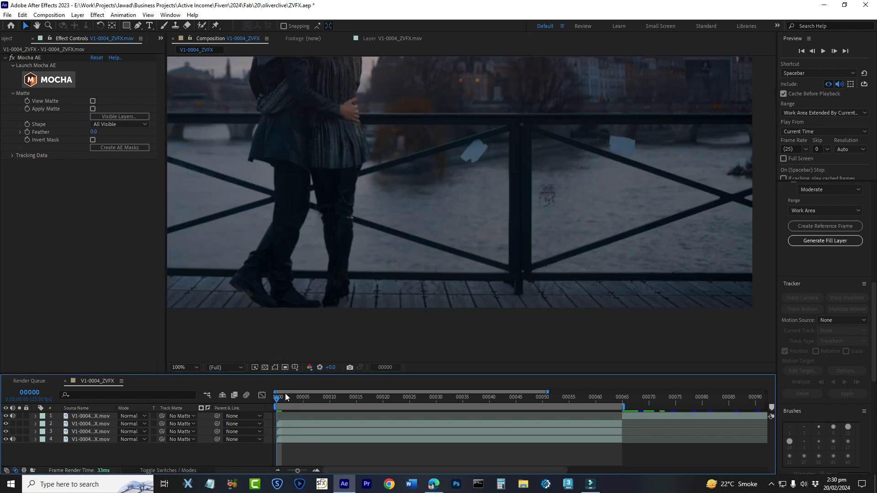
pyautogui.moveTo(281, 403); pyautogui.dragTo(574, 404)
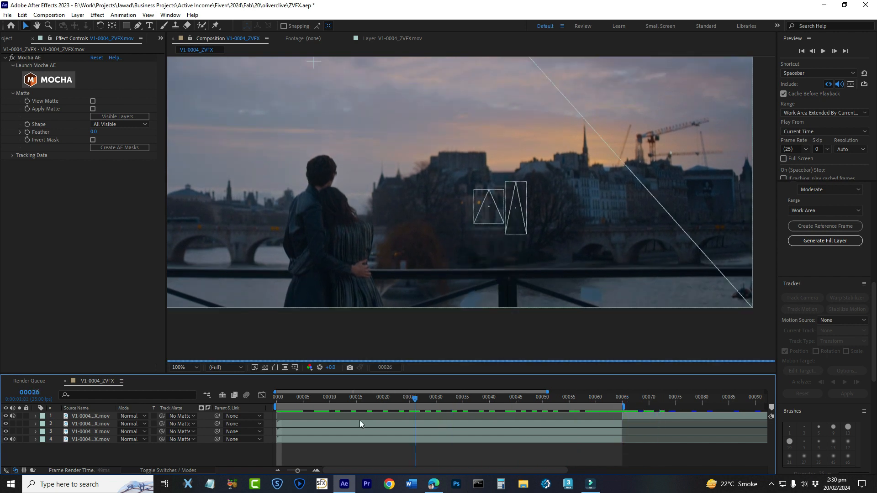
pyautogui.press('Home')
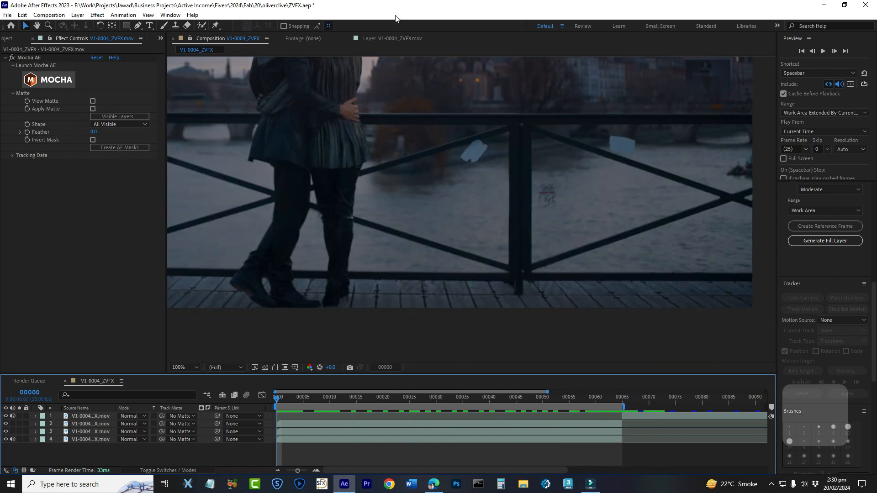
# - Save the project and extend the work area to the end of the composition
pyautogui.hotkey('ctrl', 's')
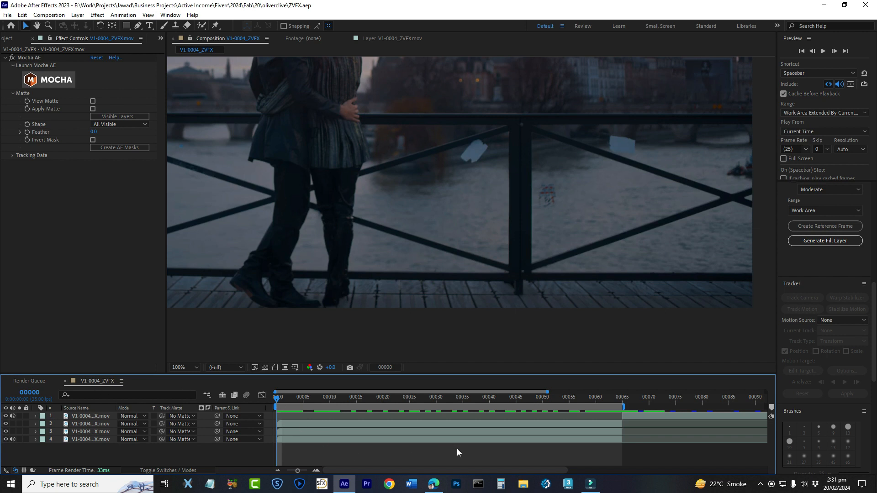
pyautogui.press('-')
pyautogui.press('-')
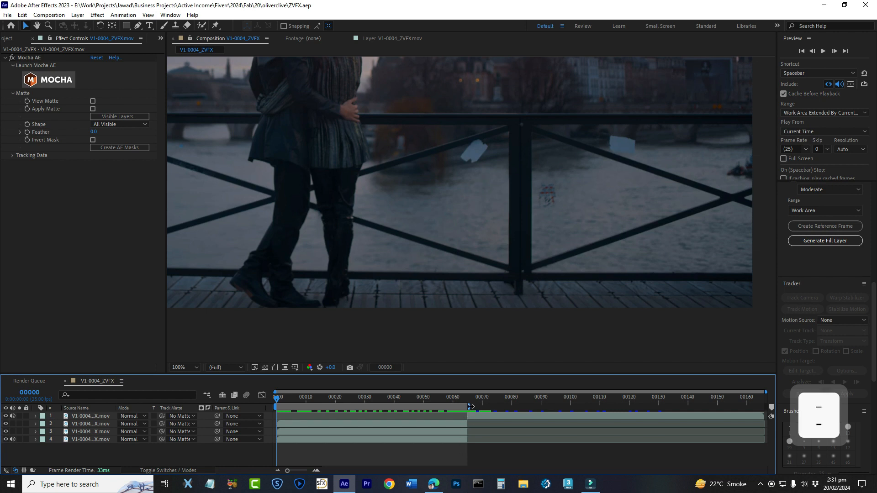
pyautogui.moveTo(471, 407); pyautogui.dragTo(839, 399)
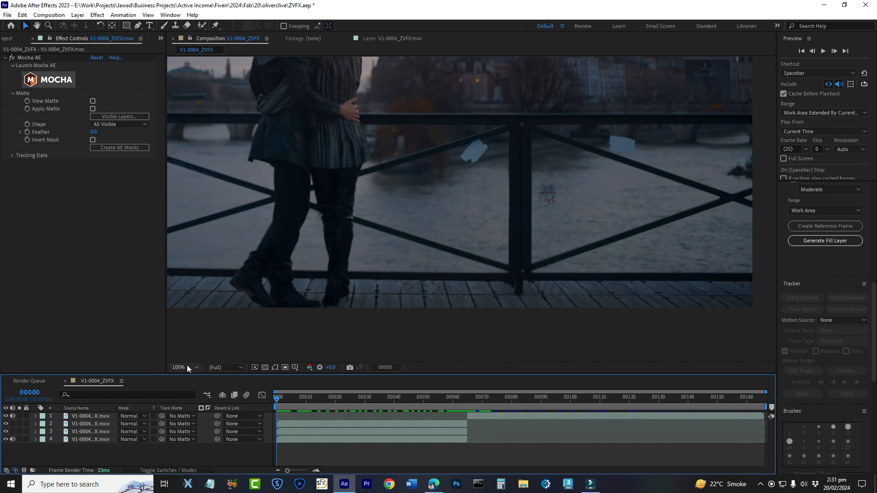
# - Fit the whole frame into an enlarged composition viewer and save the project
pyautogui.click(187, 368)
pyautogui.click(207, 213)
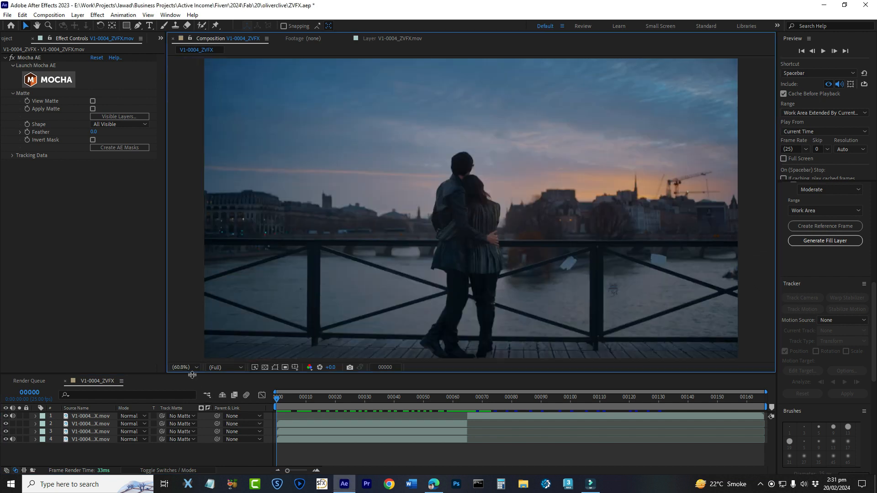
pyautogui.moveTo(192, 374); pyautogui.dragTo(192, 393)
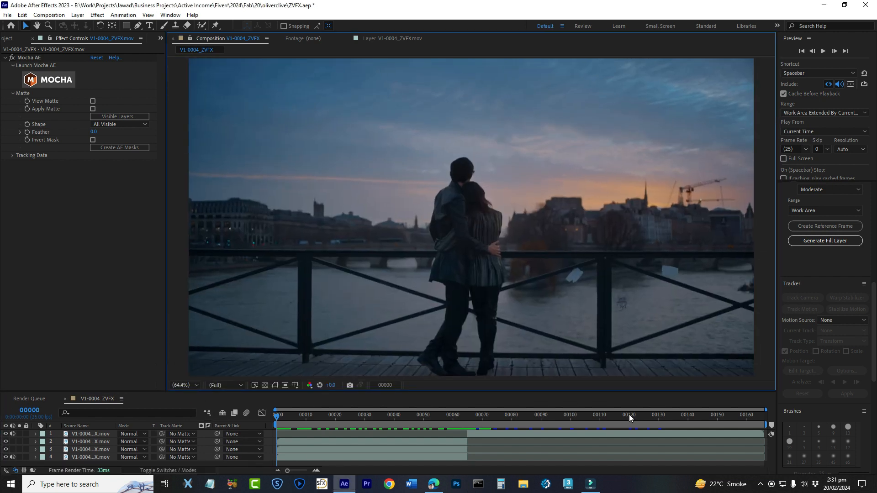
pyautogui.hotkey('ctrl', 's')
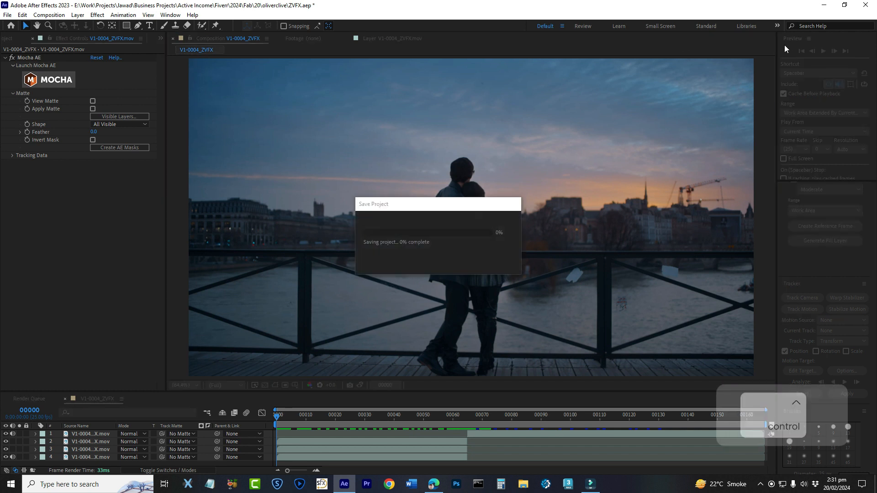
# - Play back the full composition to review the cleaned footage
pyautogui.click(823, 50)
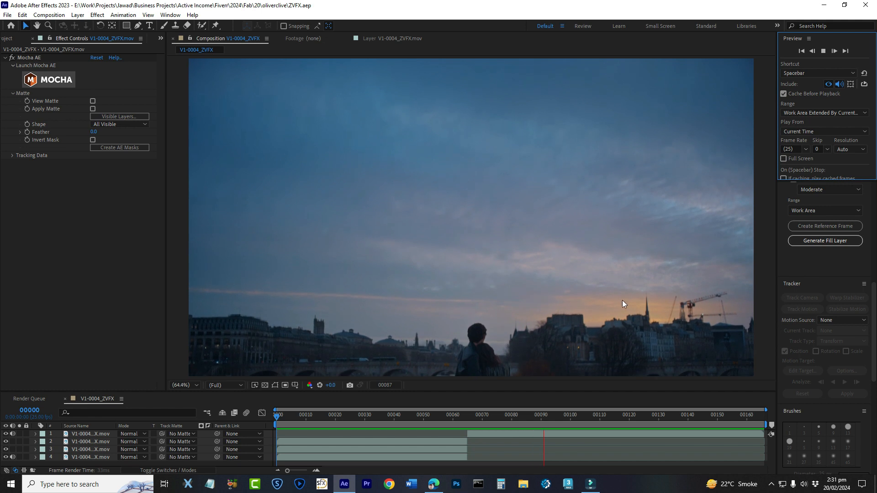
pyautogui.click(95, 399)
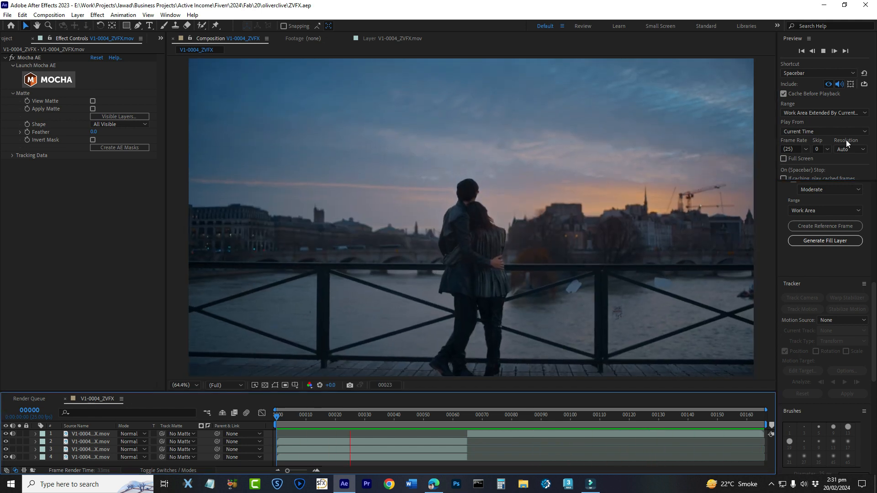
pyautogui.click(771, 484)
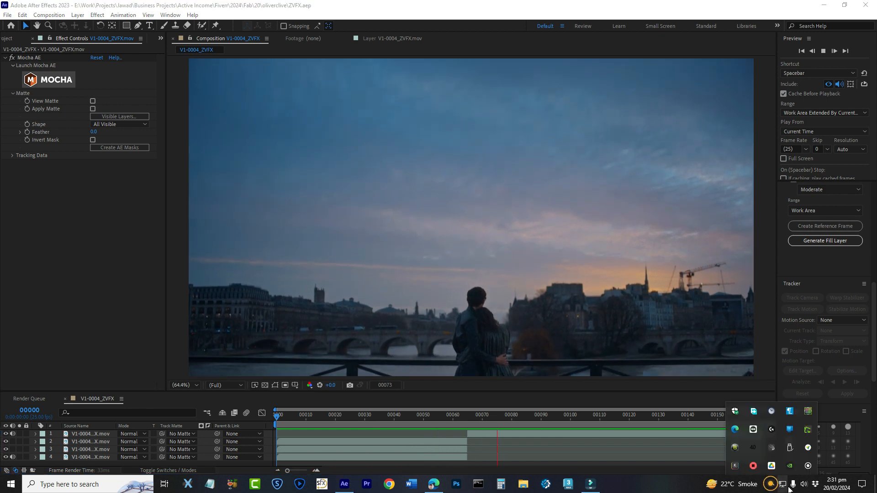